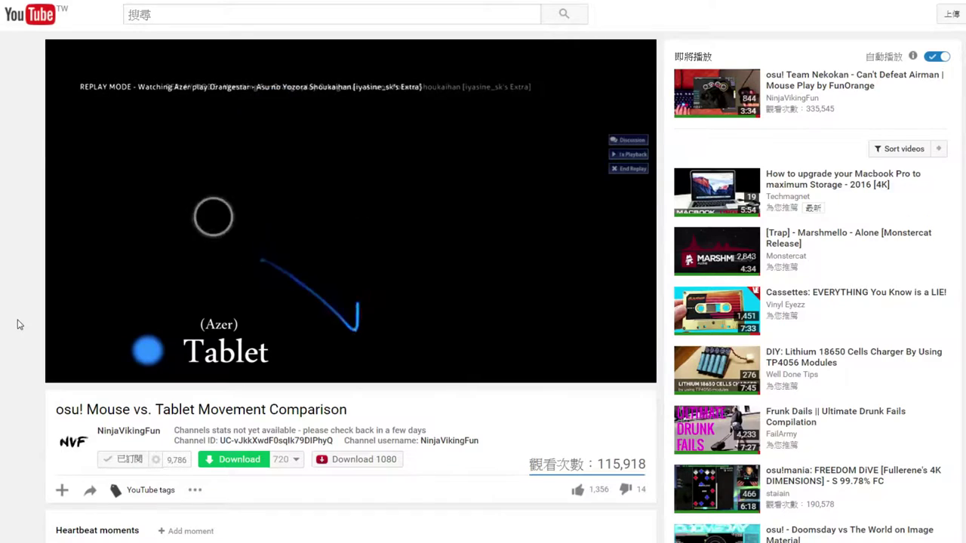
Read the description of the "osu! Mouse vs. Tablet Movement Comparison" video for how the cursor overlay was made.
scroll(19, 325, "down", 3)
scroll(19, 324, "down", 5)
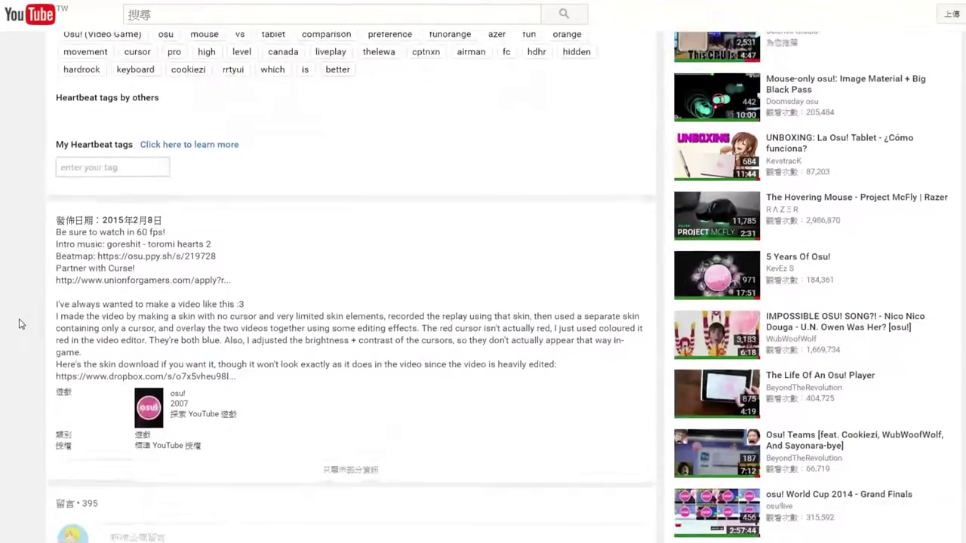
left_click_drag(61, 304, 369, 304)
left_click(369, 304)
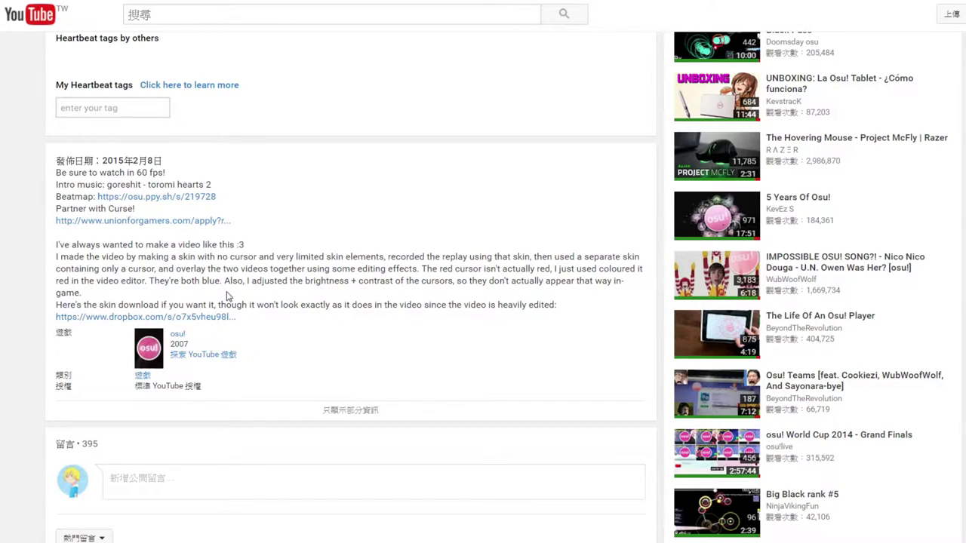
scroll(226, 301, "up", 10)
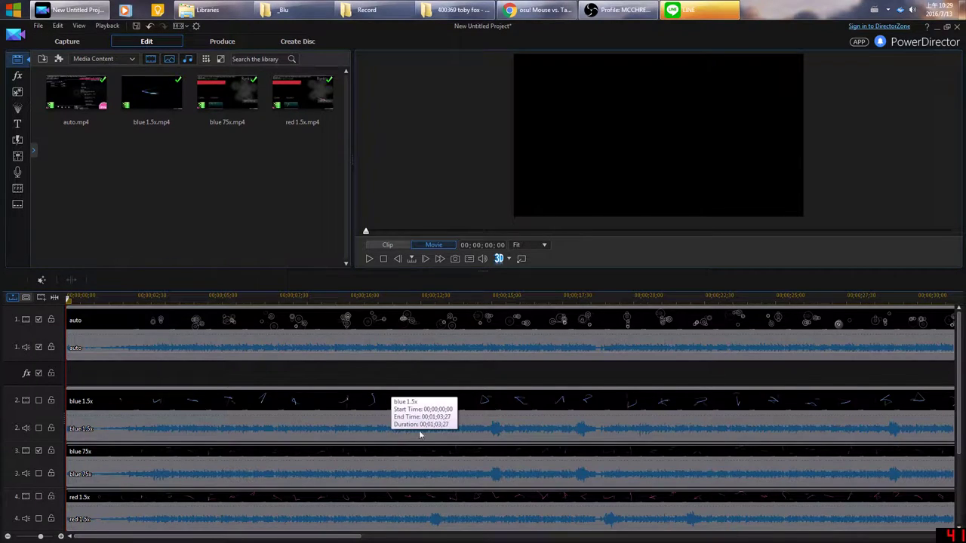
left_click(615, 11)
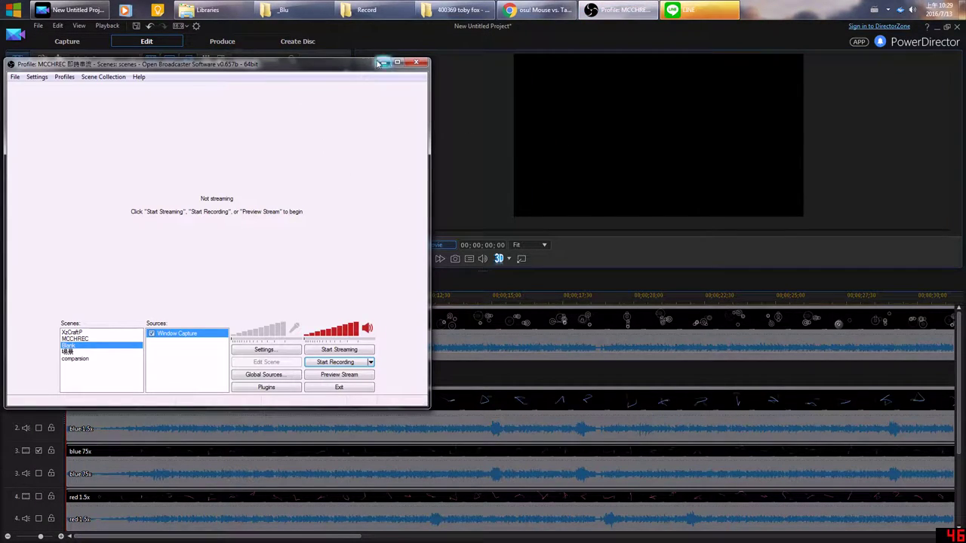
left_click(383, 62)
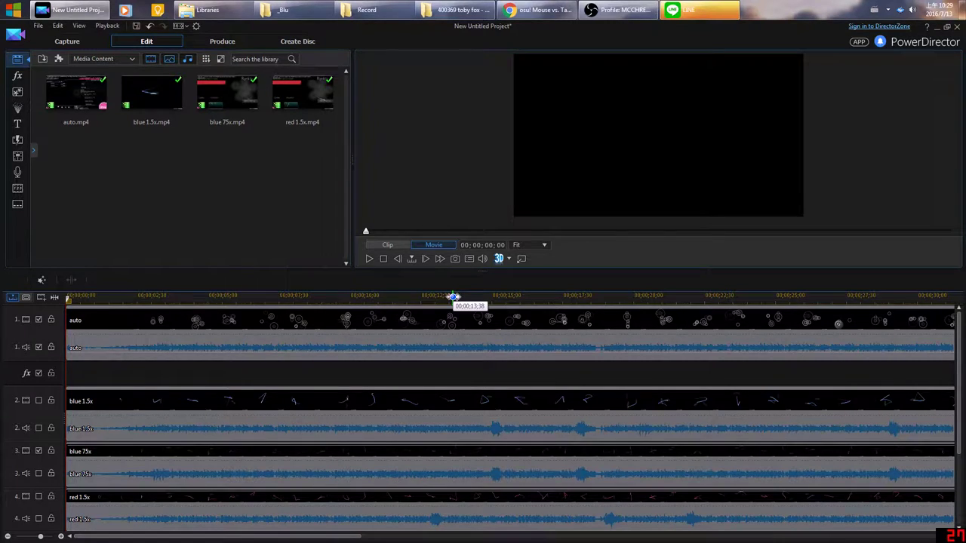
scroll(449, 368, "down", 1)
scroll(450, 362, "up", 1)
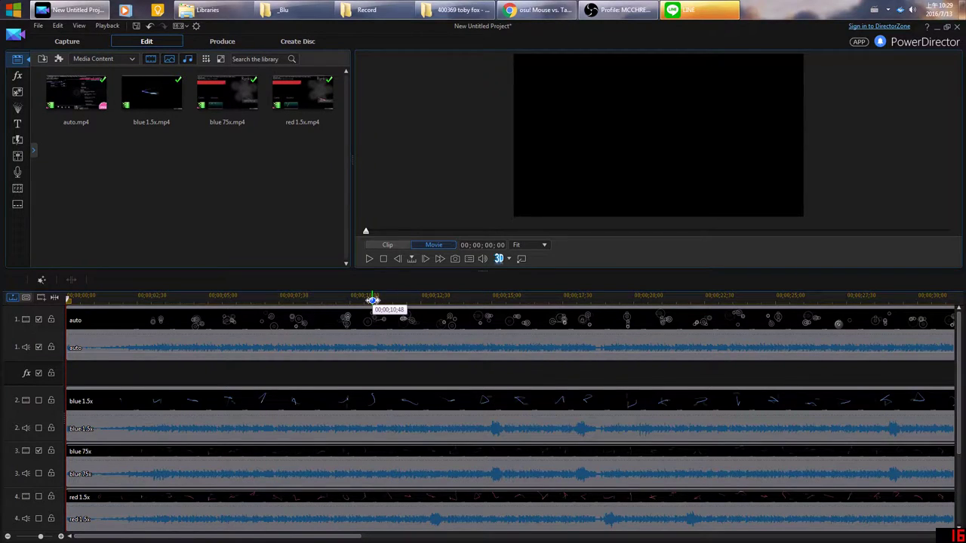
Preview the combined layers in the timeline at about 10 seconds and at 00;00;12;09.
left_click(372, 300)
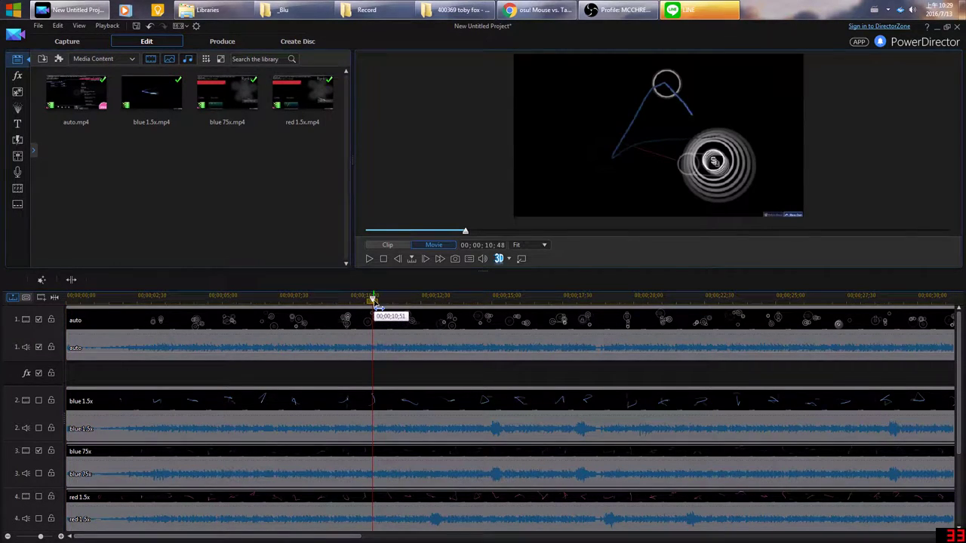
left_click(400, 300)
mouse_move(413, 304)
left_mouse_down()
mouse_move(446, 301)
mouse_move(379, 299)
mouse_move(416, 306)
left_mouse_up()
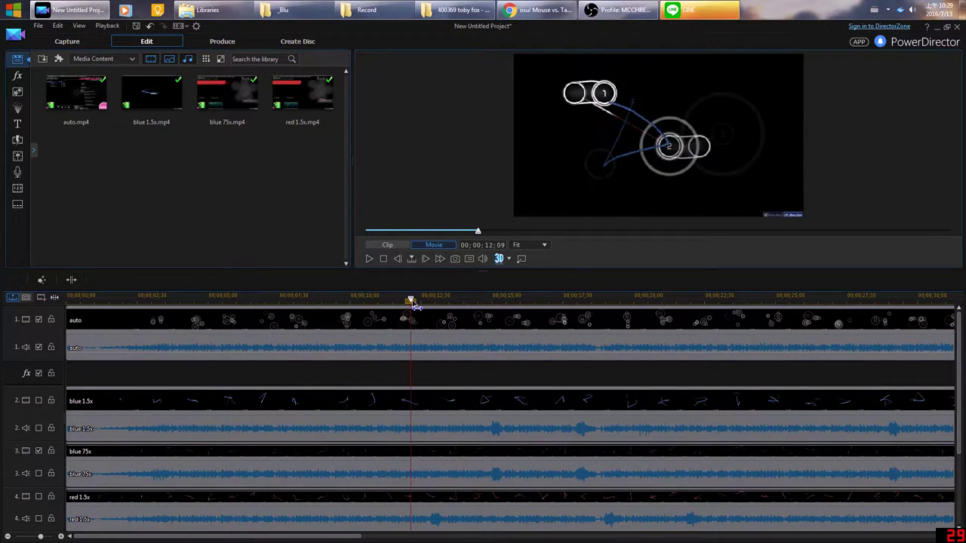
Hide the video of the blue 75x and auto tracks in the timeline.
left_click(40, 451)
left_click(39, 320)
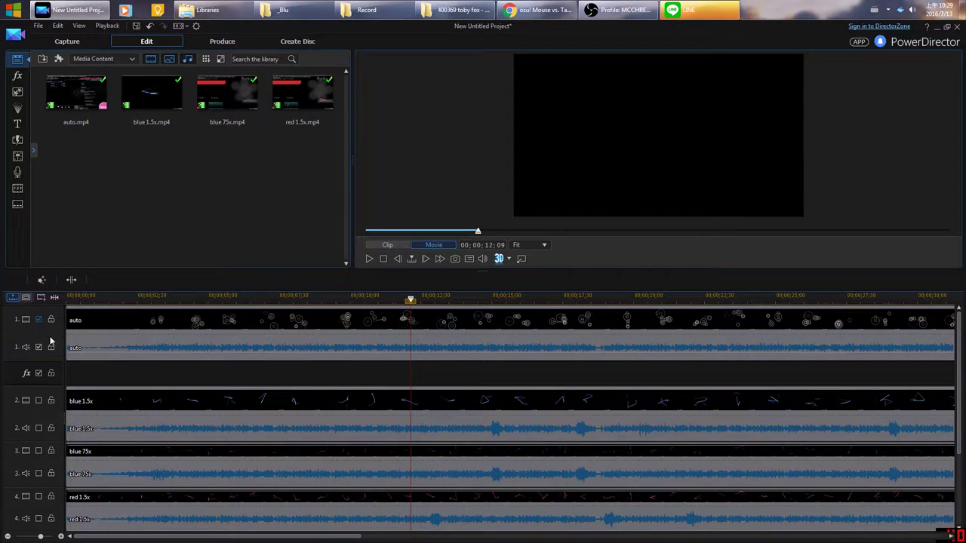
left_click(179, 391)
left_click(227, 375)
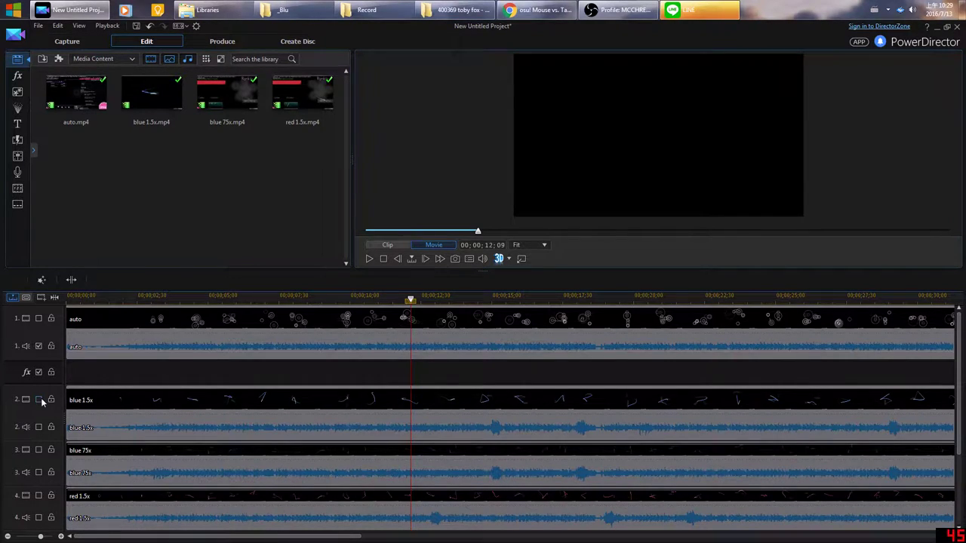
Preview the library clips blue 1.5x.mp4 and red 1.5x.mp4 at points partway through each clip.
left_click(151, 93)
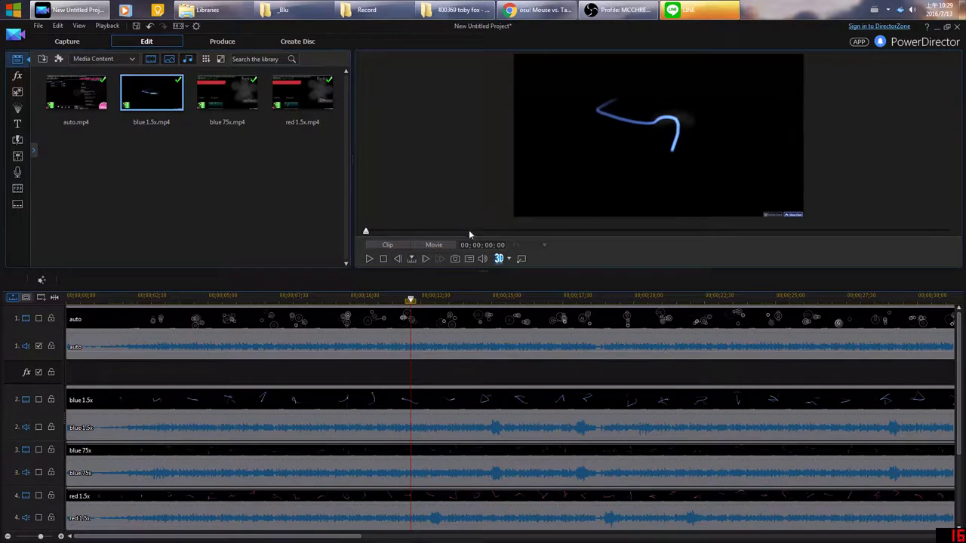
left_click(591, 233)
left_click(678, 234)
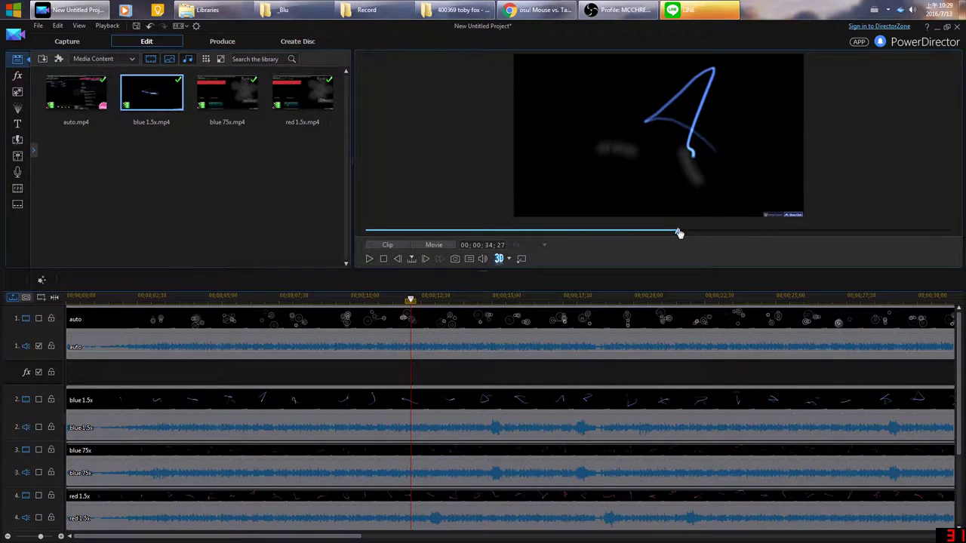
left_click(329, 103)
left_click(588, 231)
Preview the library clip auto.mp4 at about 17 seconds and at 00;00;34;20.
left_click(76, 92)
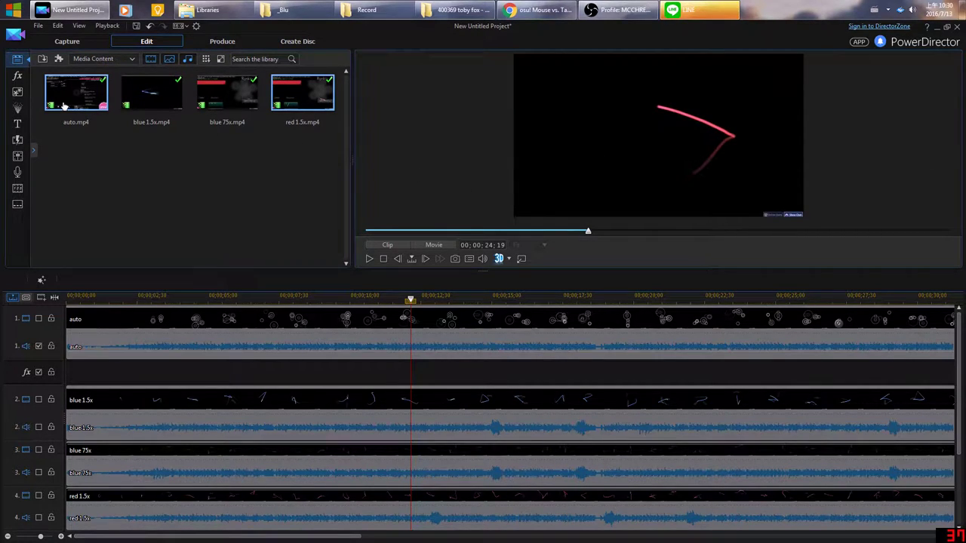
left_click(513, 231)
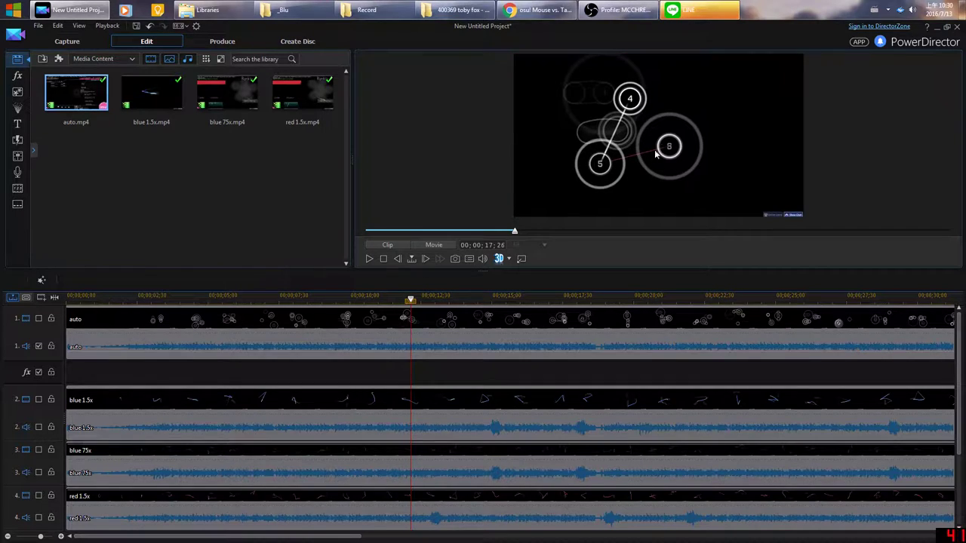
left_click_drag(588, 232, 658, 231)
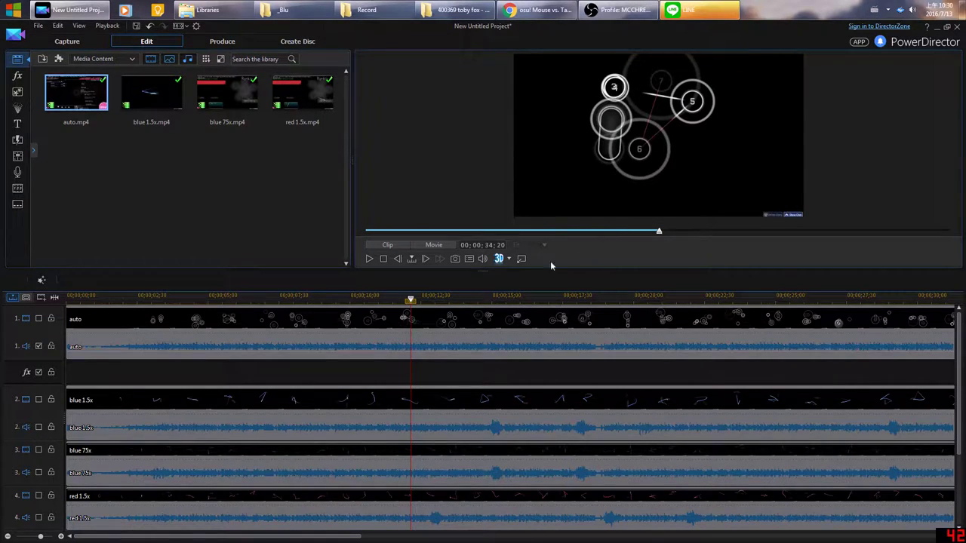
Enlarge the preview area and check frames of the blue 1.5x.mp4 and red 1.5x.mp4 clips in it.
left_click_drag(486, 272, 496, 338)
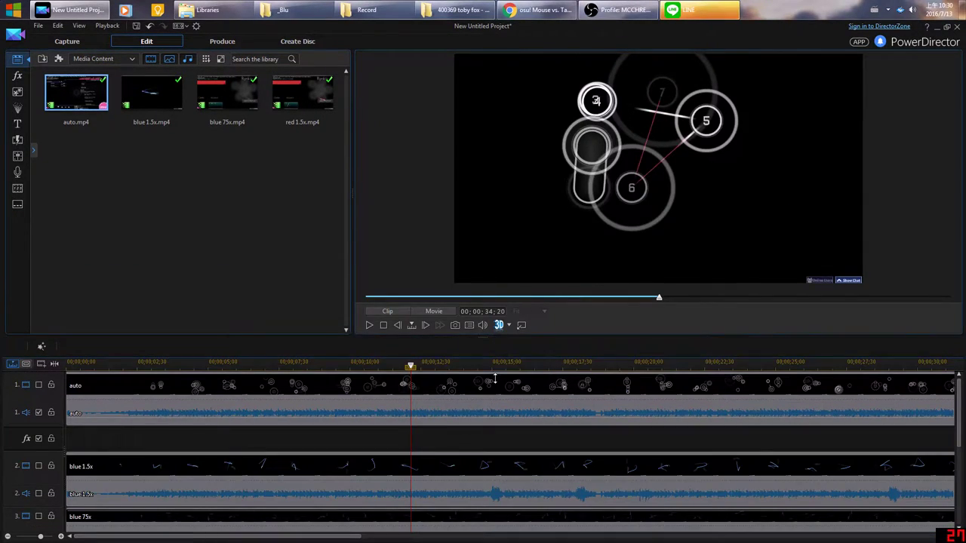
left_click_drag(495, 377, 495, 378)
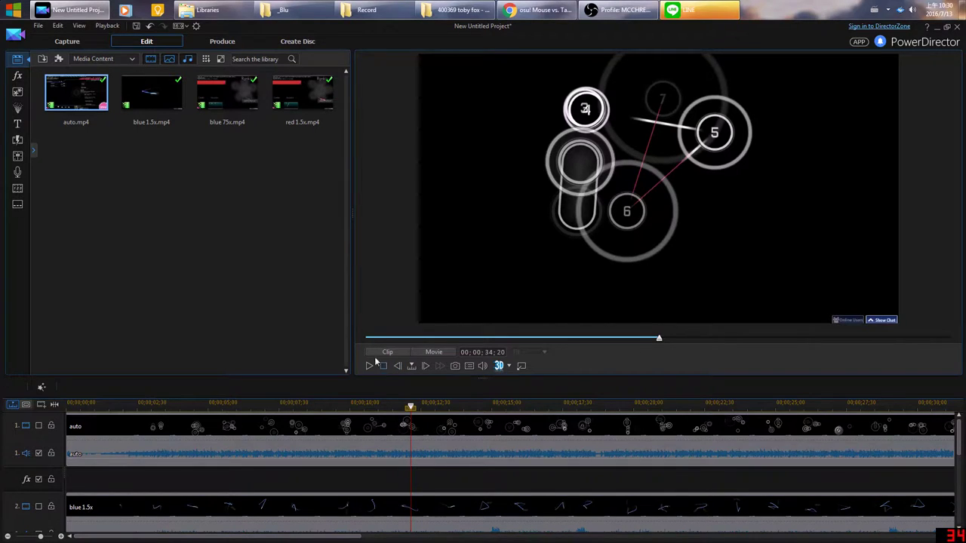
left_click(151, 92)
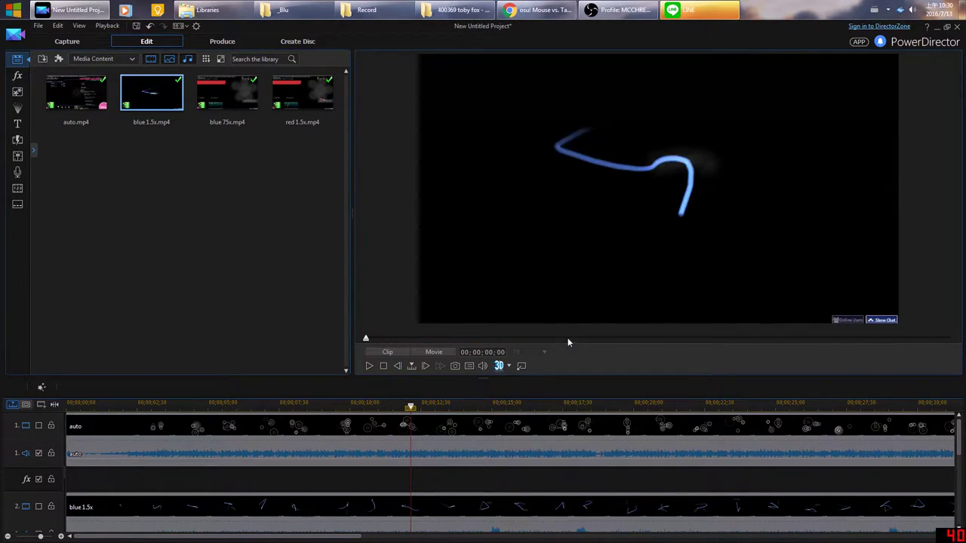
left_click(567, 338)
left_click(302, 92)
left_click(497, 338)
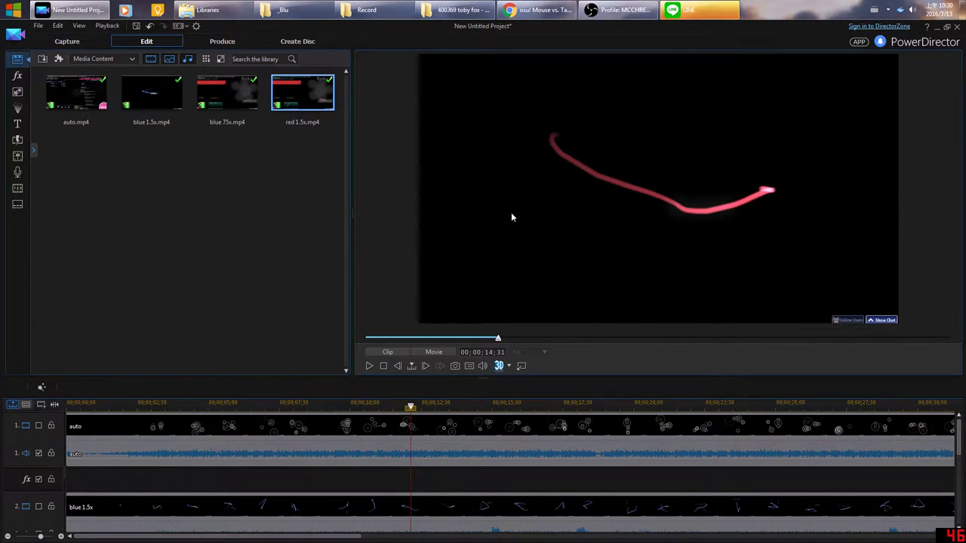
Switch to Chrome, skim the "Cursor Comparison" video up to 1:26, pause it, and return to the PowerDirector movie preview.
left_click(538, 10)
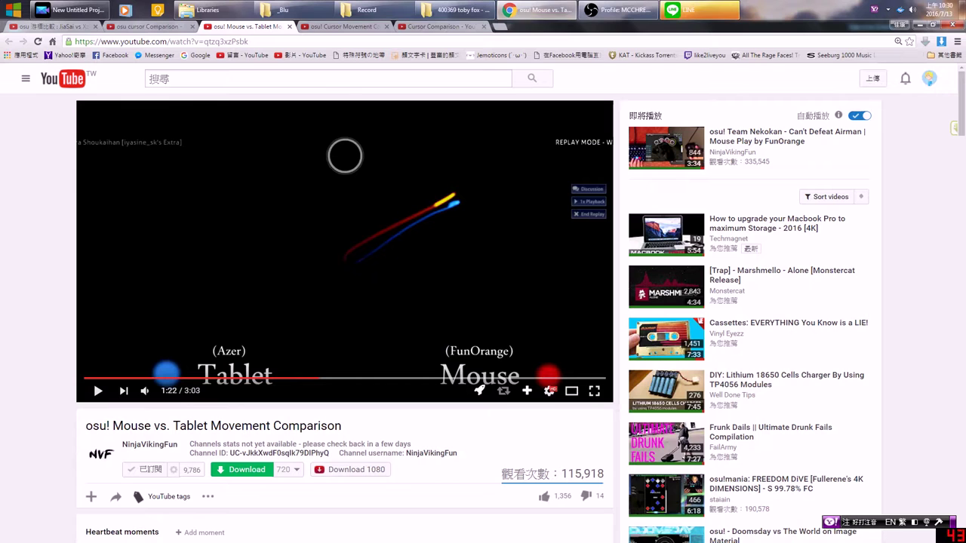
left_click(411, 27)
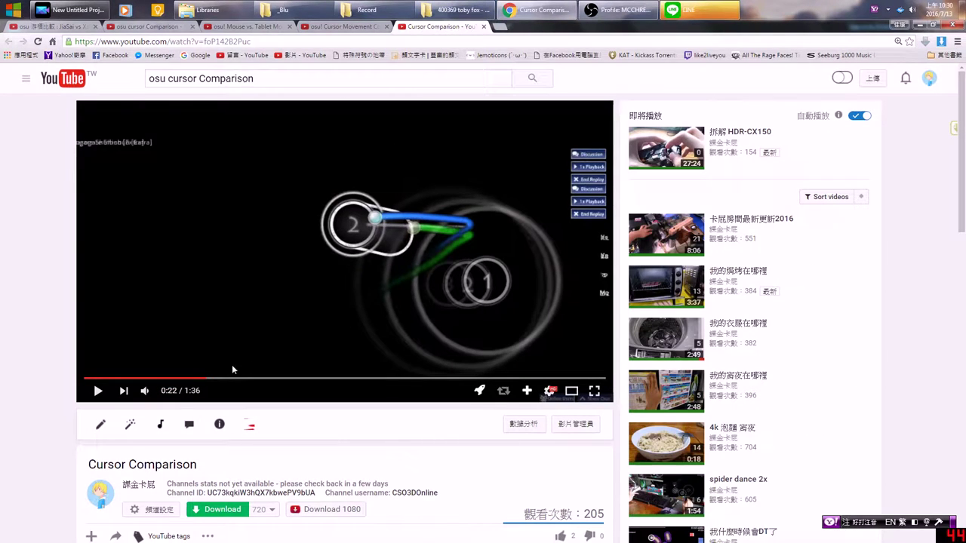
left_click(260, 289)
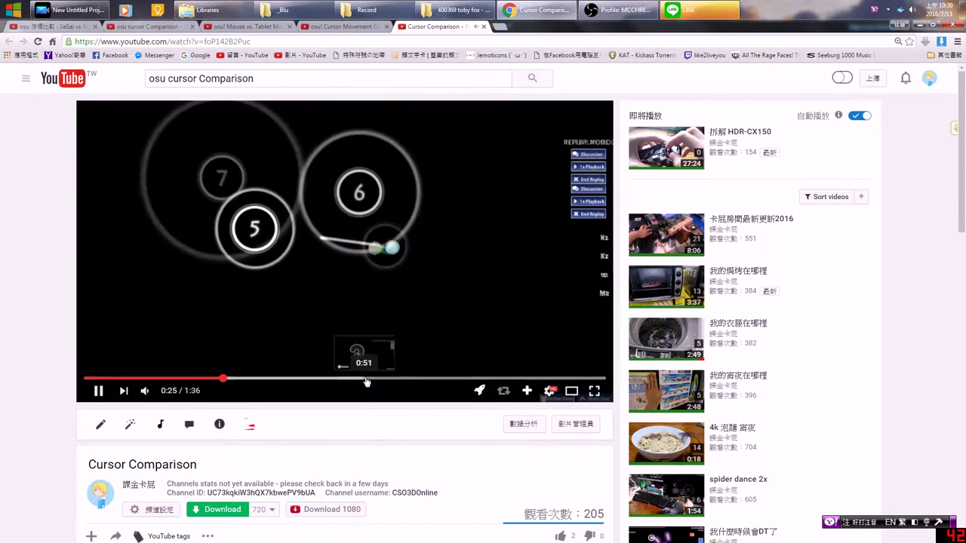
left_click(366, 378)
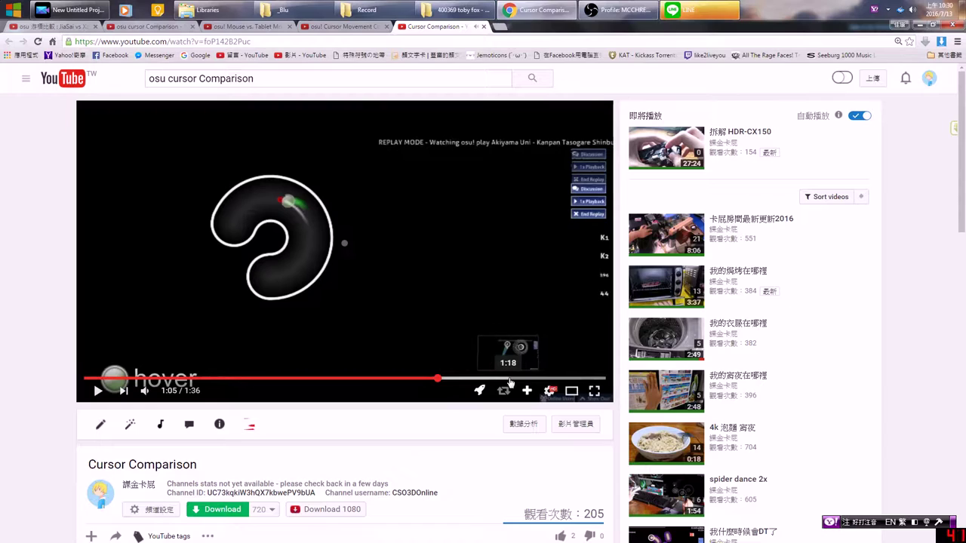
left_click(512, 379)
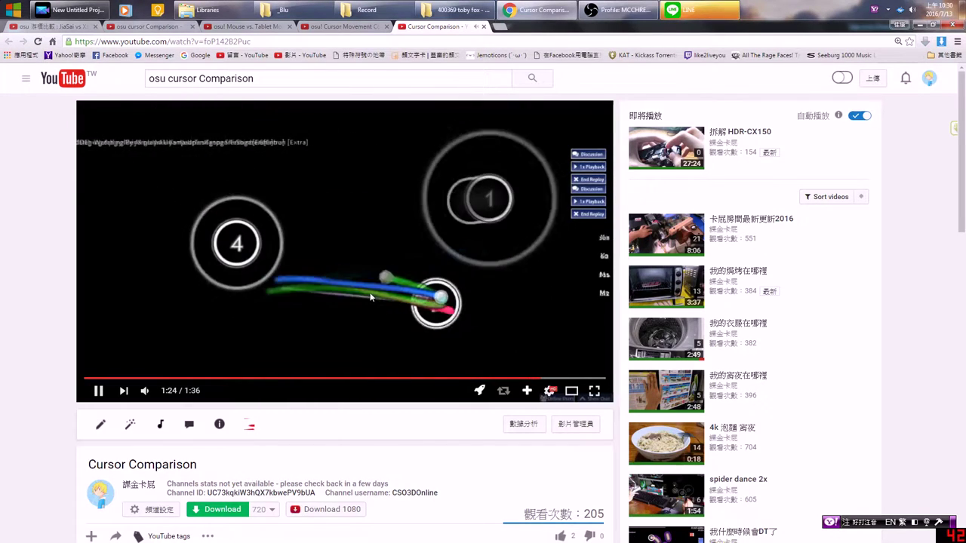
left_click(380, 137)
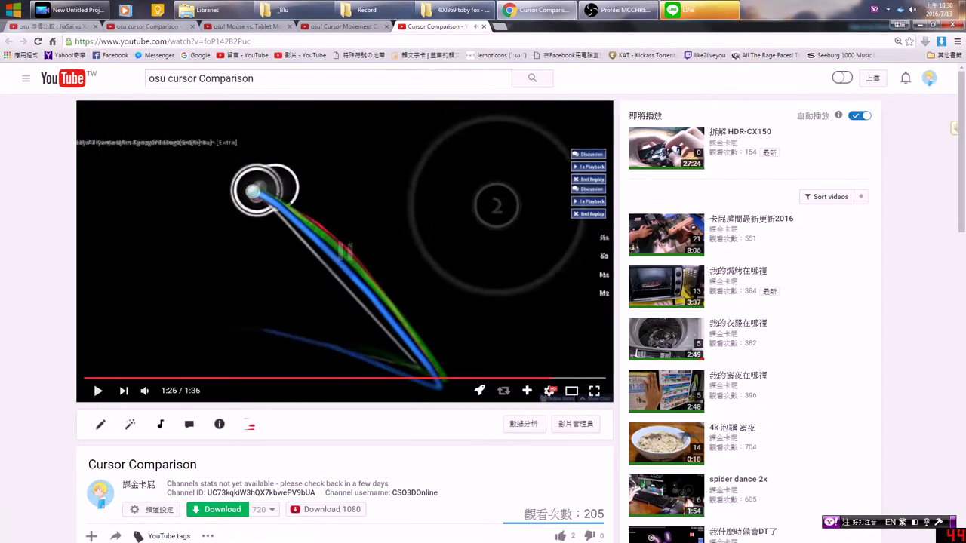
left_click(76, 9)
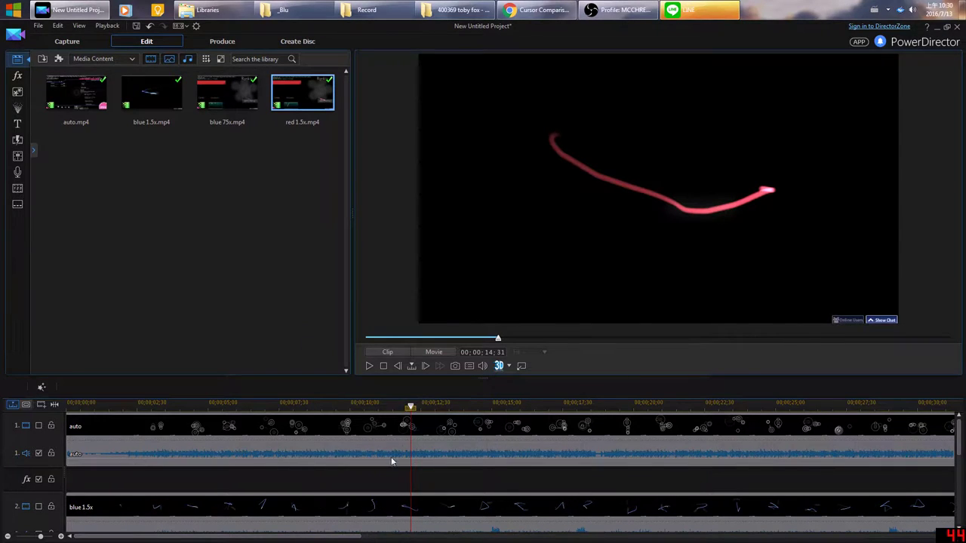
left_click(370, 488)
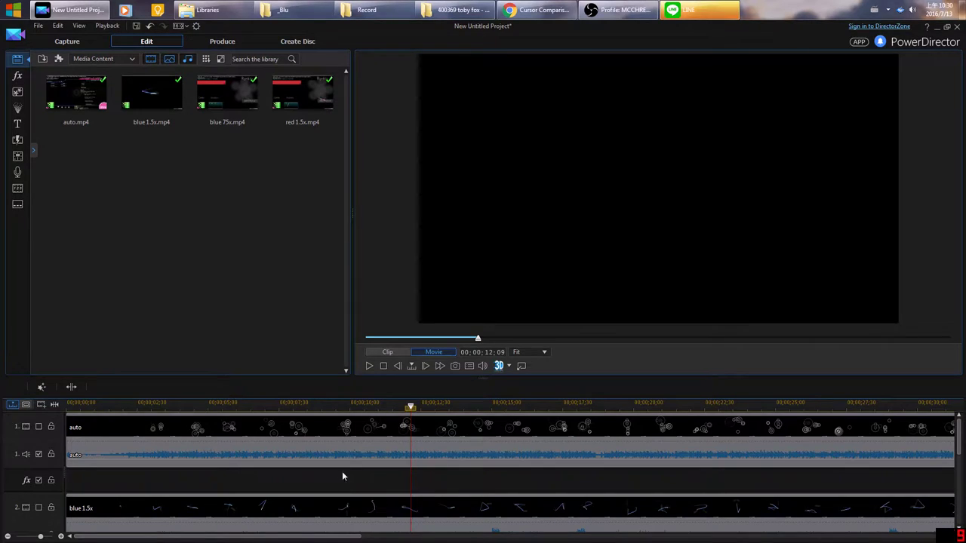
Switch to Chrome and look at the other open cursor comparison videos, including ENDLESS QUEER and Dark Flight Dreamer.
left_click(541, 10)
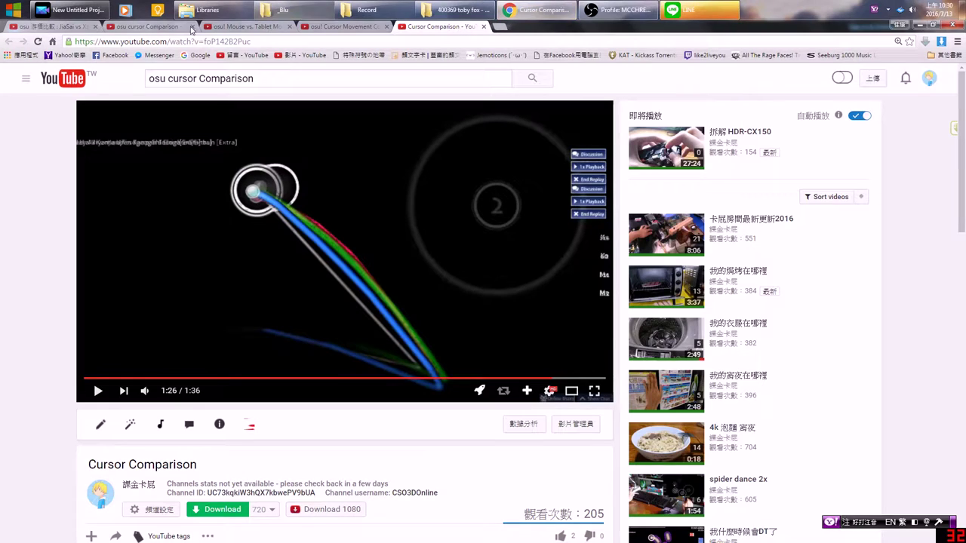
left_click(328, 27)
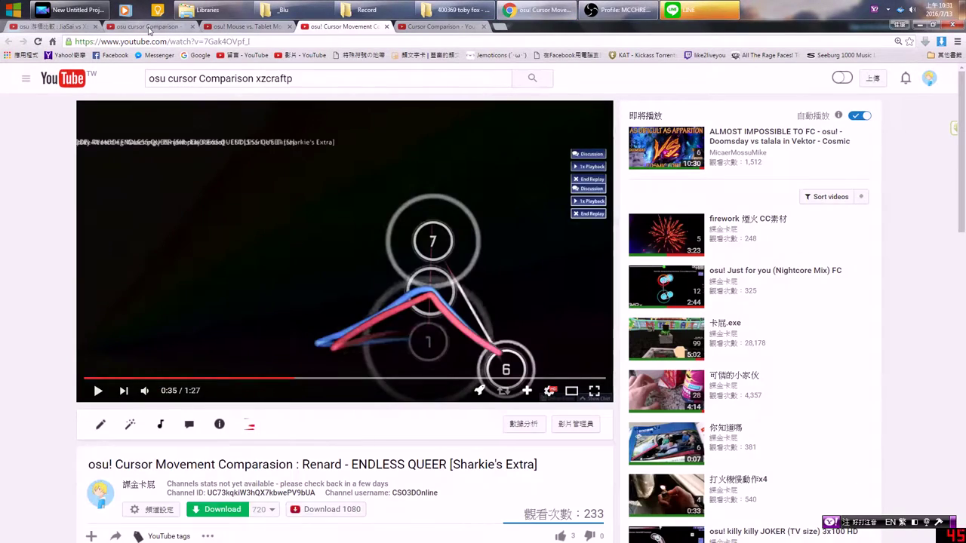
left_click(151, 27)
left_click(66, 27)
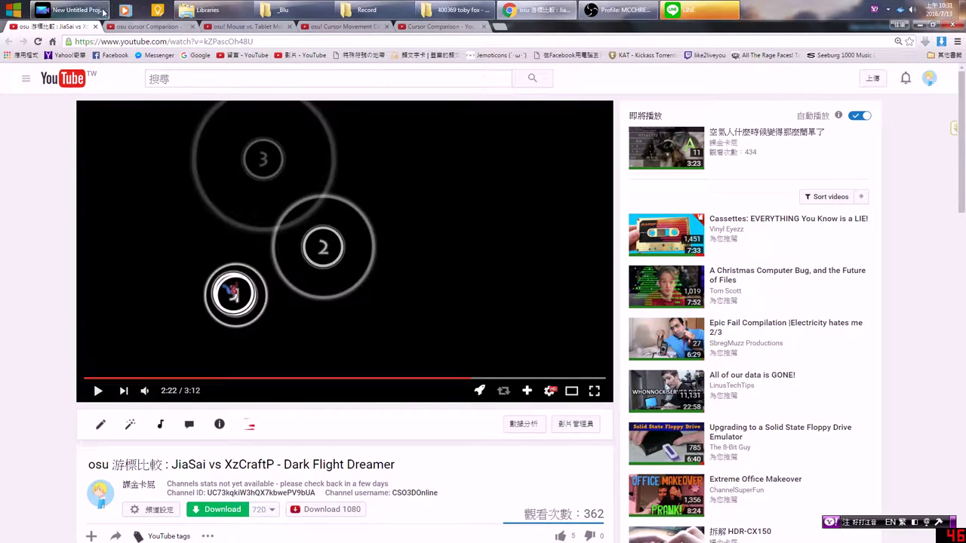
Switch to PowerDirector, show the auto video track, and preview it from 00;00;10;39 to about 15 seconds.
left_click(72, 10)
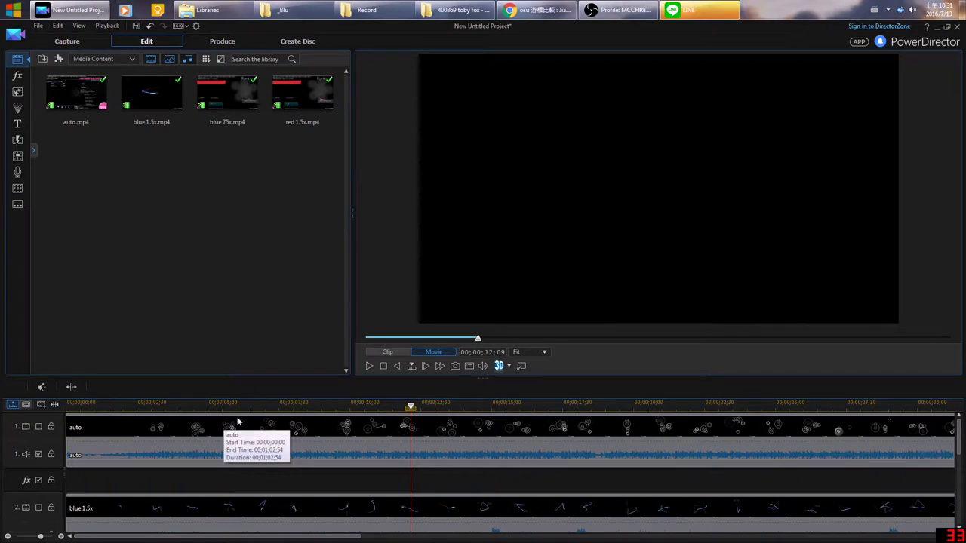
left_click(368, 405)
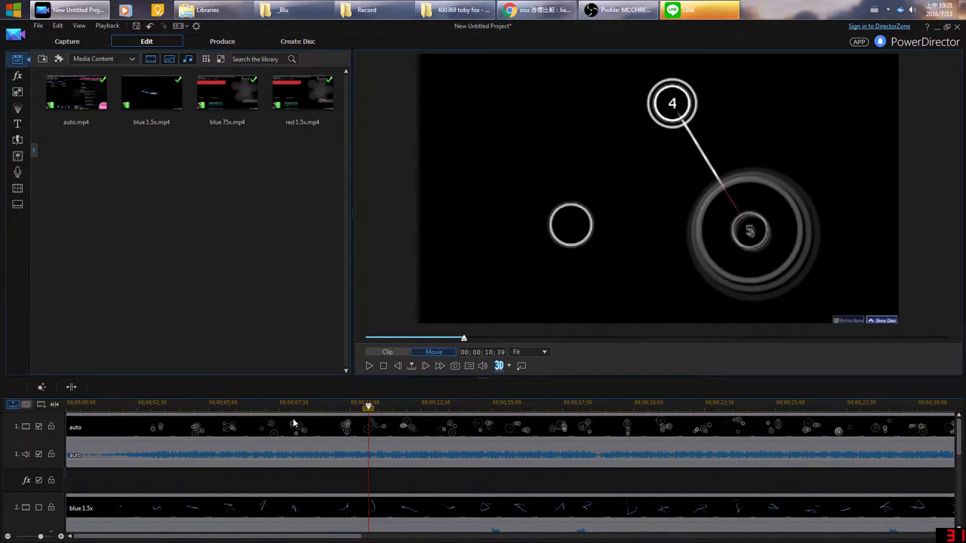
left_click_drag(464, 340, 512, 352)
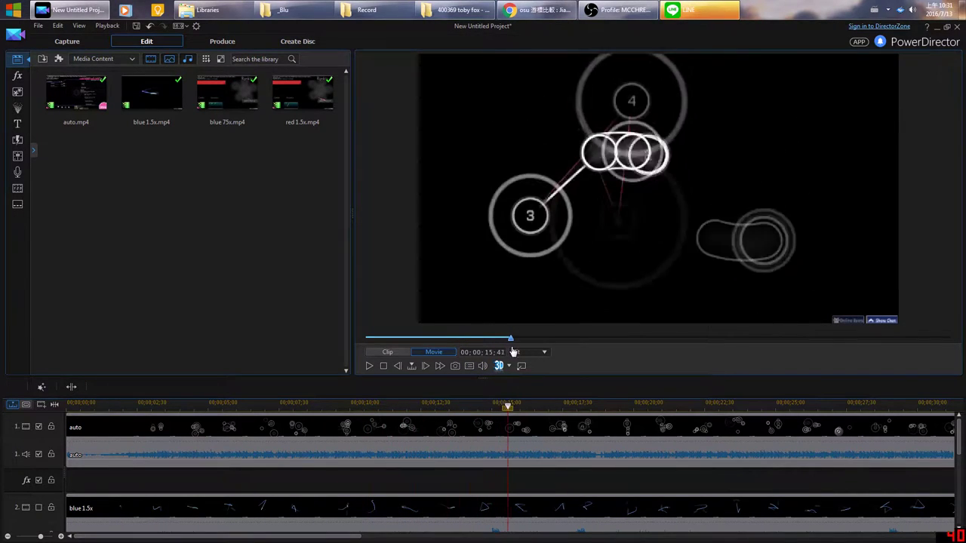
Show the blue 1.5x video track and play the combined overlay from 00;00;15;47 to about 18 seconds.
left_click(39, 508)
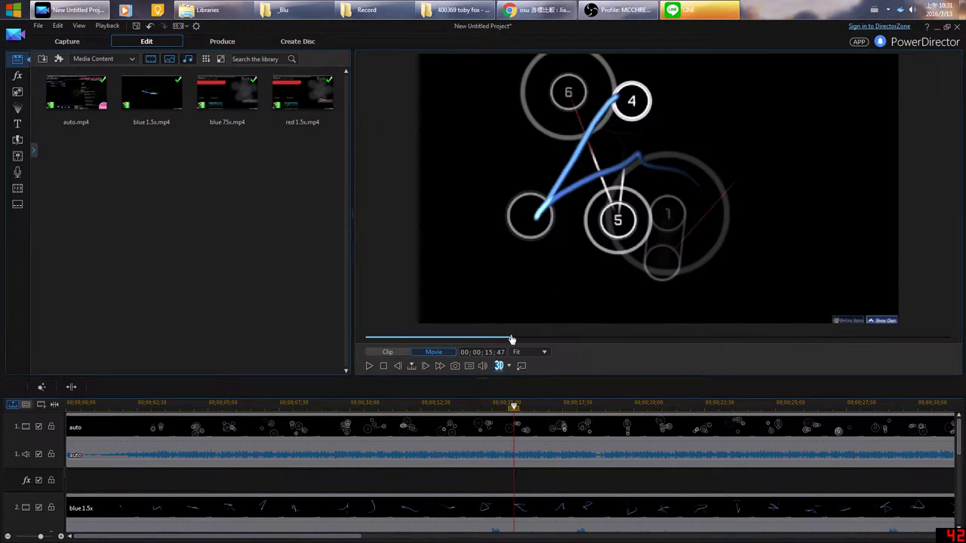
key("space")
key("space")
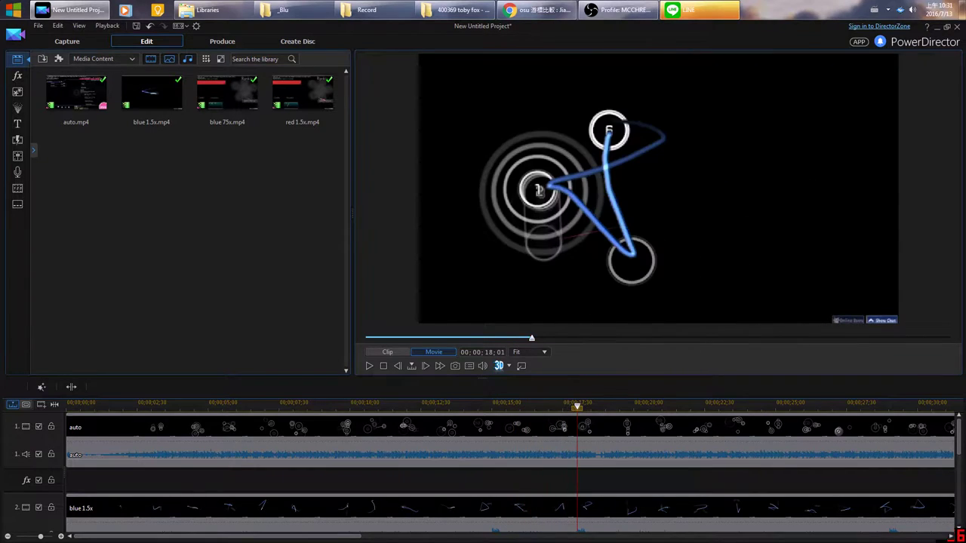
Play the combined overlay from 00;00;18;01 to about 22 seconds and choose High Preview Resolution as the preview quality.
left_click(369, 367)
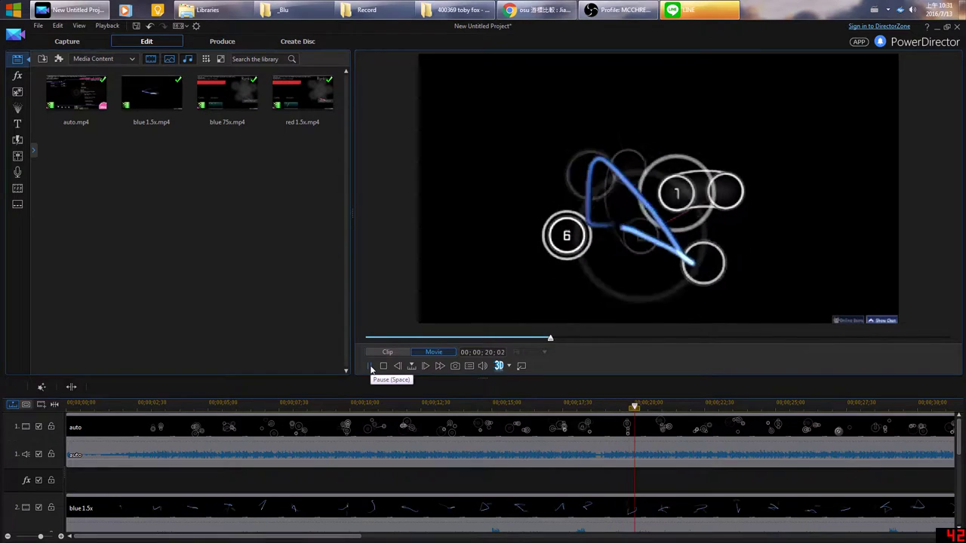
left_click(369, 367)
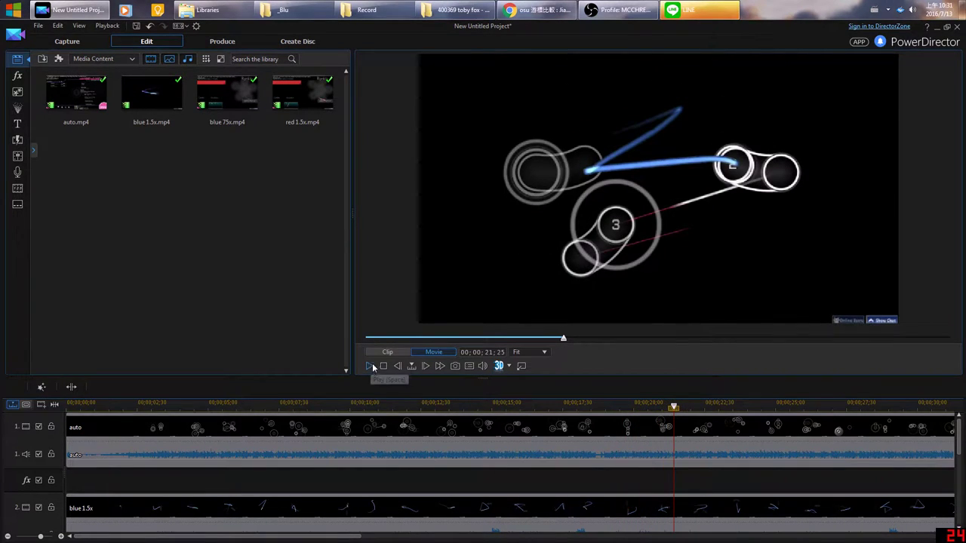
left_click(470, 366)
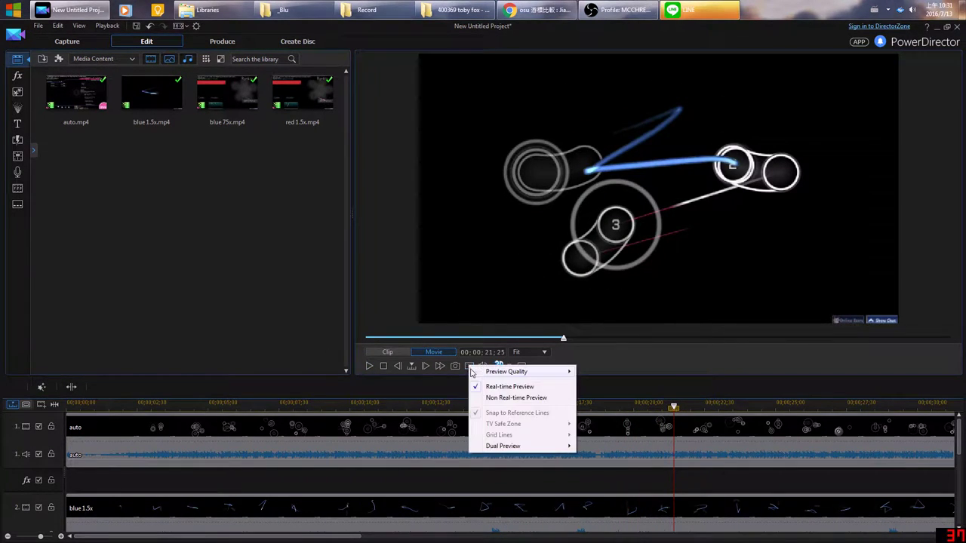
mouse_move(472, 373)
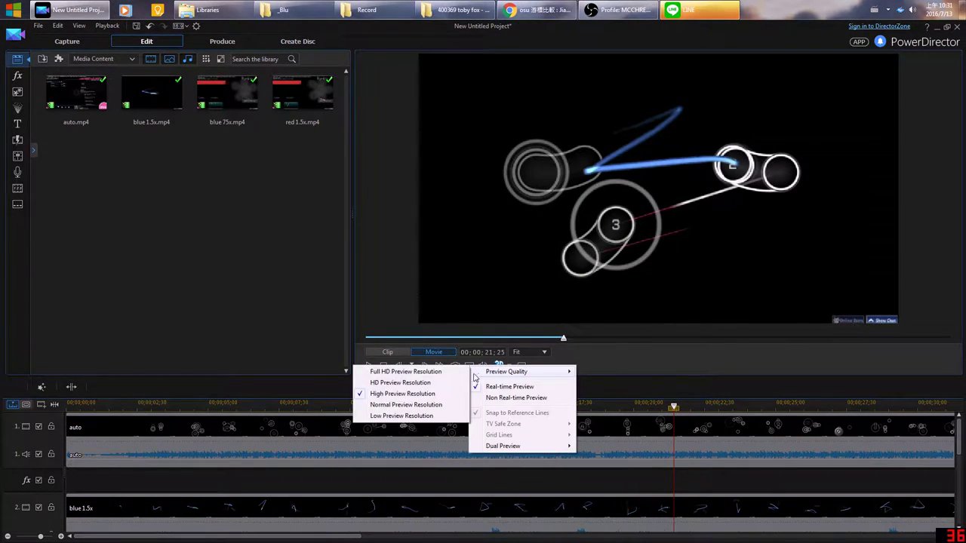
left_click(415, 398)
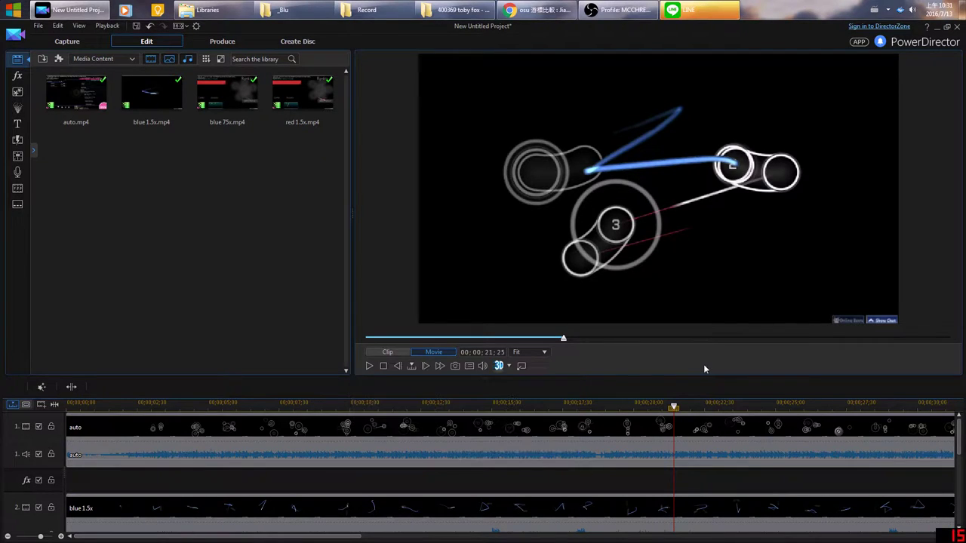
Open Task Manager to check the CPU performance graphs, and close it.
right_click(787, 5)
left_click(794, 71)
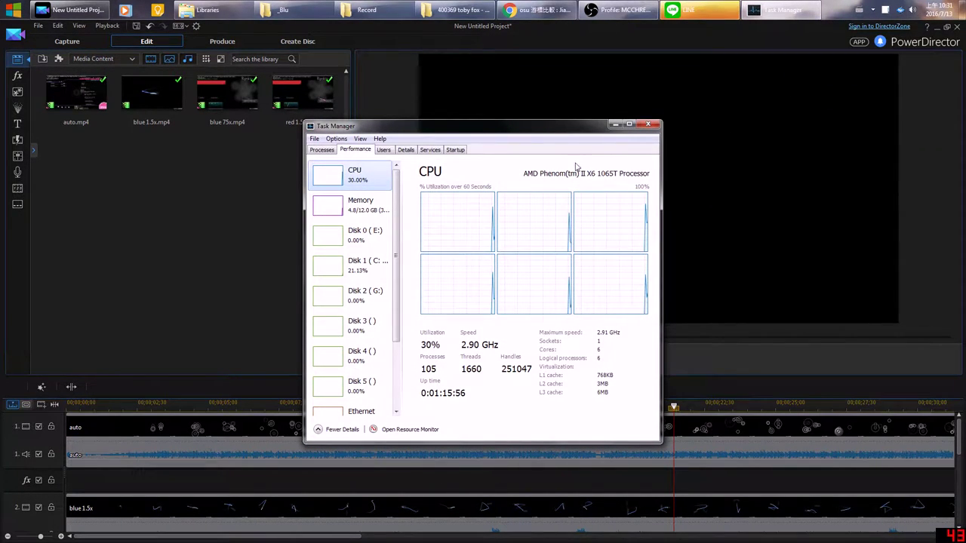
left_click(647, 124)
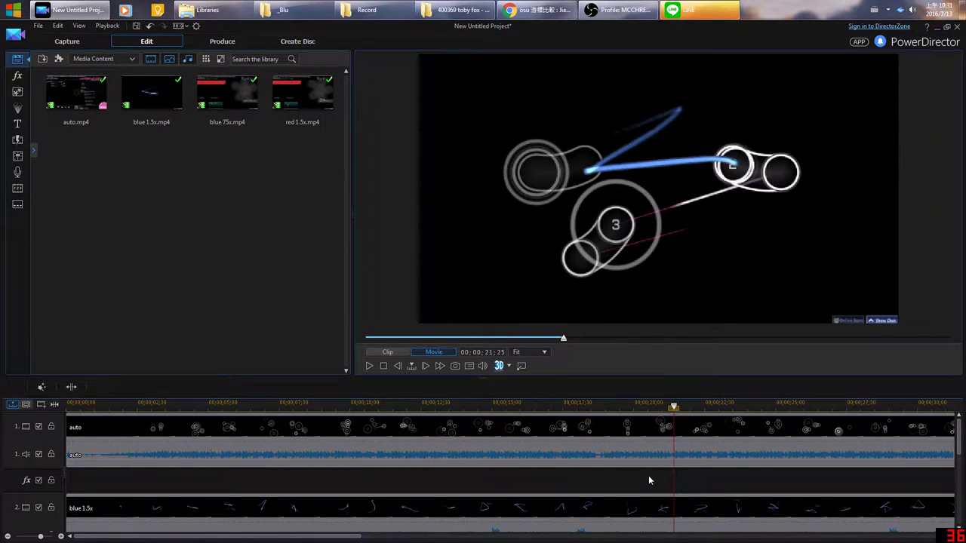
Look over the blue 75x and red 1.5x tracks and hide the blue 1.5x video track so only auto remains enabled.
scroll(648, 479, "down", 3)
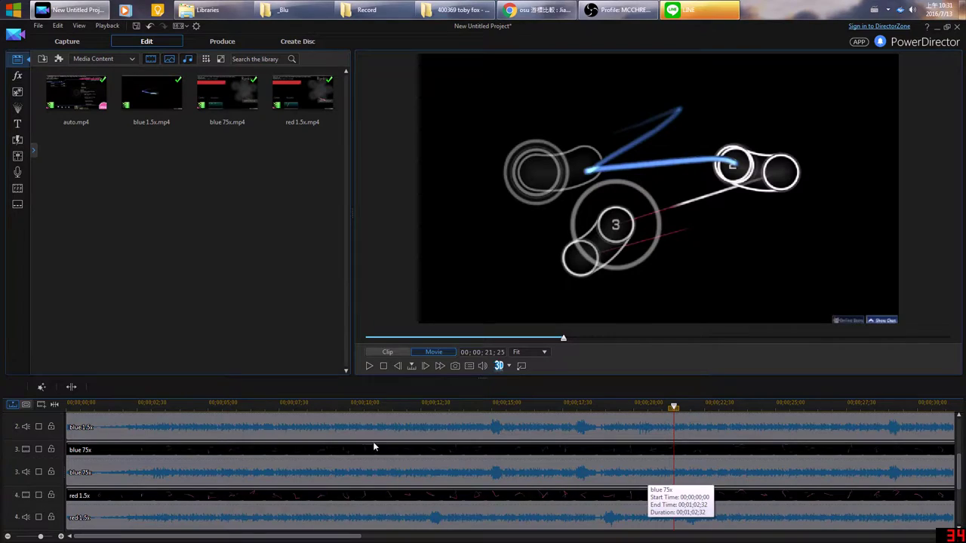
scroll(128, 445, "up", 3)
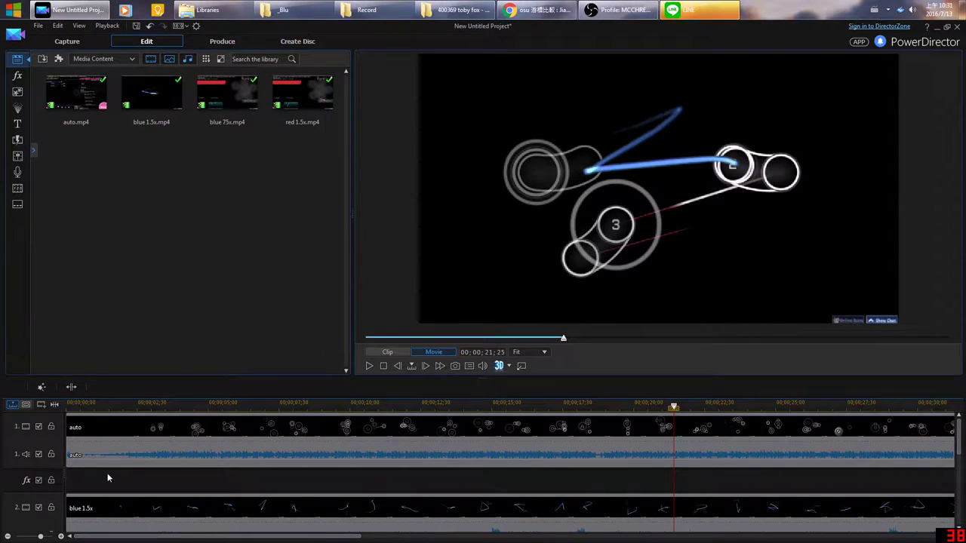
scroll(109, 475, "down", 1)
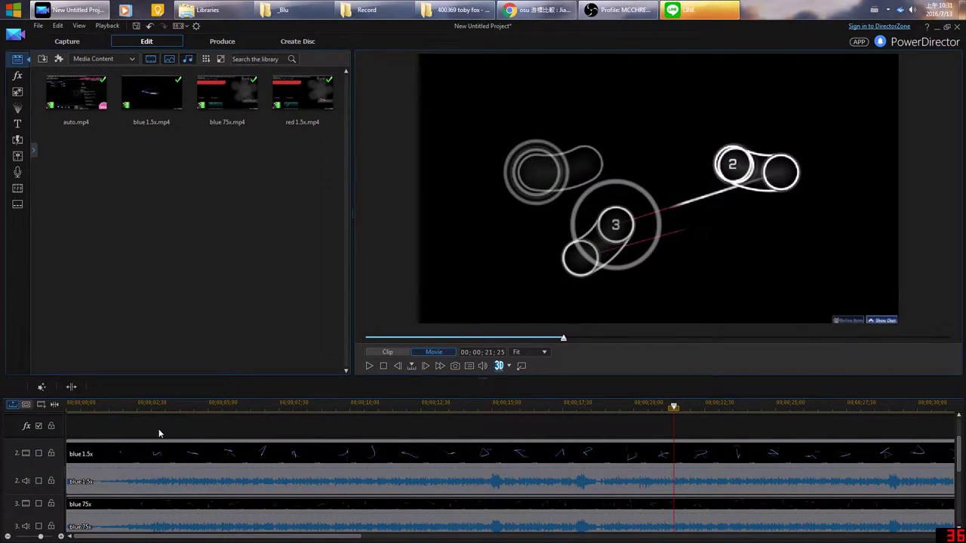
scroll(310, 441, "up", 2)
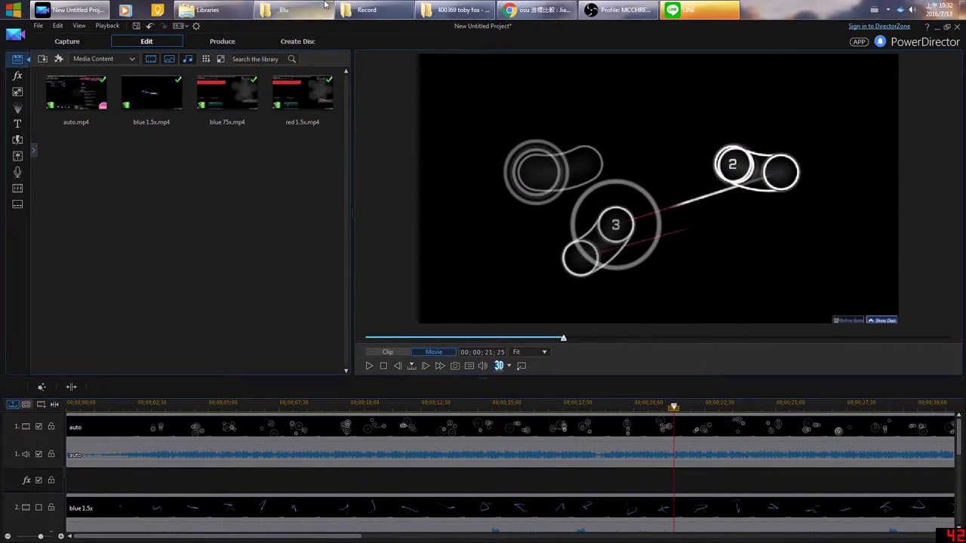
Switch to the File Explorer skin window, open the _AUto No skin folder, and look through its image and sound files.
left_click(286, 10)
key("BackSpace")
key("Up")
key("Return")
key("d")
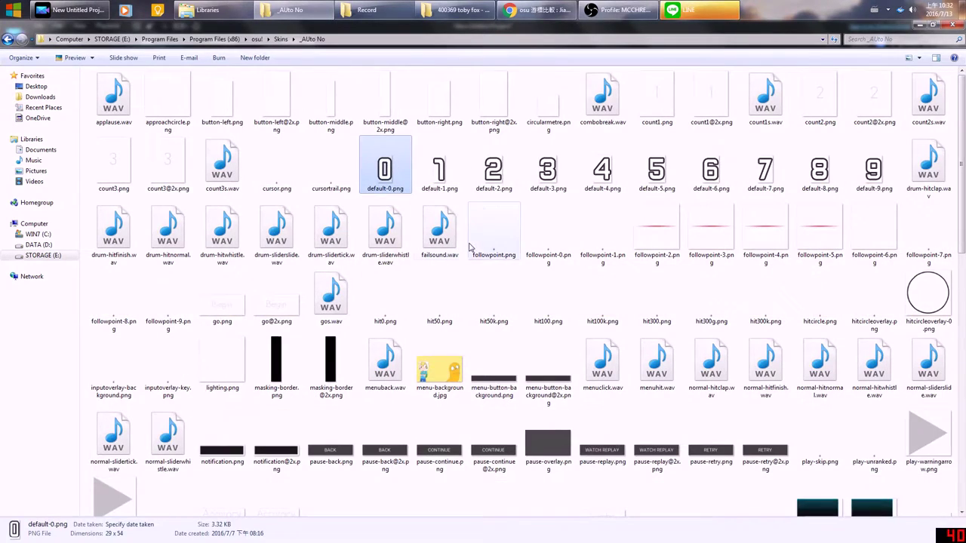
scroll(476, 386, "down", 15)
scroll(476, 386, "up", 12)
scroll(515, 334, "down", 9)
scroll(515, 335, "down", 2)
scroll(513, 334, "up", 12)
left_click(506, 204)
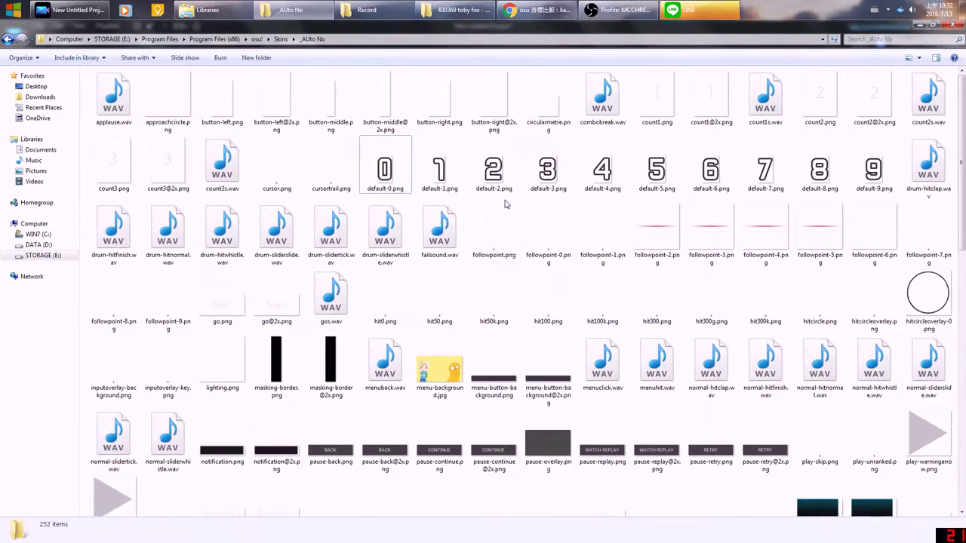
scroll(504, 204, "down", 11)
scroll(491, 242, "up", 12)
Switch to PowerDirector and play the auto track alone from 00;00;20;12 to about 25 seconds.
left_click(76, 10)
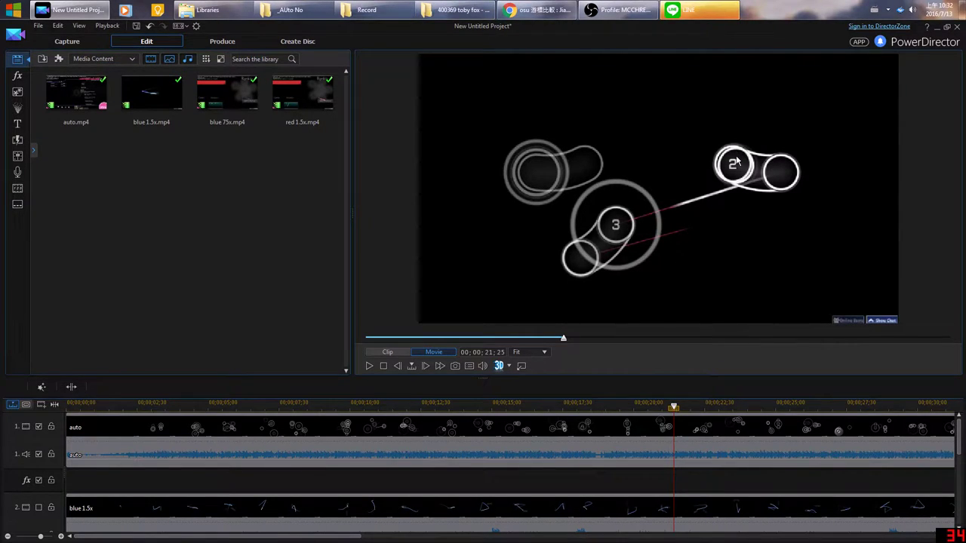
left_click_drag(674, 407, 639, 409)
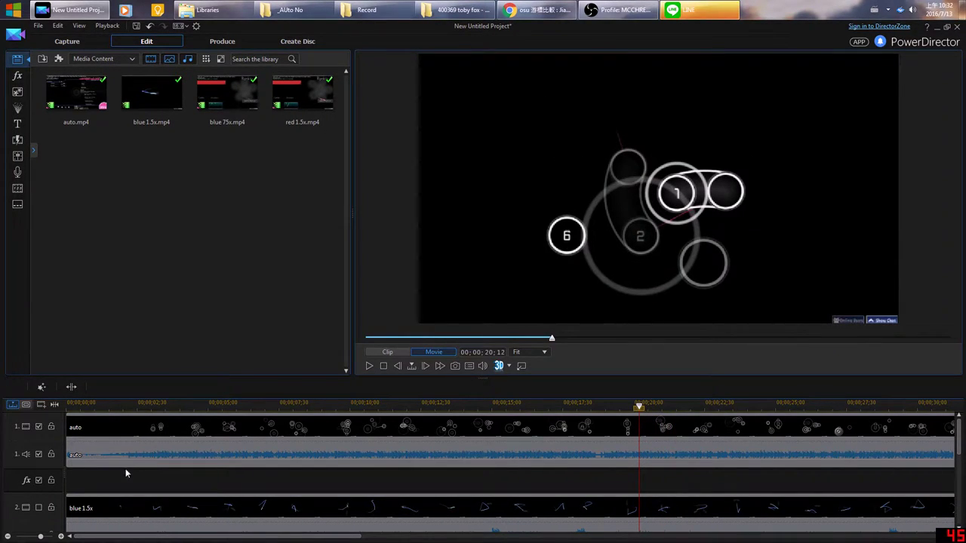
left_click(369, 366)
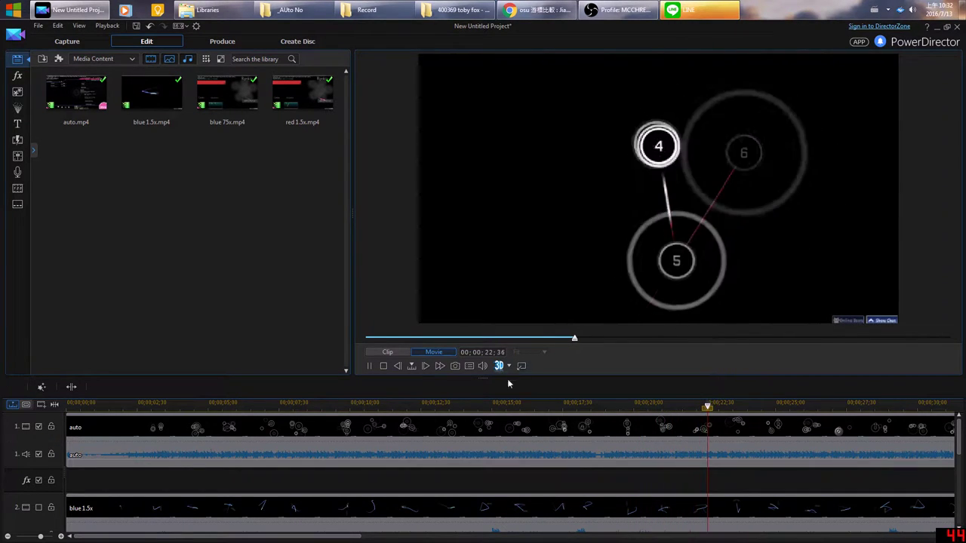
left_click(371, 367)
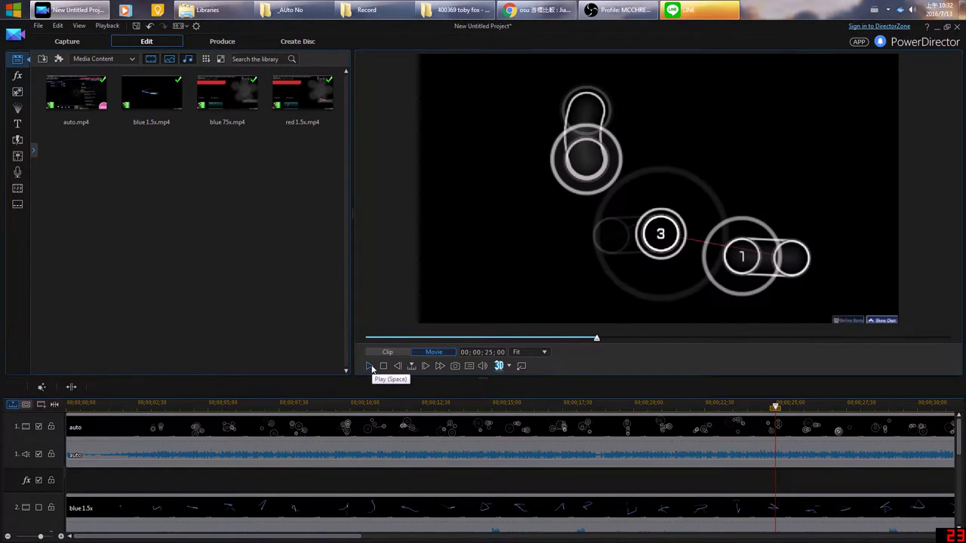
Disable the auto track's audio and video, show the blue 1.5x video track, and preview it at 00;00;24;20.
left_click(39, 454)
left_click(40, 427)
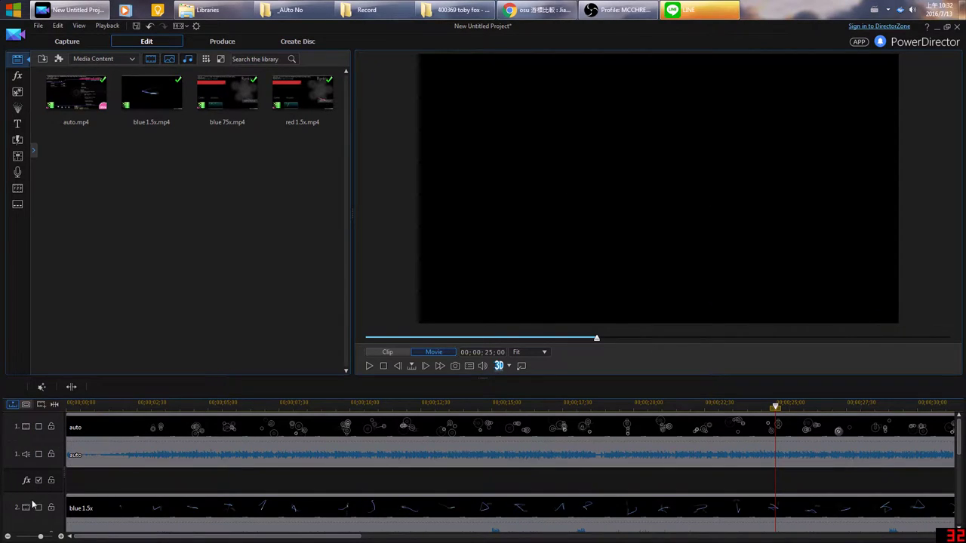
left_click(39, 508)
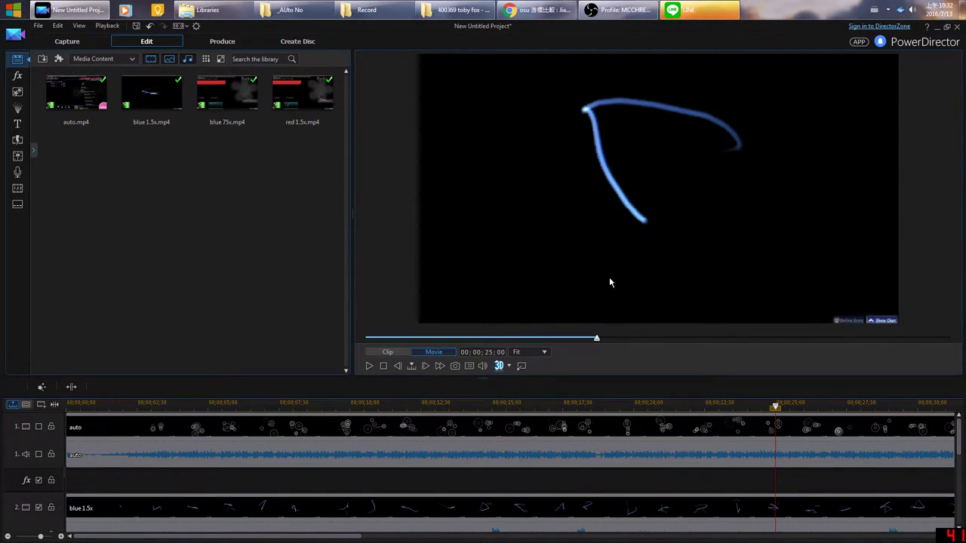
mouse_move(596, 346)
left_mouse_down()
mouse_move(581, 343)
mouse_move(590, 343)
left_mouse_up()
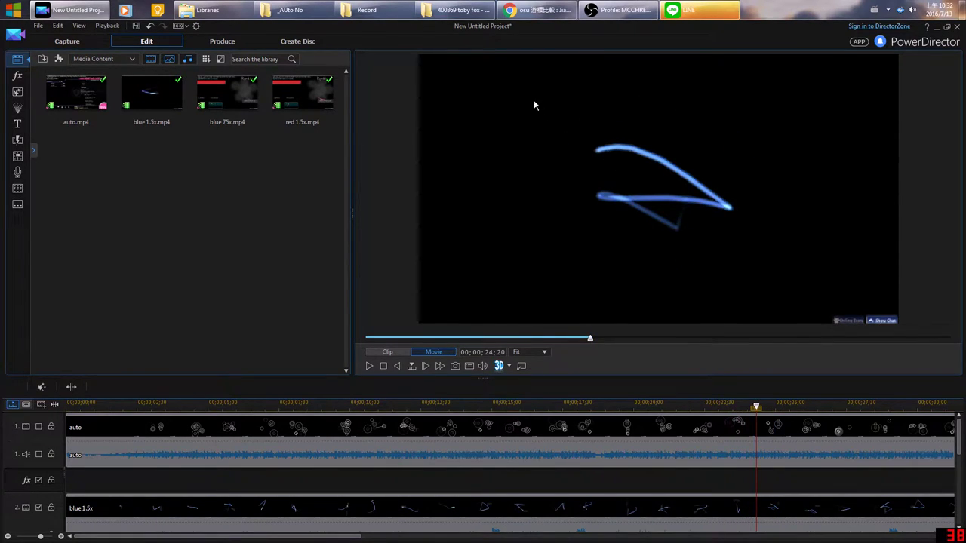
Switch to File Explorer, open the _Blu skin folder, view its cursortrail.png image, and close the viewer.
left_click(279, 57)
key("BackSpace")
key("Down")
key("Return")
left_click(385, 178)
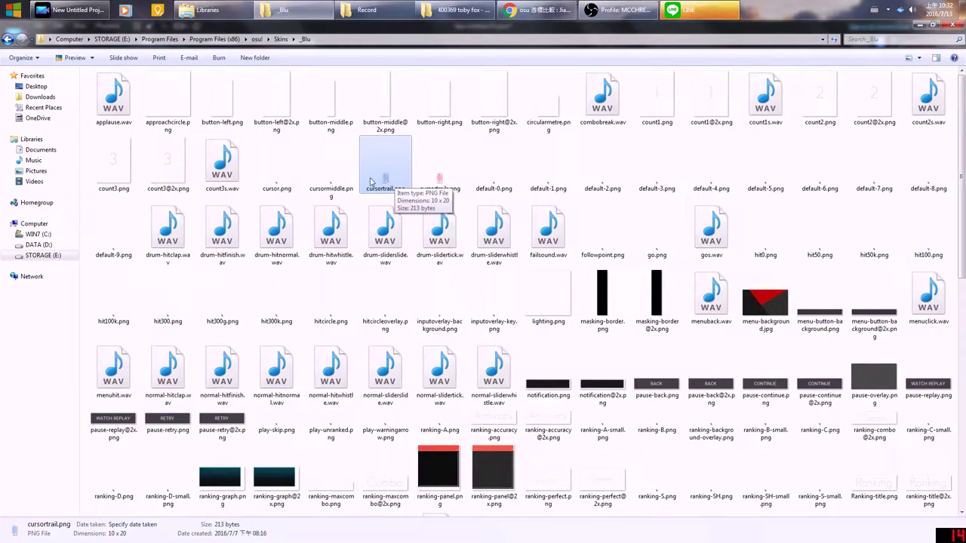
left_click(348, 185)
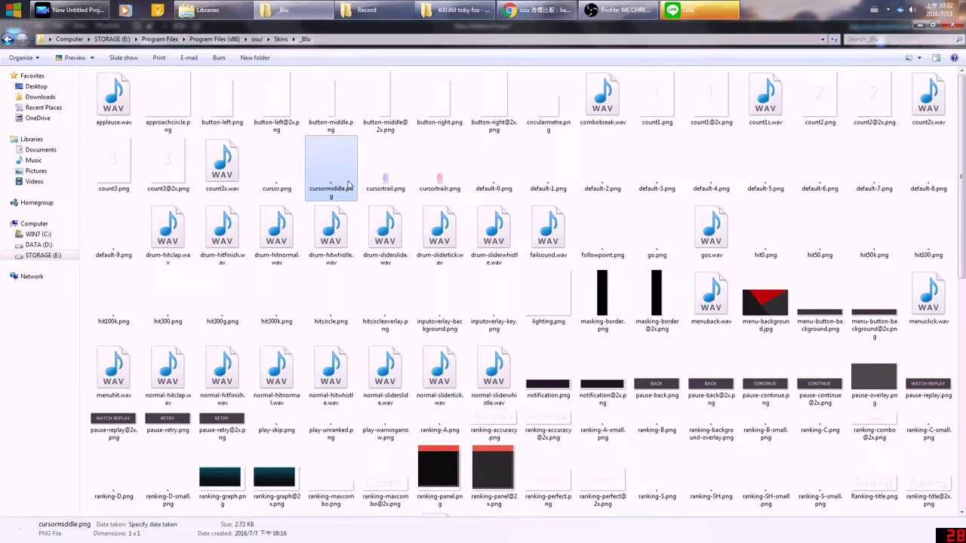
left_click(387, 184)
double_click(387, 183)
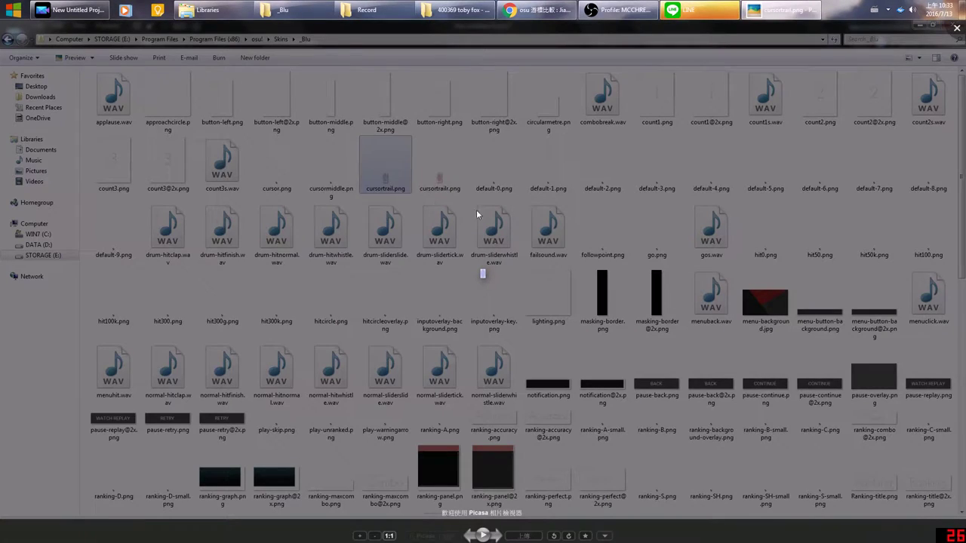
left_click(957, 28)
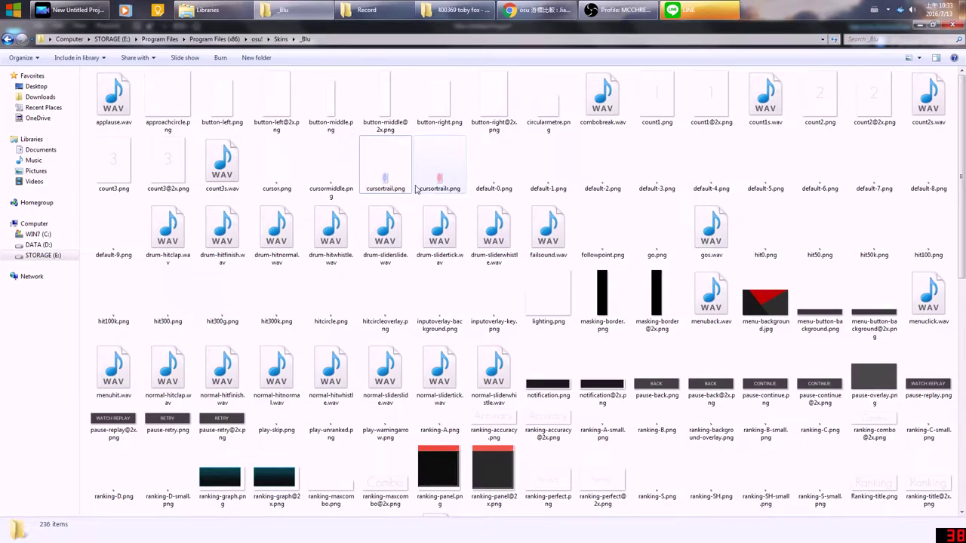
key("BackSpace")
key("Down")
key("Down")
key("Return")
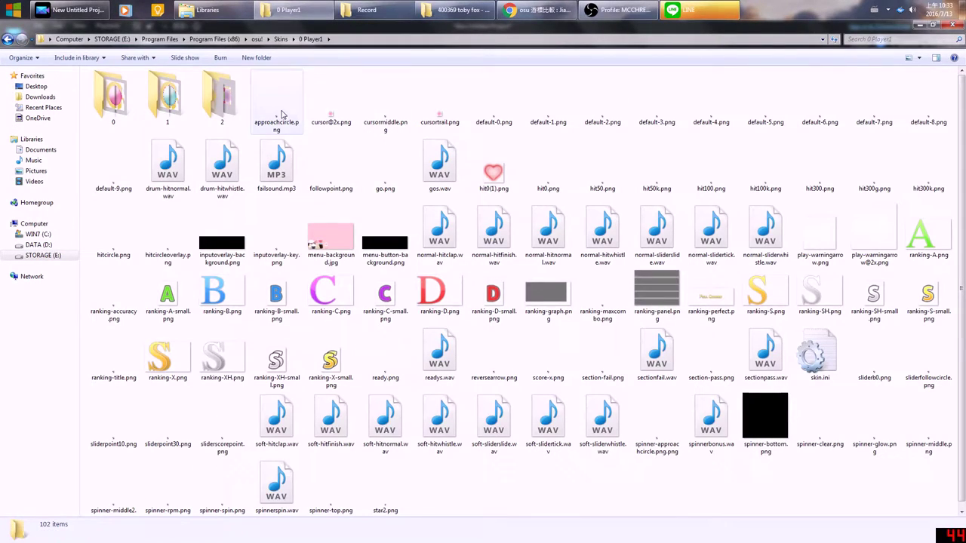
left_click(430, 102)
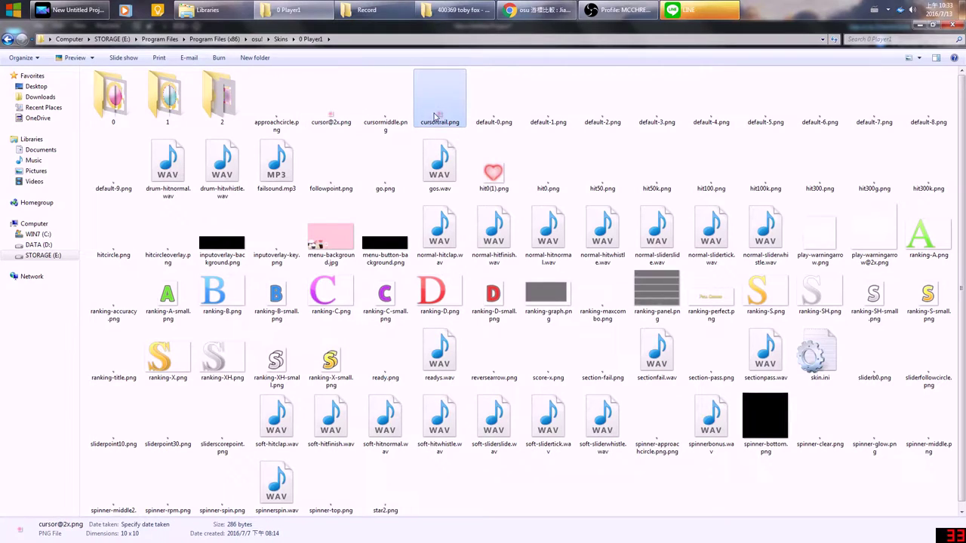
Go back to the Skins folder, reopen the _Blu skin, and select cursortrail.png.
key("BackSpace")
key("Up")
key("Up")
key("Up")
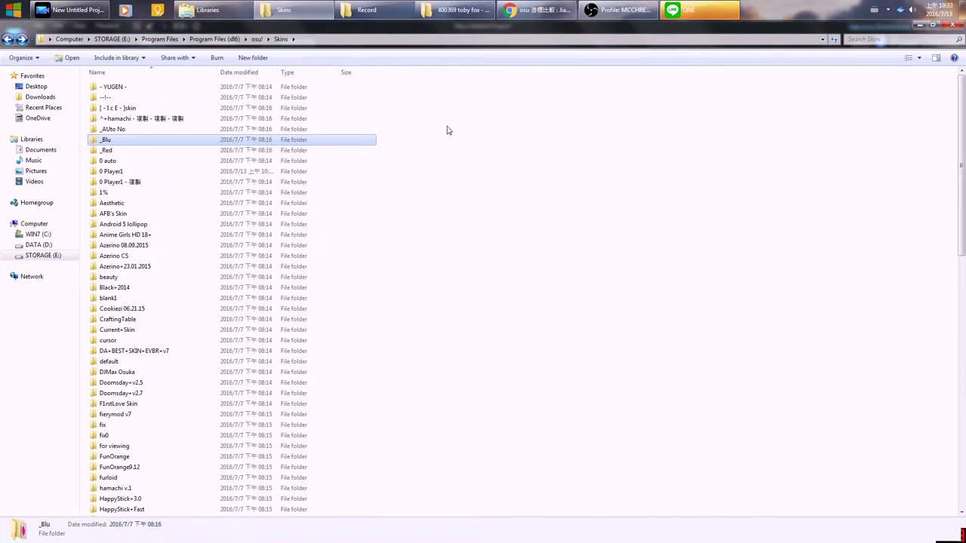
key("Return")
left_click(388, 164)
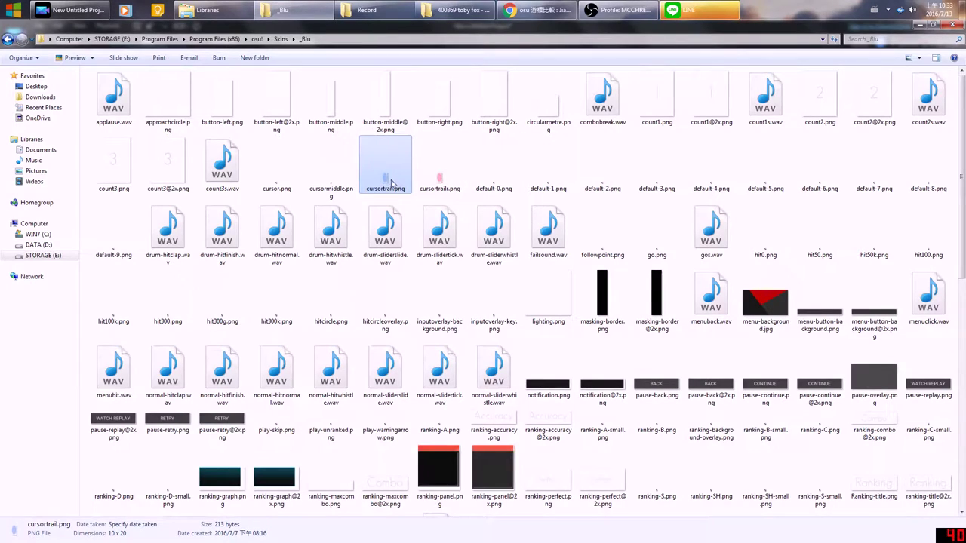
Switch to PowerDirector and preview the blue cursor trail at 00;00;34;28.
key("alt+Tab")
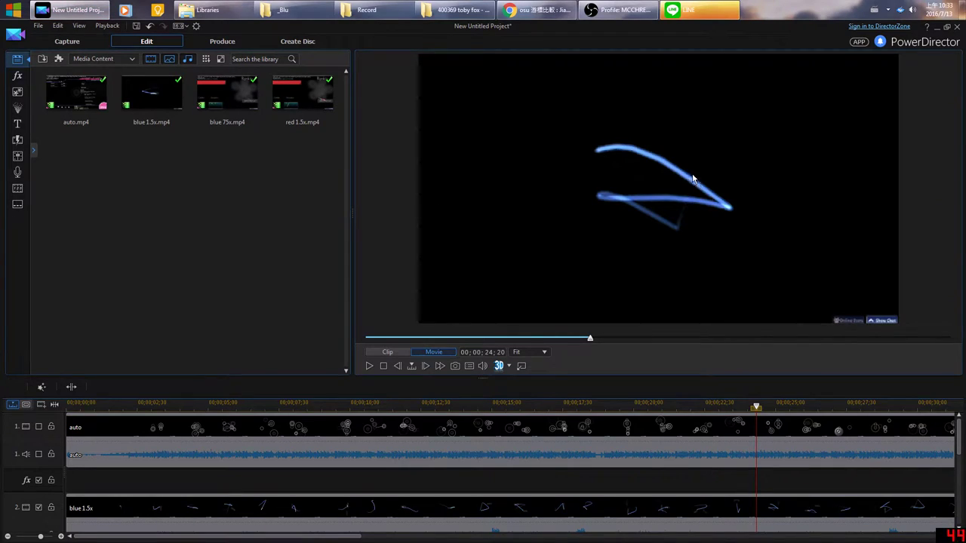
left_click_drag(590, 341, 684, 338)
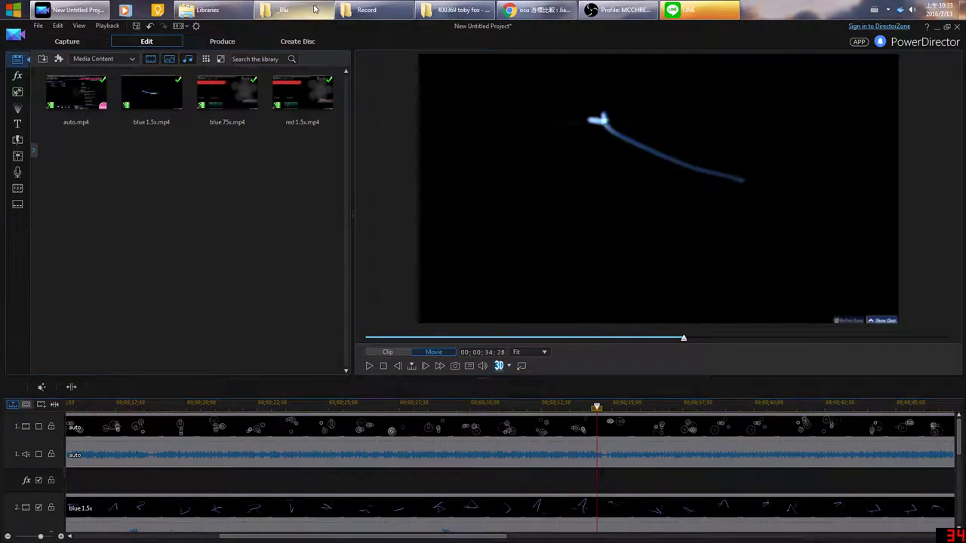
Switch back to the _Blu skin folder and examine its blank spinner, button and count images.
left_click(280, 10)
scroll(609, 319, "down", 3)
scroll(610, 320, "down", 5)
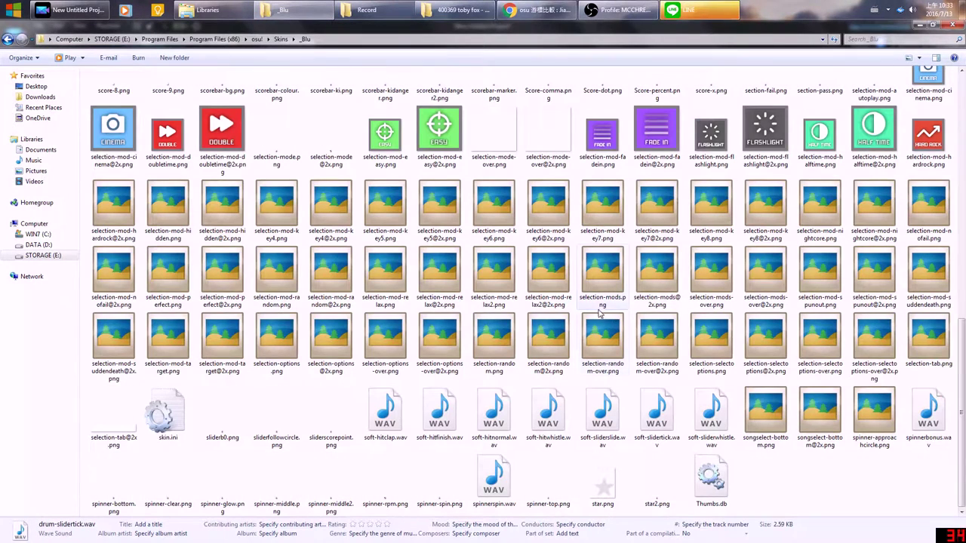
left_click(421, 453)
left_click(440, 477)
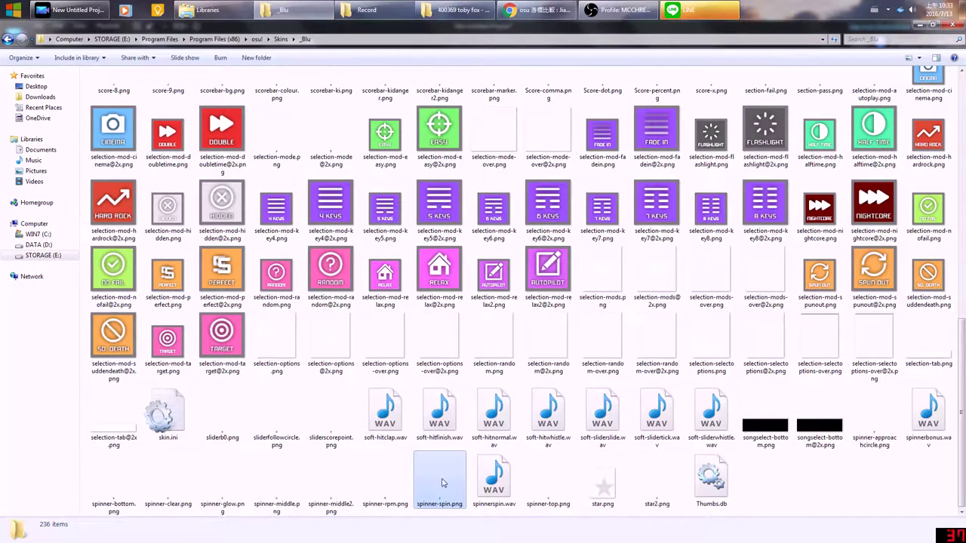
left_click(137, 471)
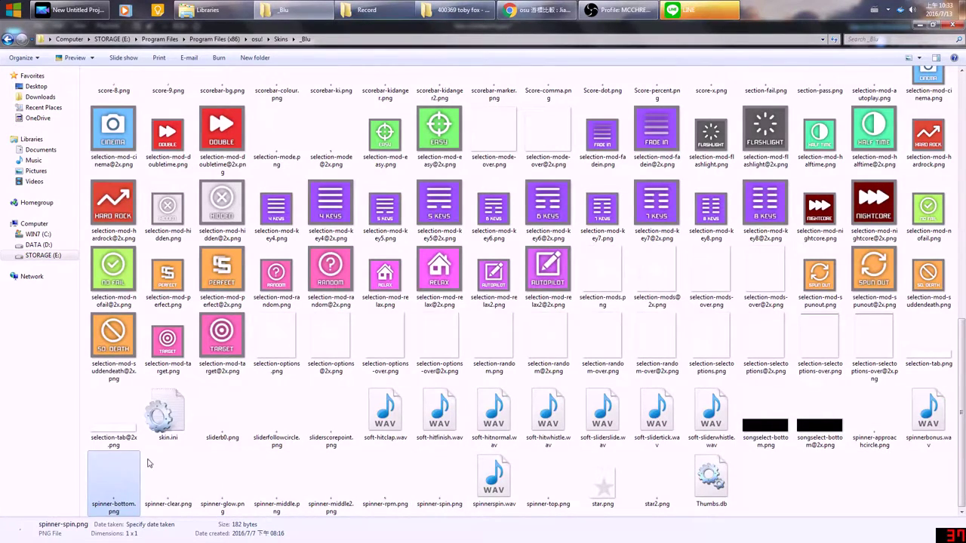
scroll(147, 459, "up", 15)
left_click(192, 122)
left_click(222, 102)
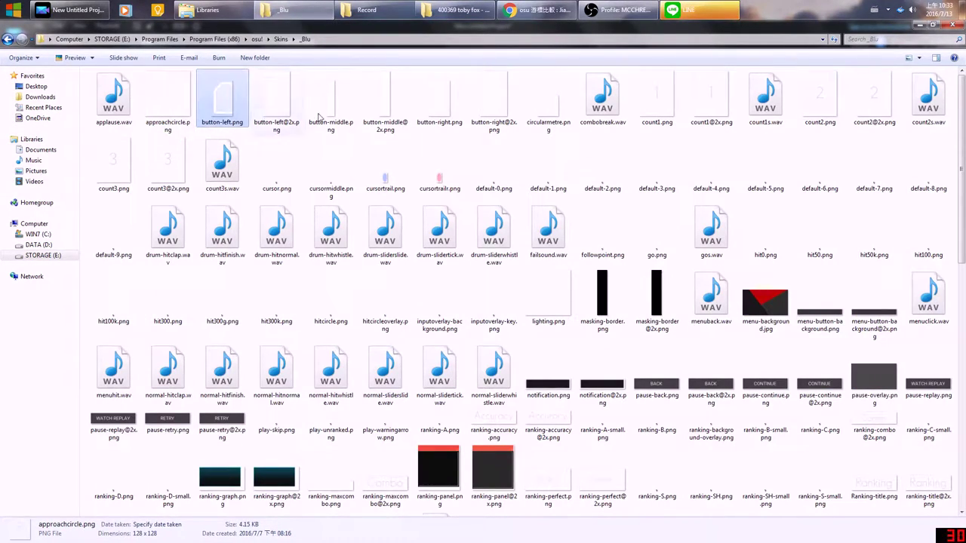
left_click(222, 162)
left_click(167, 162)
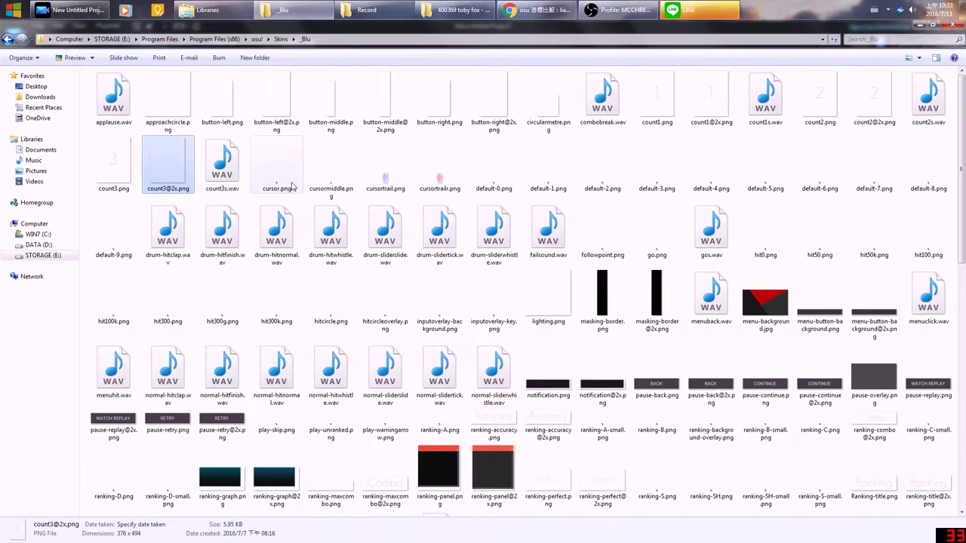
Leave the _Blu skin folder and switch to osu!, opening its options.
left_click(381, 204)
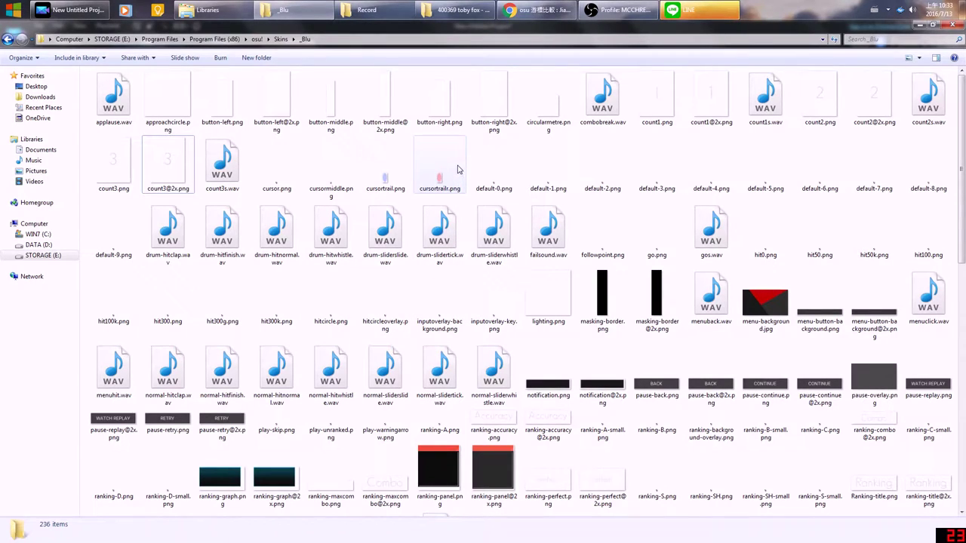
left_click_drag(407, 30, 438, 138)
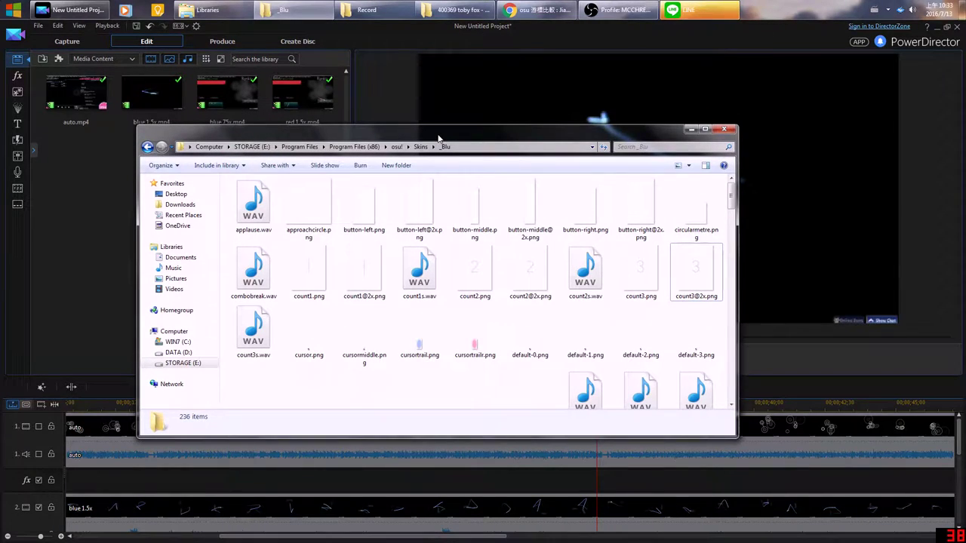
left_click(99, 190)
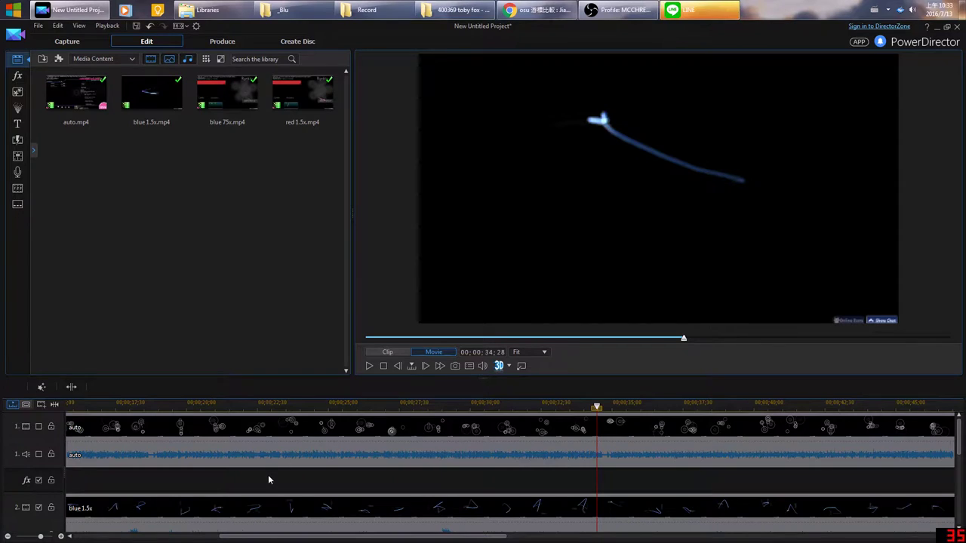
left_click(255, 108)
left_click(327, 199)
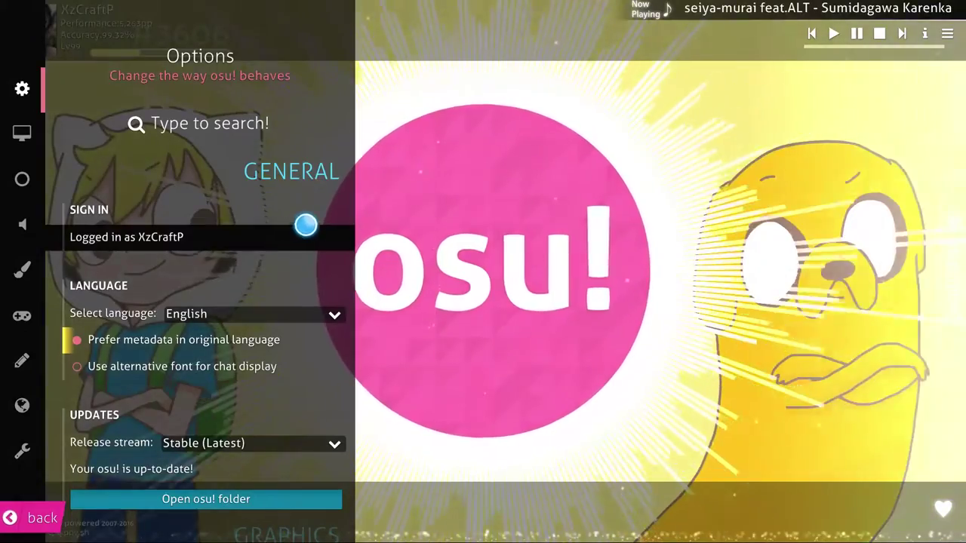
Examine the frame limiter choices in the renderer settings, keeping Unlimited (gameplay).
left_click_drag(308, 257, 287, 126)
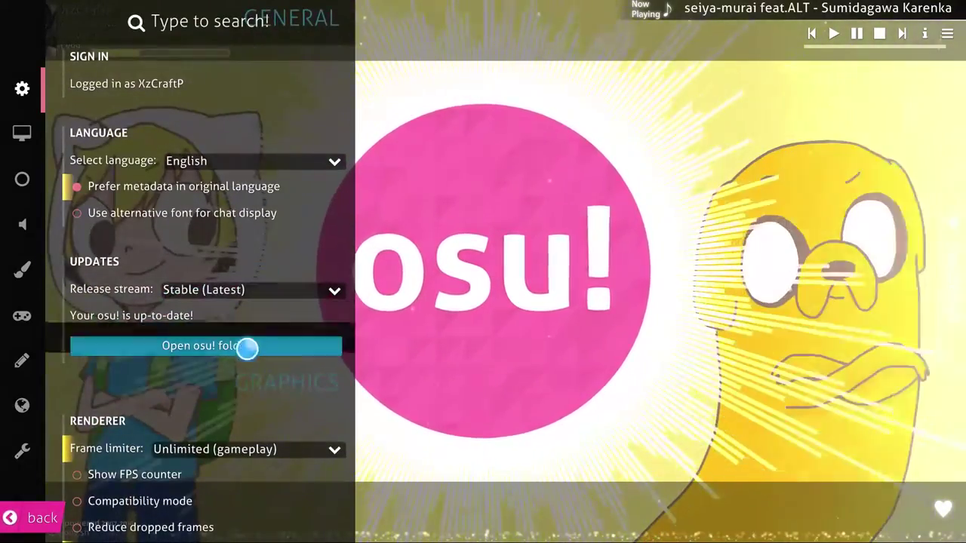
left_click_drag(233, 377, 241, 149)
left_click(229, 208)
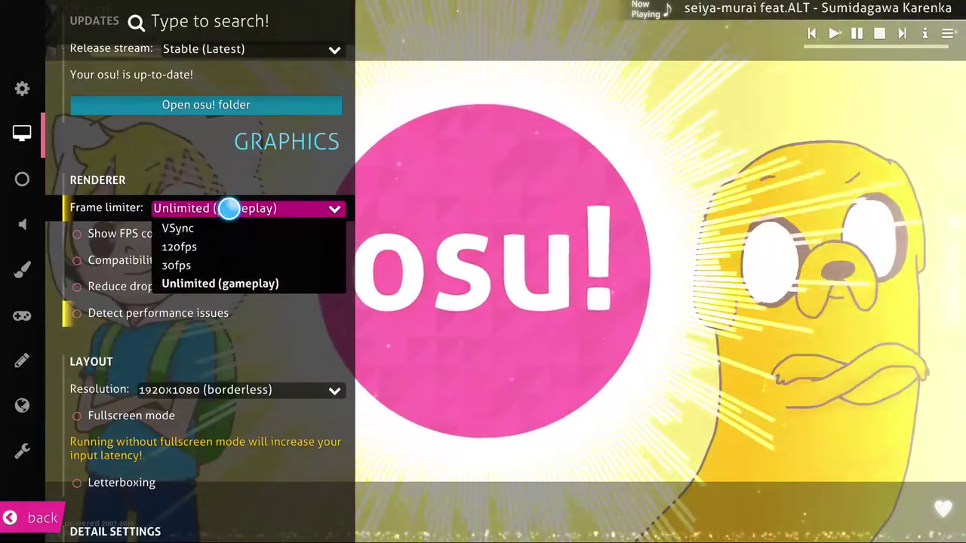
left_click(252, 188)
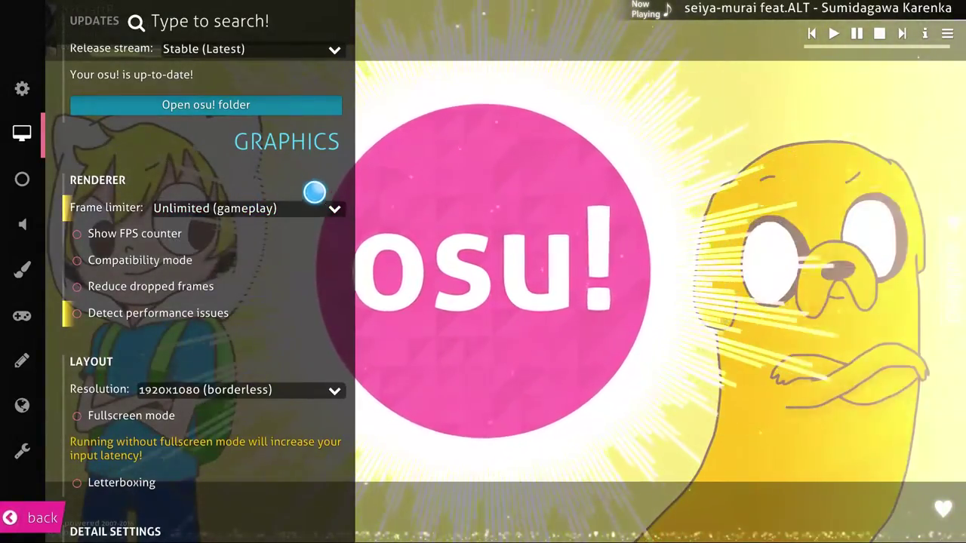
left_click(204, 214)
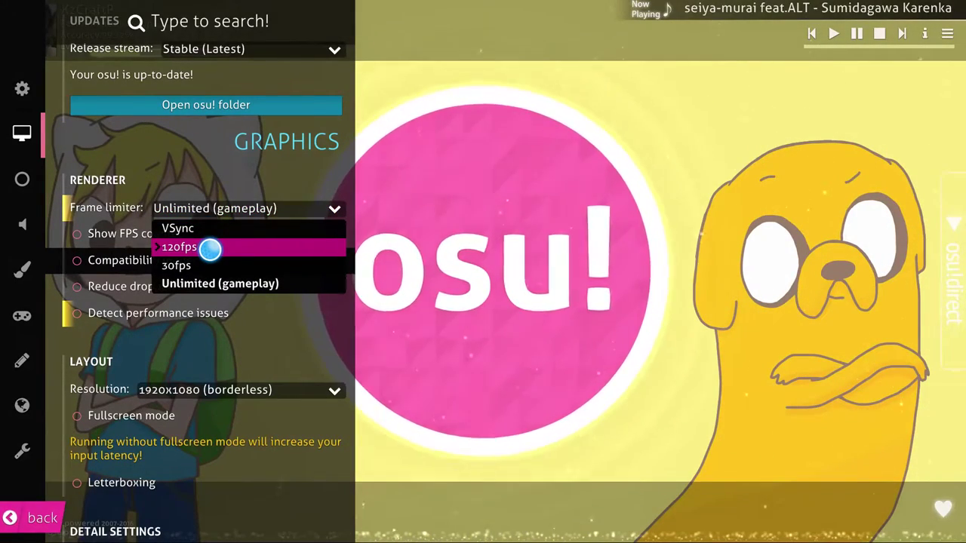
left_click(235, 155)
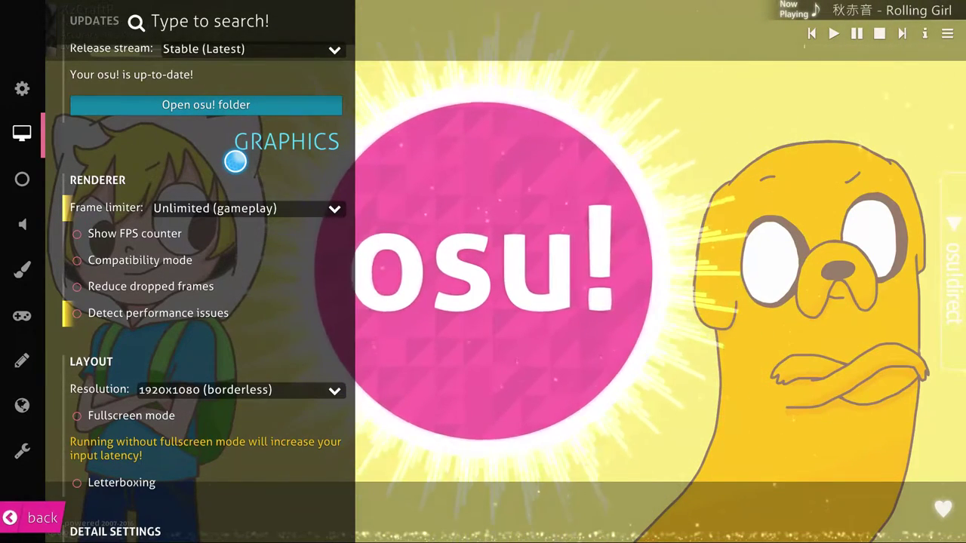
left_click(231, 209)
left_click(248, 192)
scroll(244, 181, "down", 1)
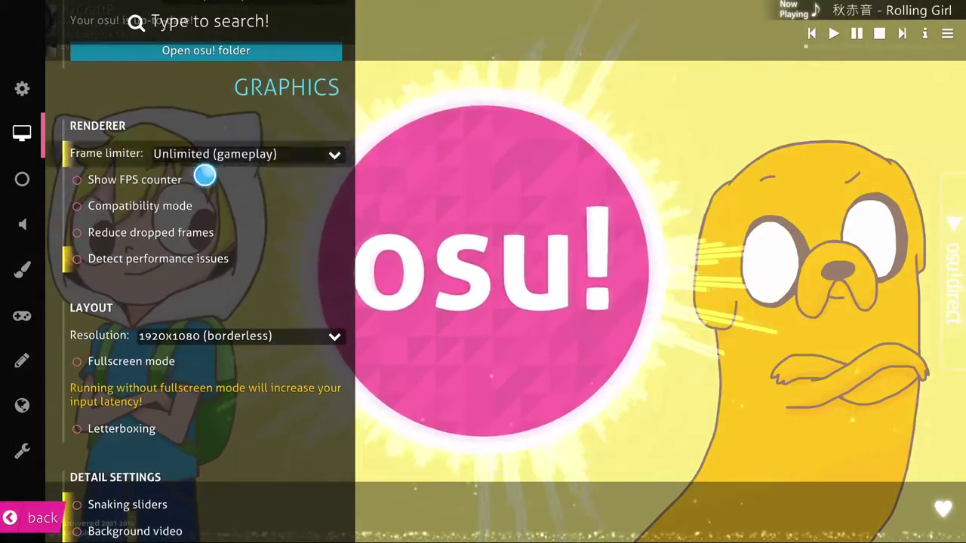
Go back to the update settings and examine the release stream choices, keeping Stable (Latest).
scroll(181, 287, "up", 8)
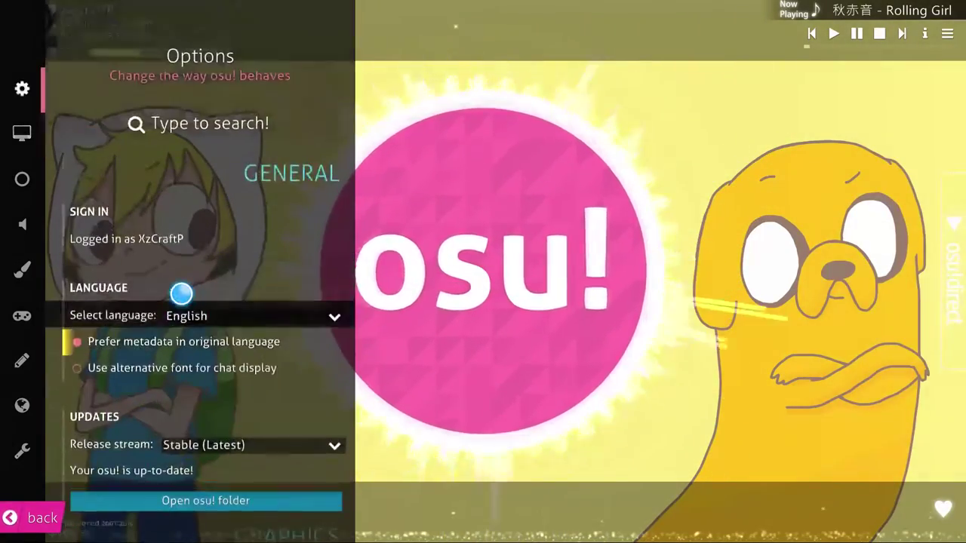
scroll(204, 264, "down", 1)
scroll(220, 286, "down", 2)
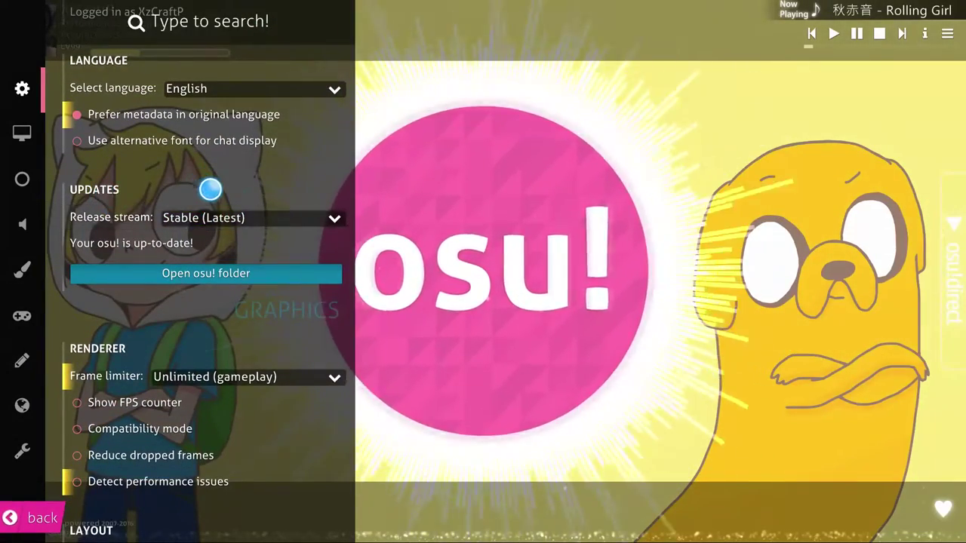
left_click(304, 214)
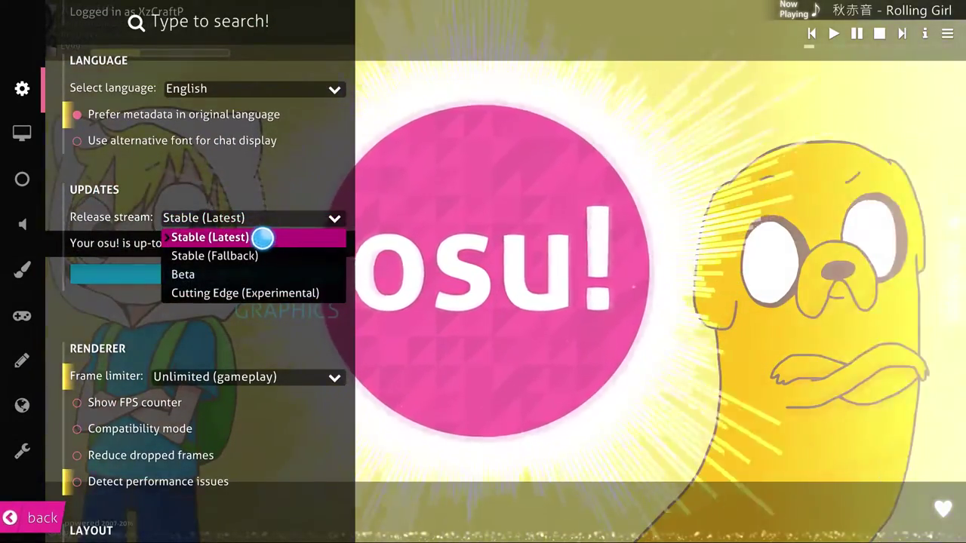
left_click(263, 238)
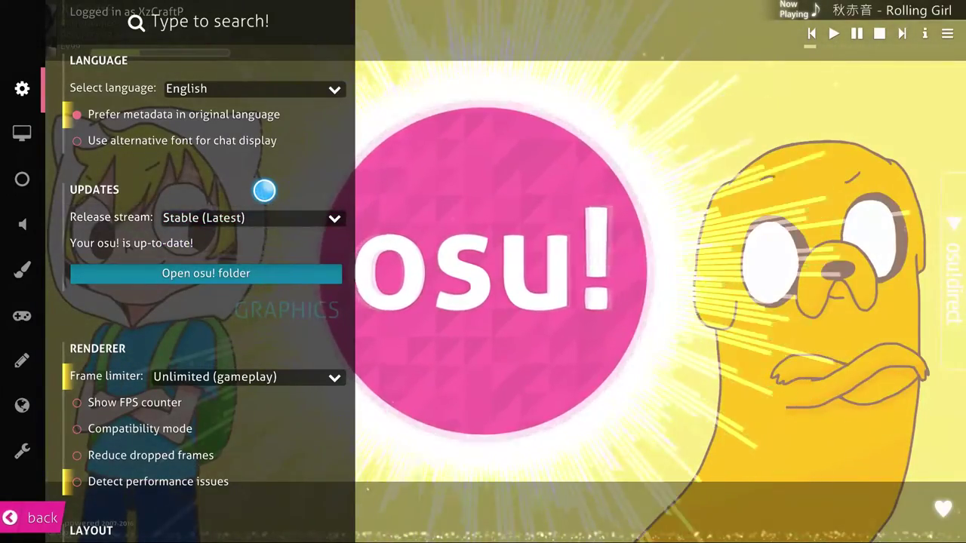
left_click(255, 219)
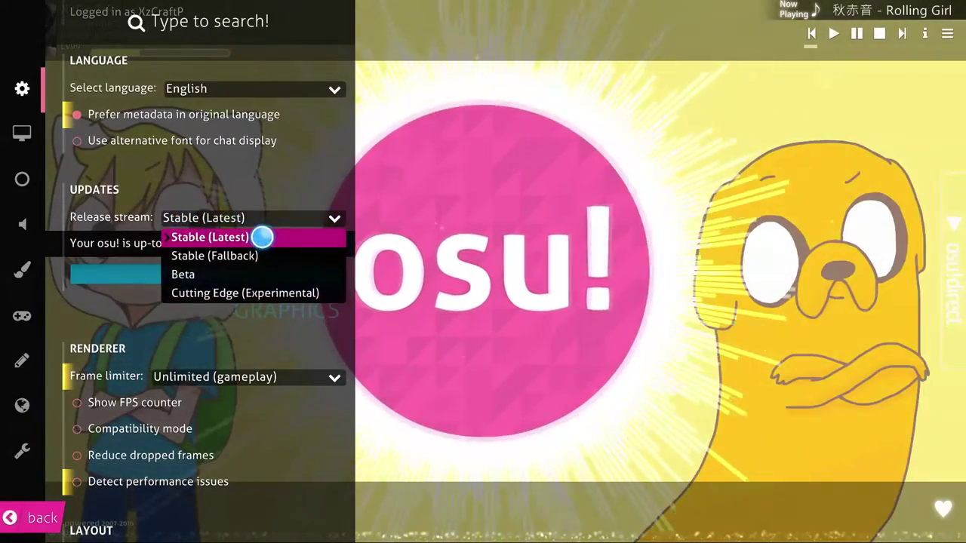
left_click(261, 237)
left_click(249, 220)
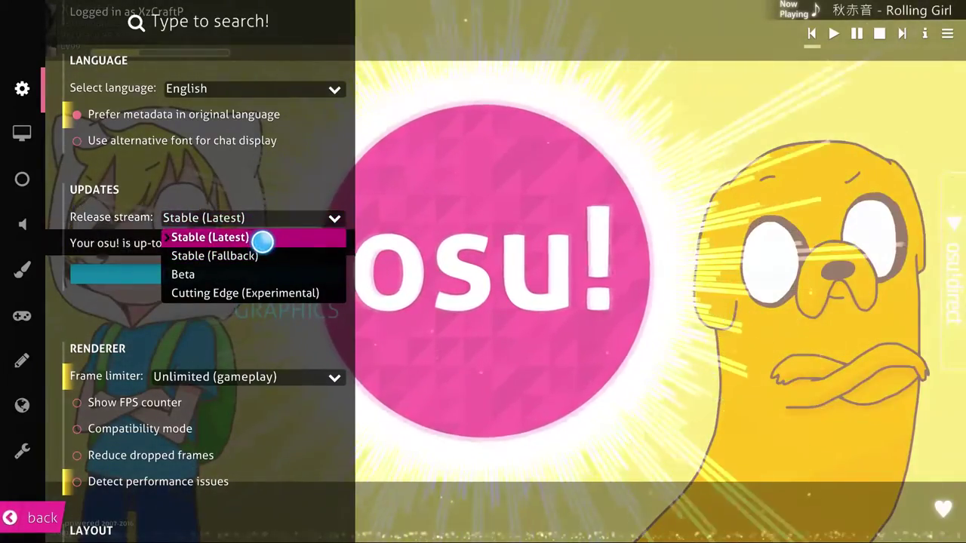
left_click(284, 217)
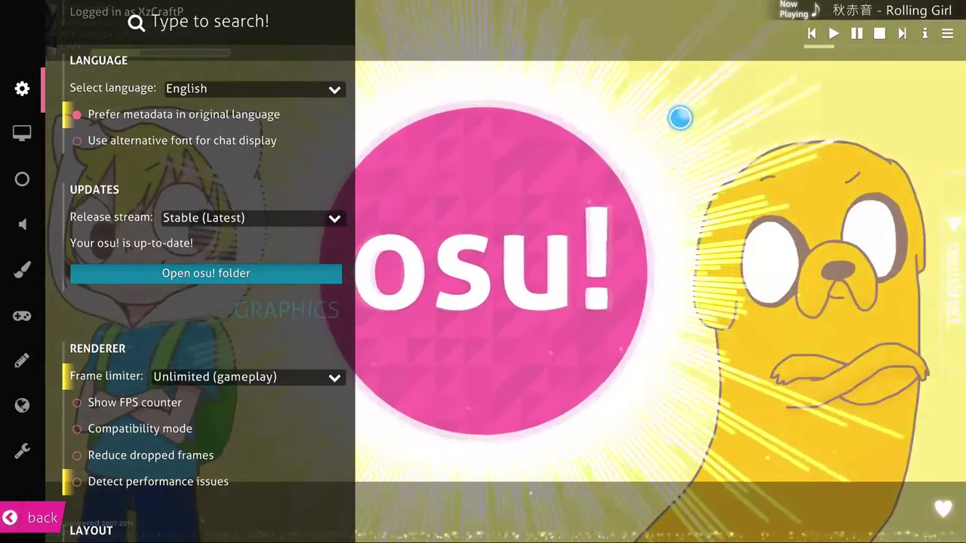
left_click(252, 220)
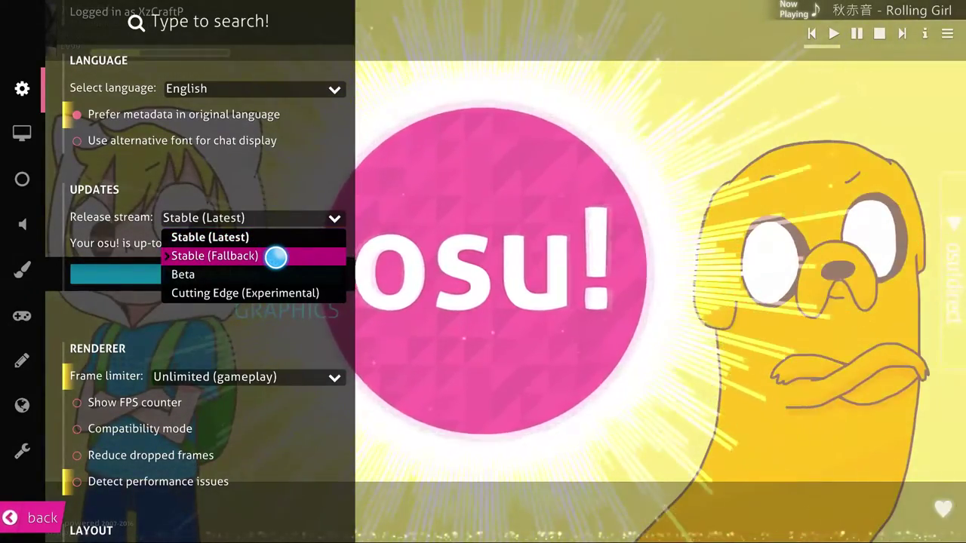
left_click(279, 216)
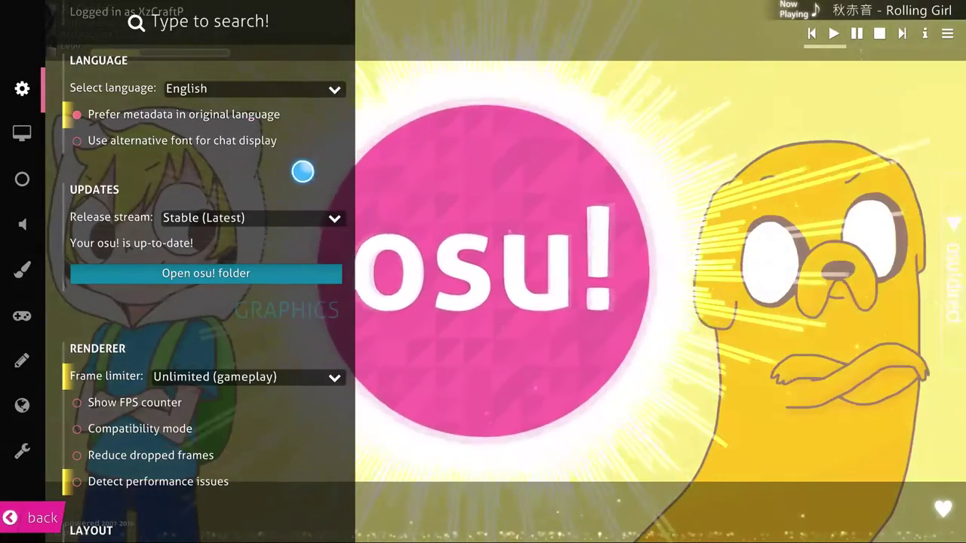
Review the layout, detail, main menu and song select graphics settings, continuing to the general gameplay settings.
scroll(292, 181, "down", 2)
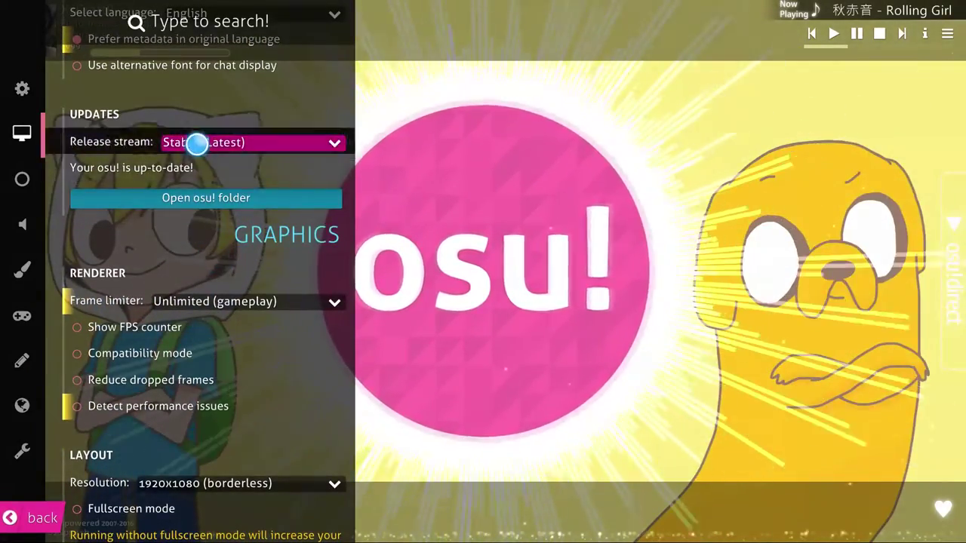
scroll(191, 218, "down", 1)
scroll(204, 280, "down", 4)
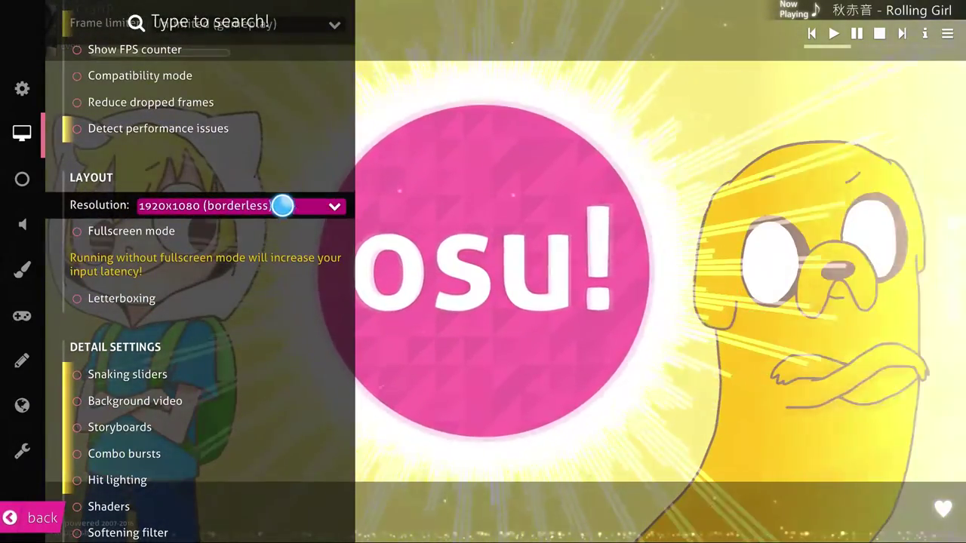
scroll(273, 240, "down", 3)
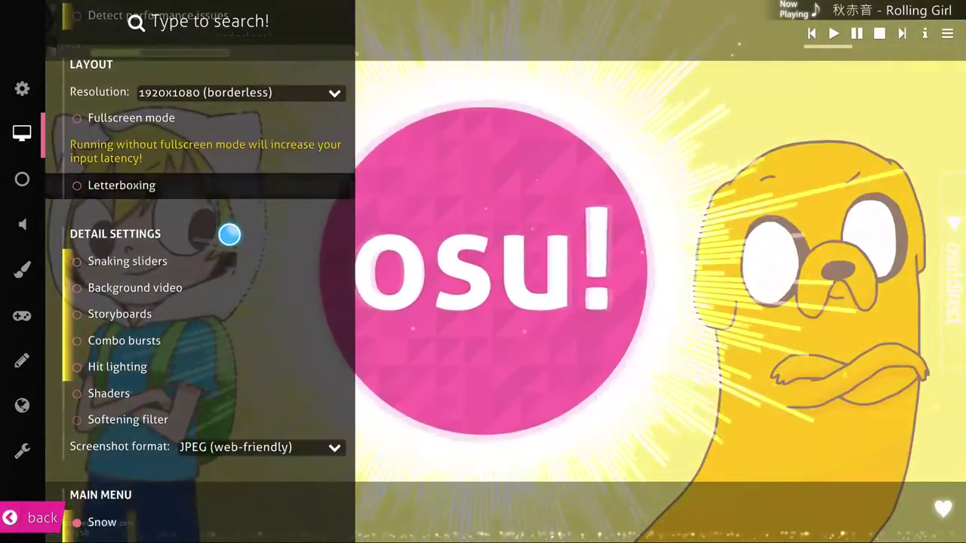
scroll(229, 234, "down", 3)
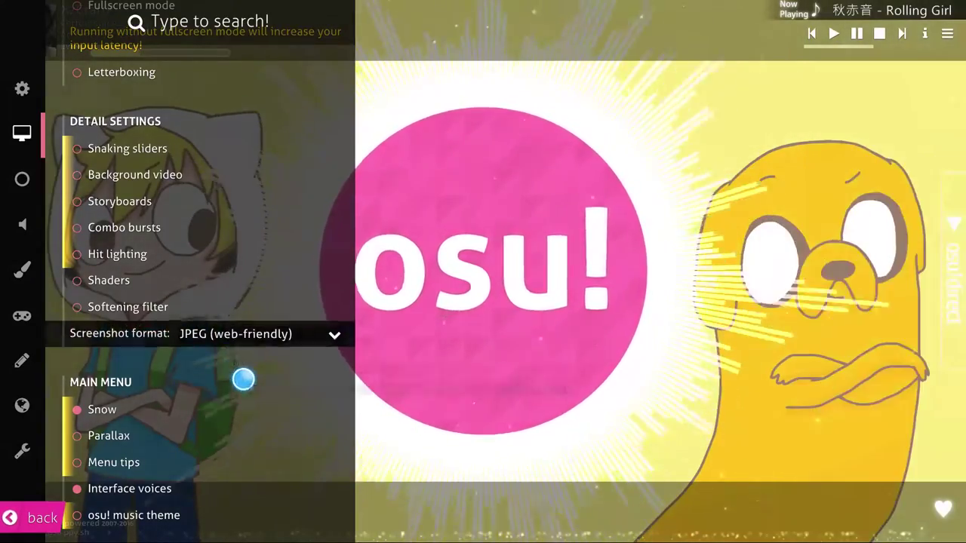
scroll(257, 354, "down", 1)
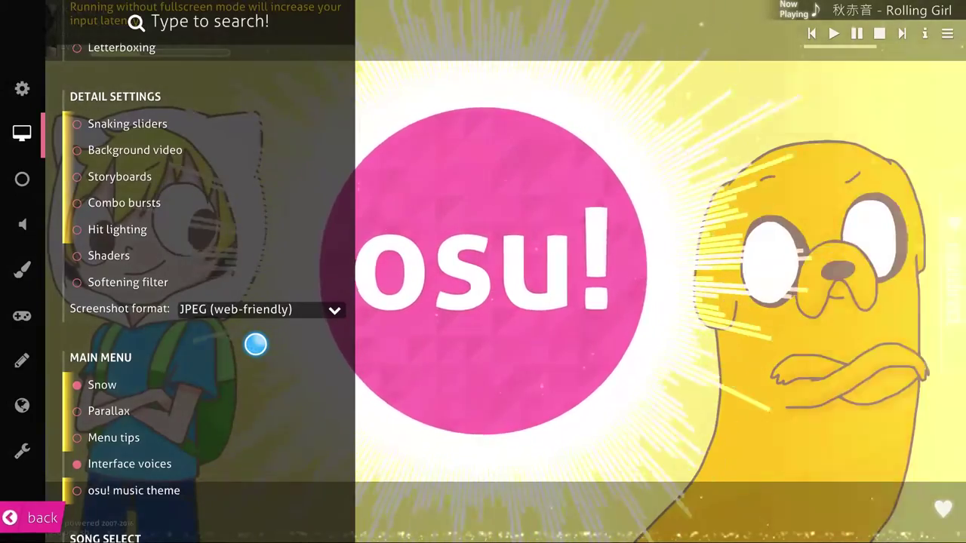
scroll(255, 344, "down", 5)
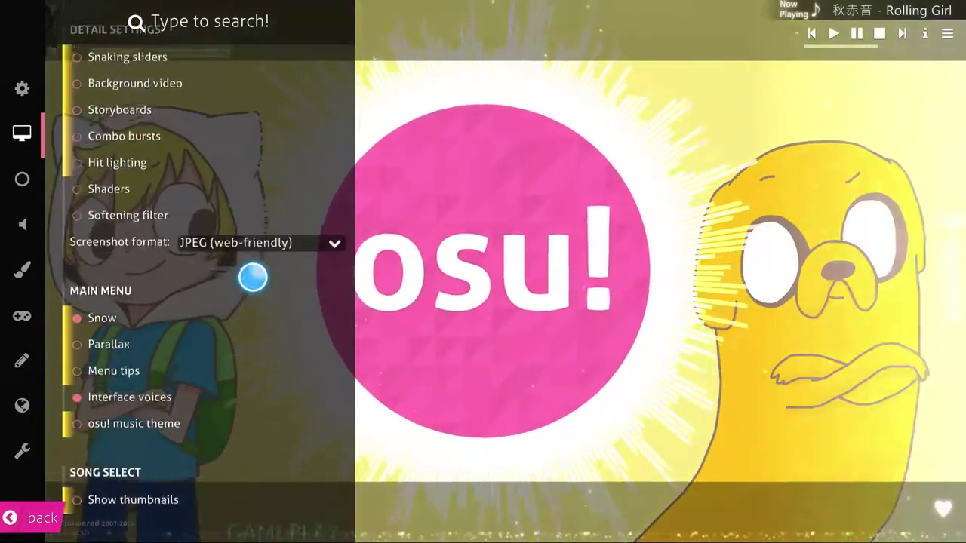
scroll(229, 390, "down", 6)
scroll(193, 208, "down", 4)
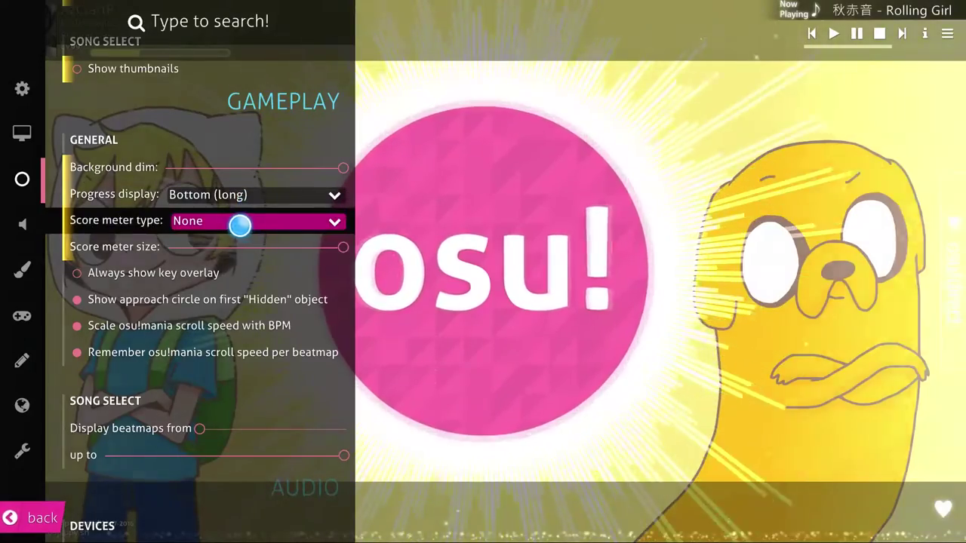
Examine the audio settings, including the master, music and effect volumes.
scroll(221, 379, "down", 5)
scroll(178, 309, "down", 2)
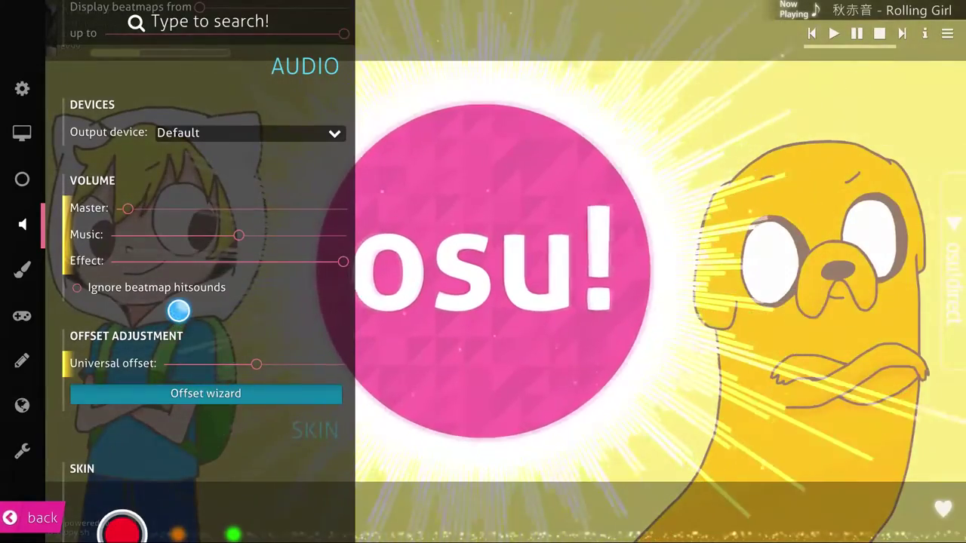
scroll(178, 315, "up", 1)
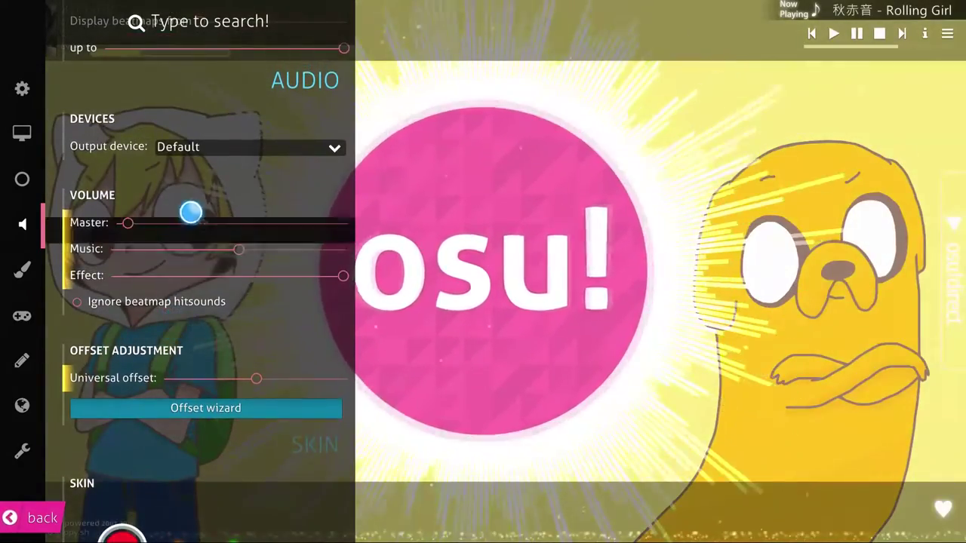
scroll(190, 215, "up", 4)
scroll(244, 244, "down", 2)
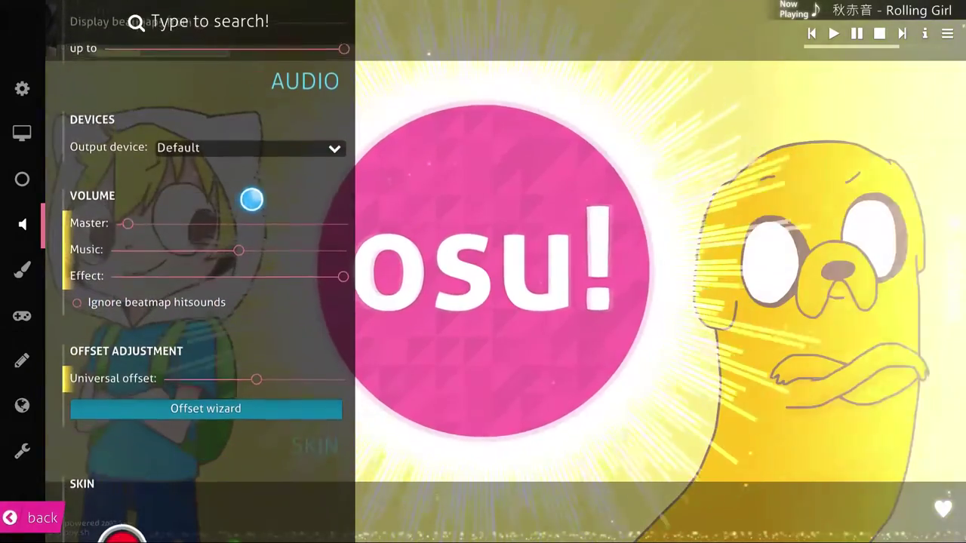
mouse_move(131, 221)
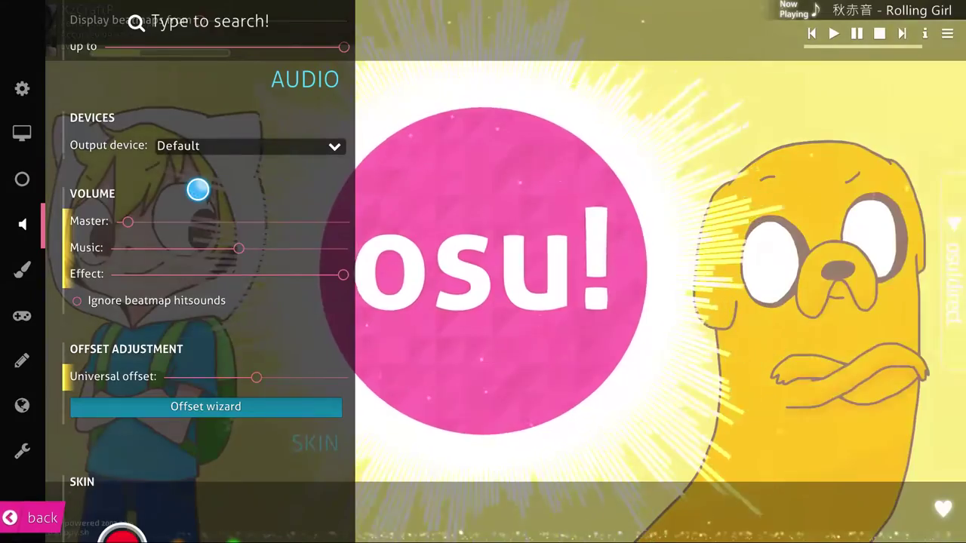
Set the current skin to _Blu in the skin settings.
scroll(192, 176, "down", 1)
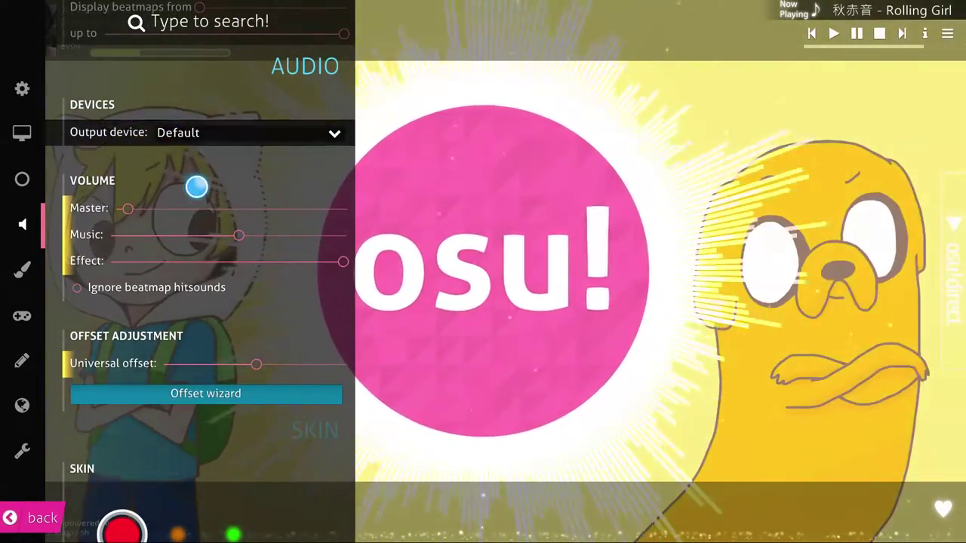
scroll(196, 183, "down", 2)
scroll(205, 242, "down", 5)
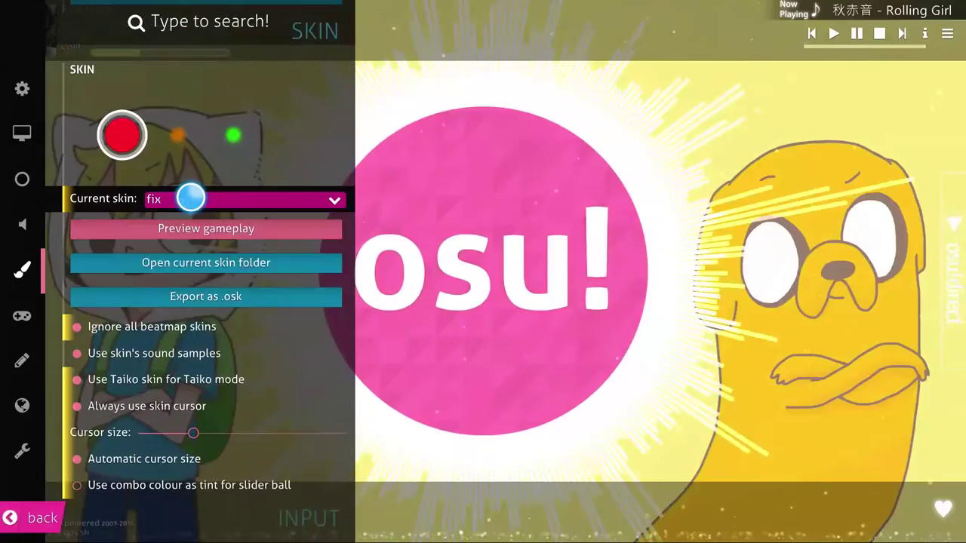
left_click(190, 198)
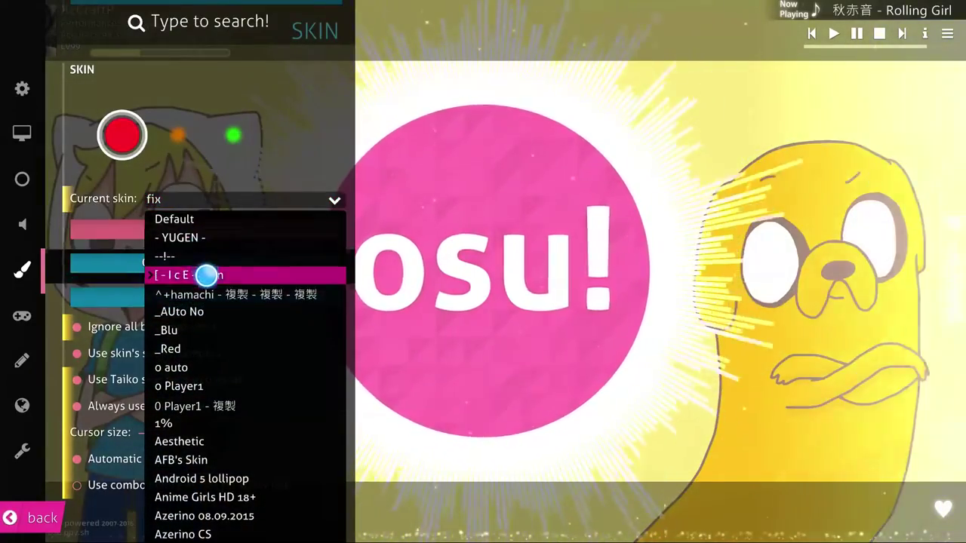
scroll(224, 330, "down", 2)
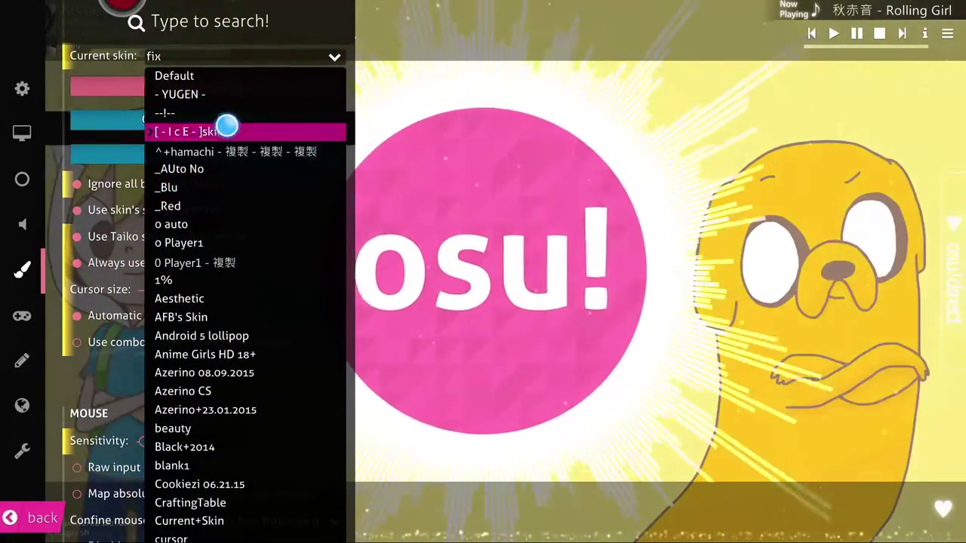
left_click(213, 185)
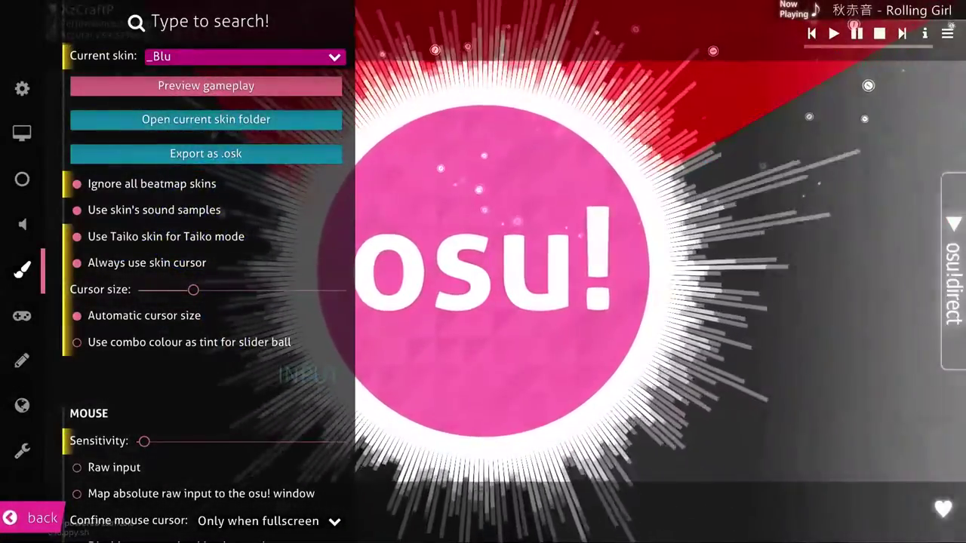
Switch the current skin to o Player1 and set it back to _Blu.
left_click(177, 56)
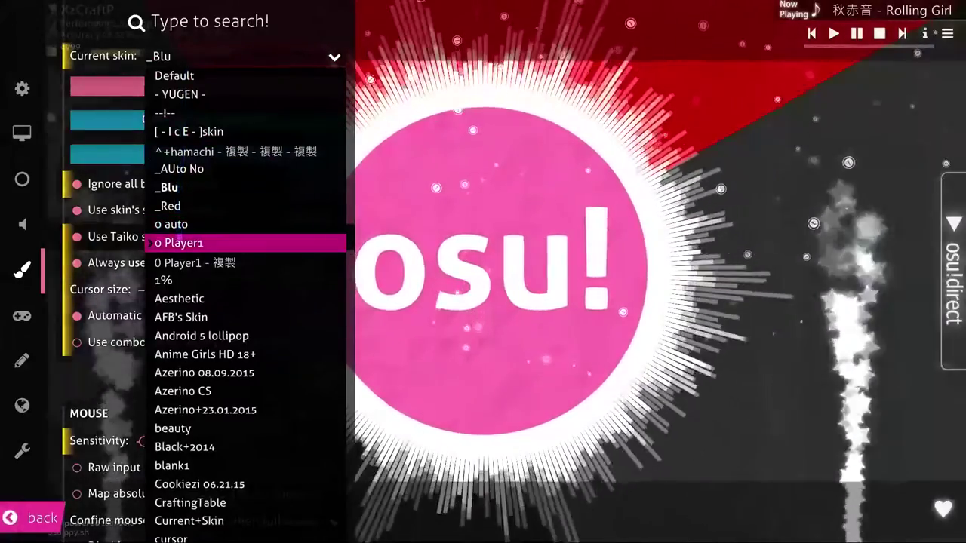
left_click(179, 242)
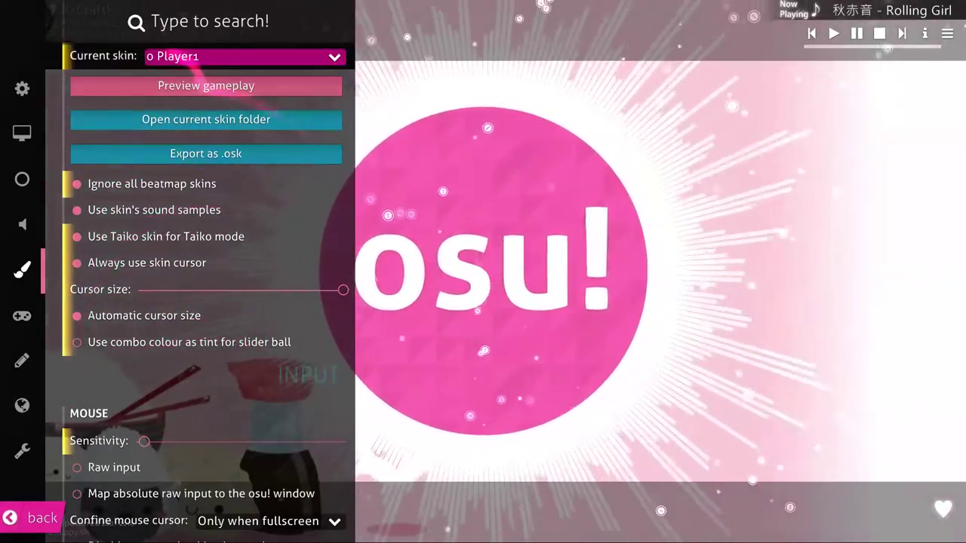
left_click(185, 56)
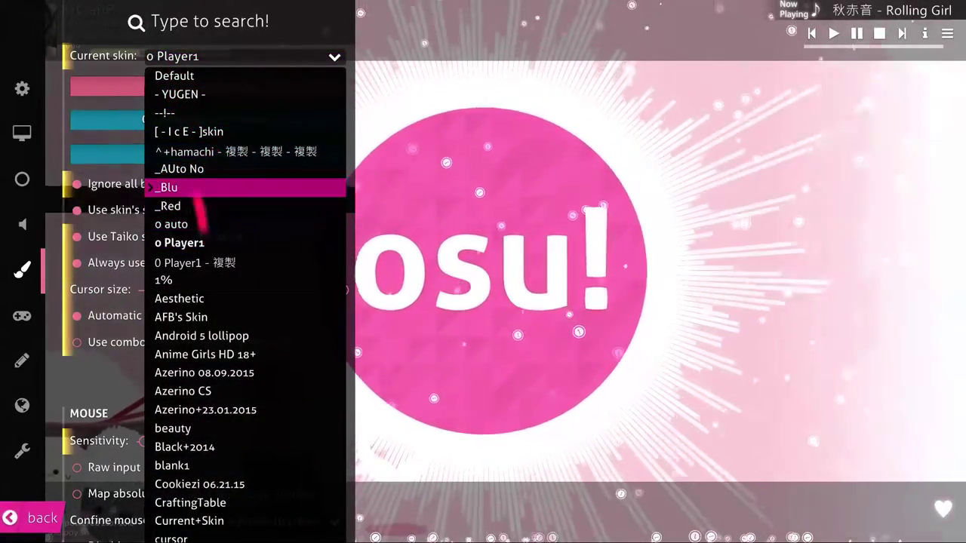
left_click(197, 190)
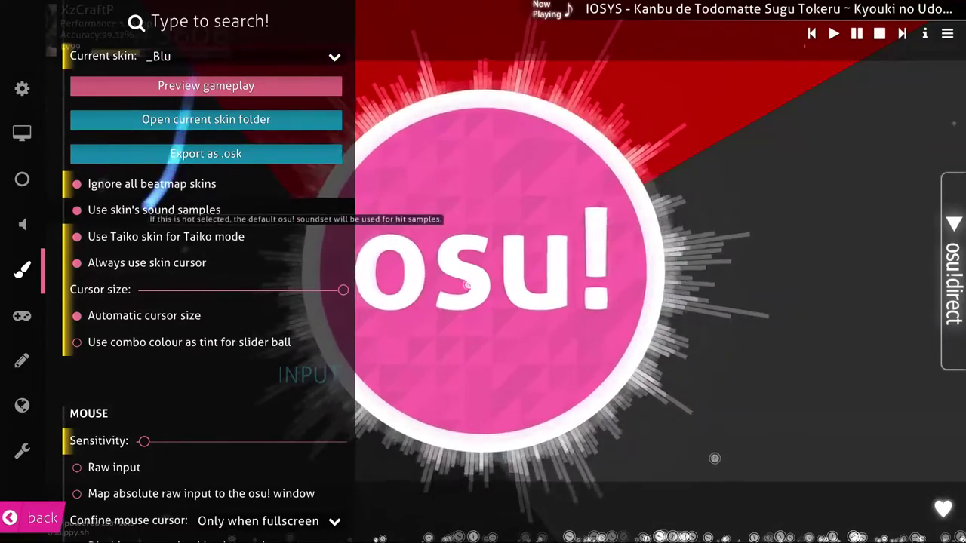
Try cursor sizes of 1.01x, 2x and 0.7x, and leave the cursor size at 1.5x.
left_click(194, 292)
left_click_drag(184, 293, 207, 291)
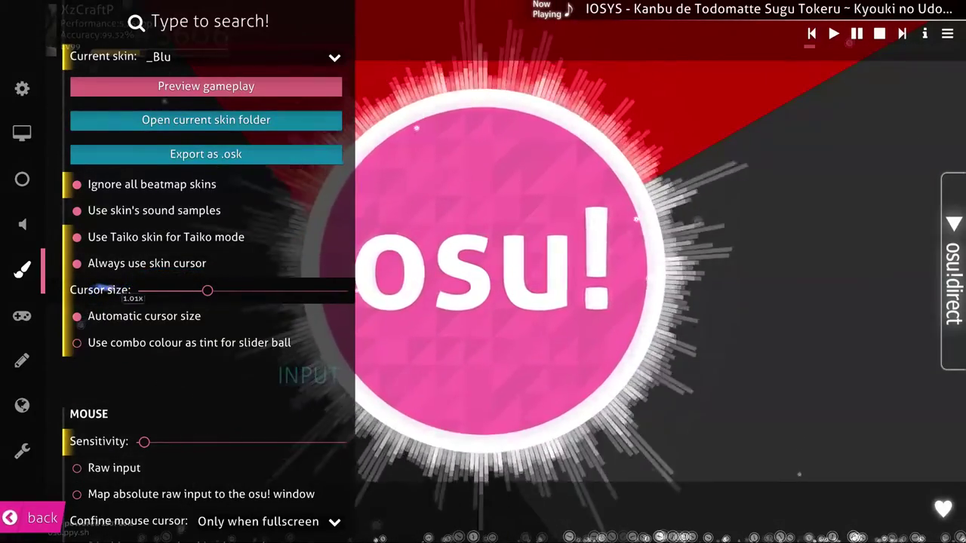
left_click_drag(208, 290, 344, 291)
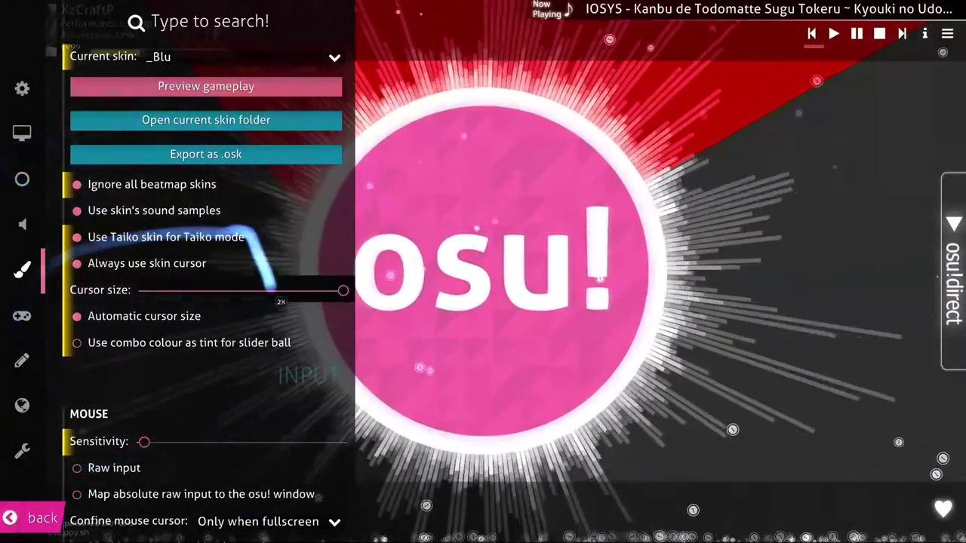
mouse_move(271, 291)
left_mouse_down()
mouse_move(259, 290)
mouse_move(276, 289)
left_mouse_up()
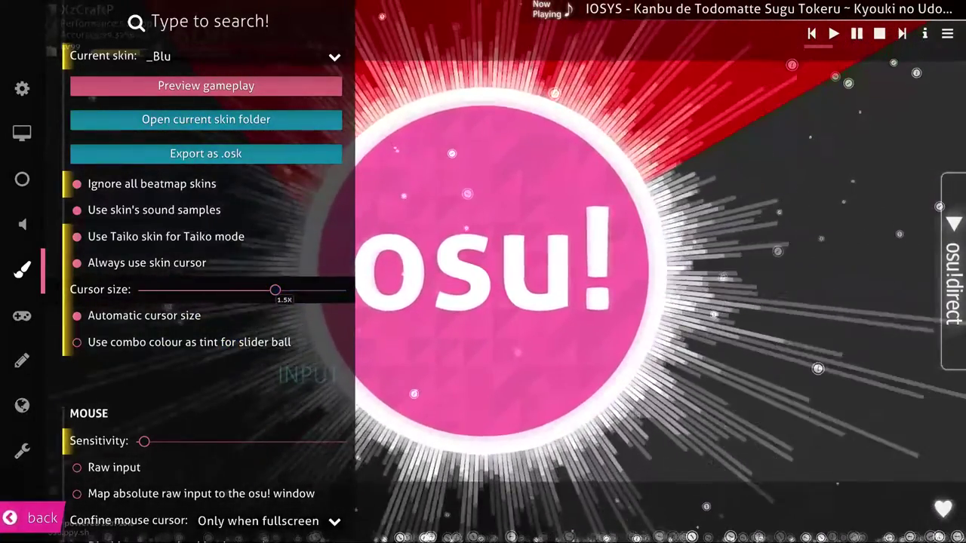
left_click_drag(276, 290, 168, 289)
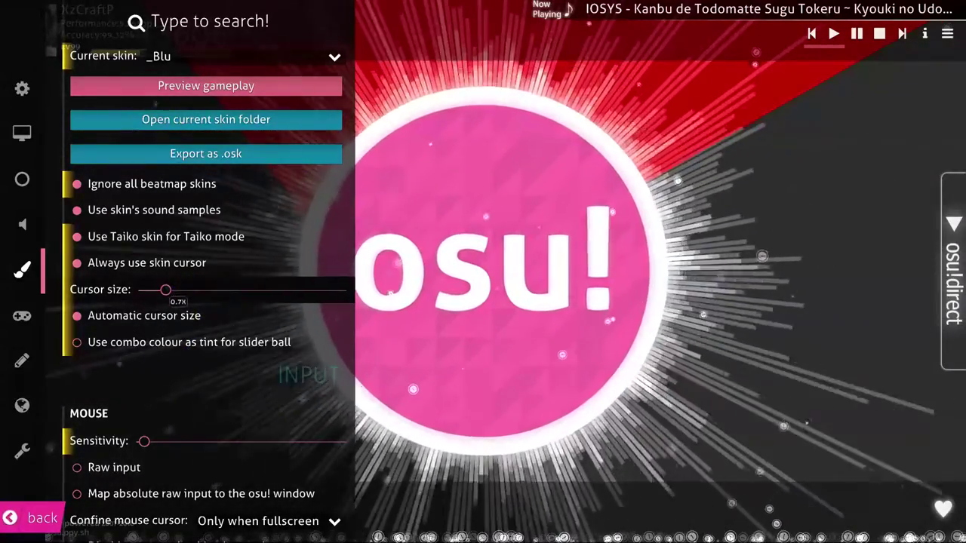
left_click_drag(165, 289, 262, 290)
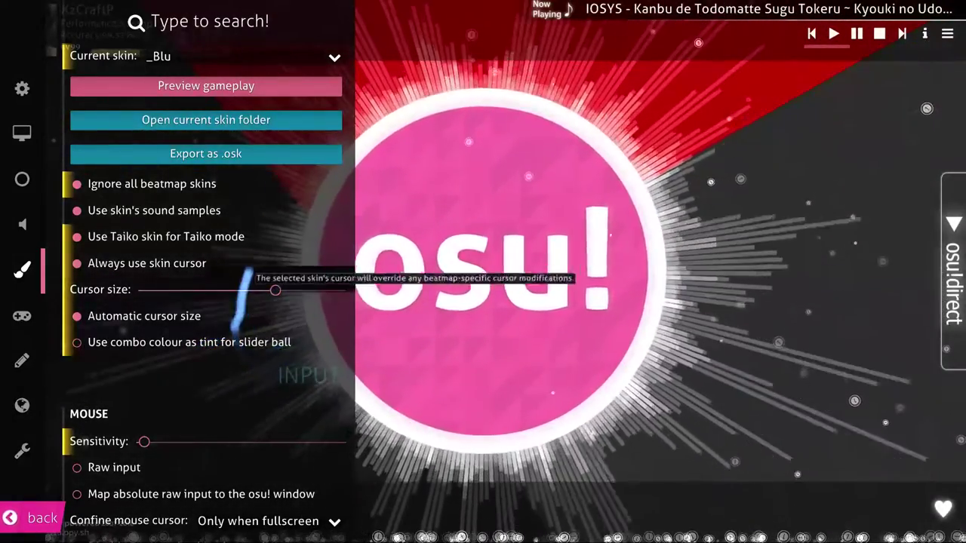
Skim the settings below the skin section, including the online notification and integration options.
scroll(249, 271, "down", 15)
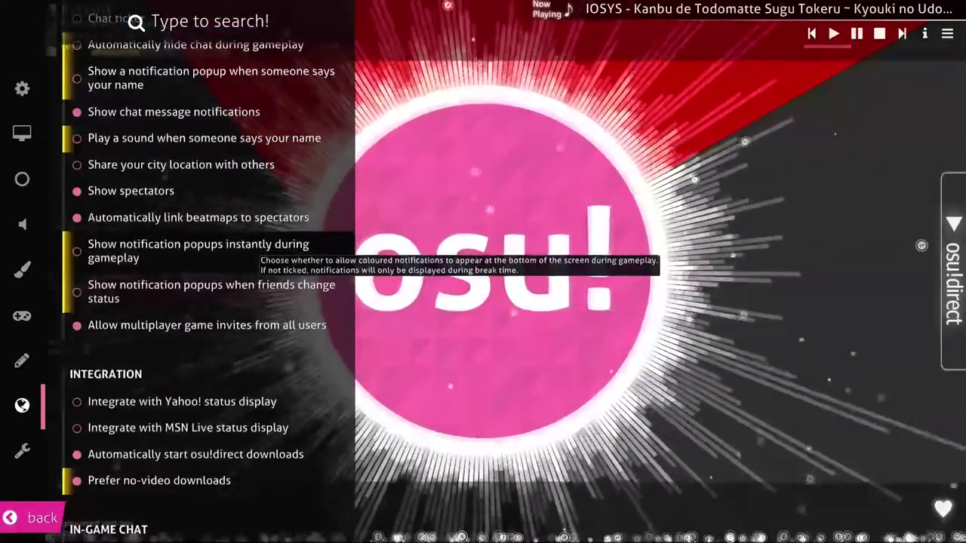
scroll(261, 257, "down", 5)
scroll(279, 295, "up", 15)
scroll(268, 311, "up", 3)
Open song selection and choose the ASGORE difficulty Song That Might Play When You Fight Sans.
key("p")
key("p")
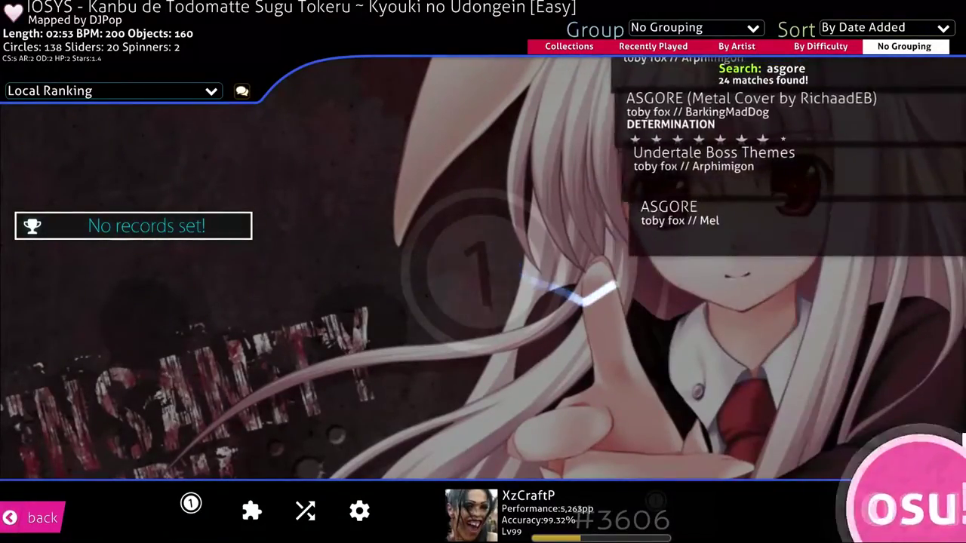
key("Down")
key("Down")
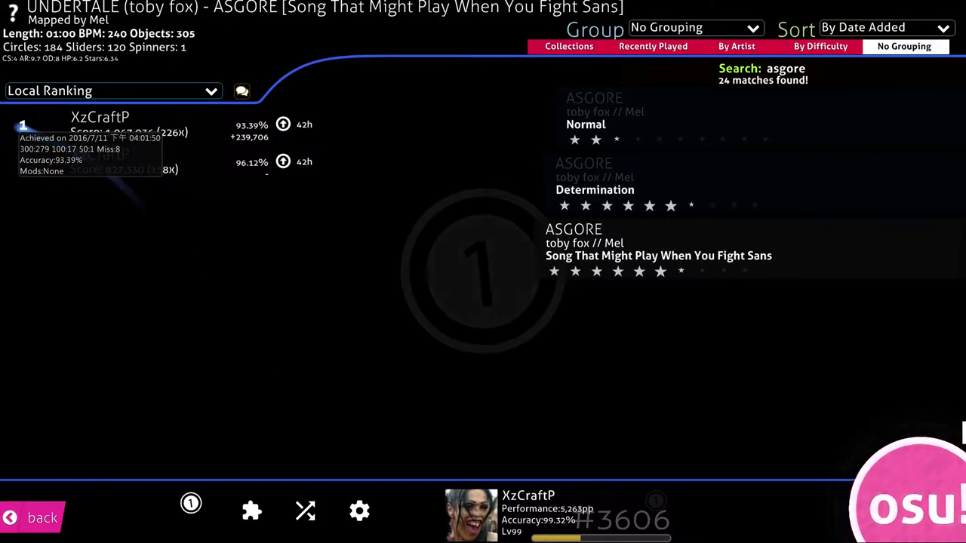
Open the highest local score and watch its replay, bringing up the visual settings.
left_click(23, 126)
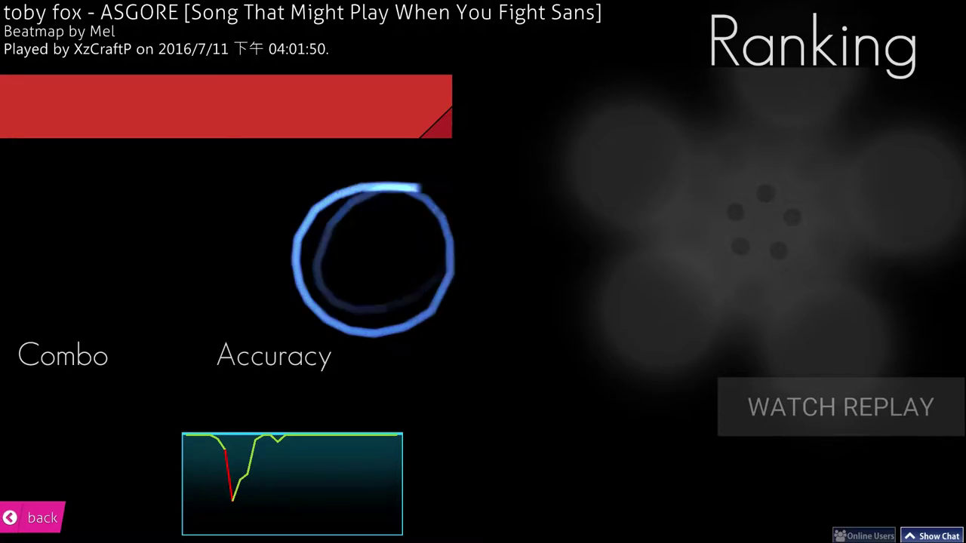
left_click(750, 406)
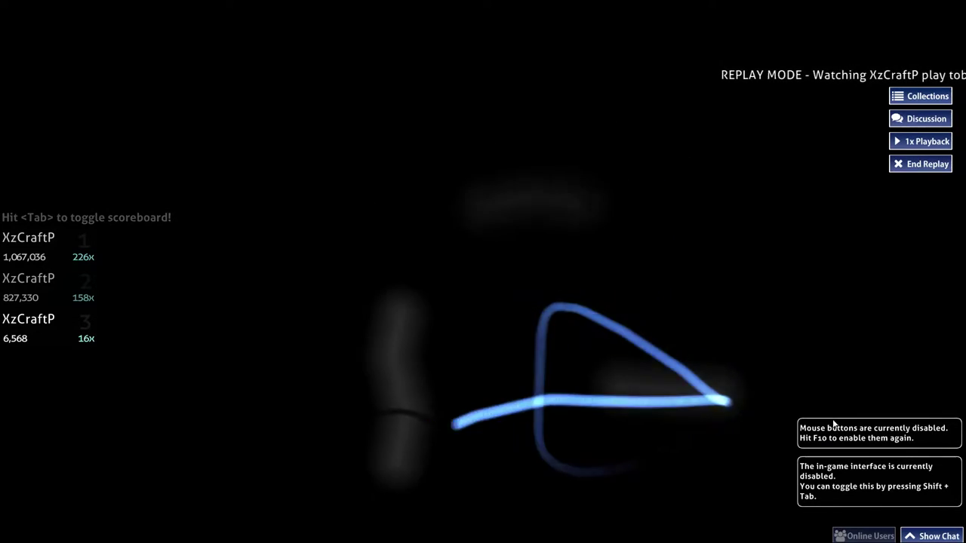
mouse_move(839, 472)
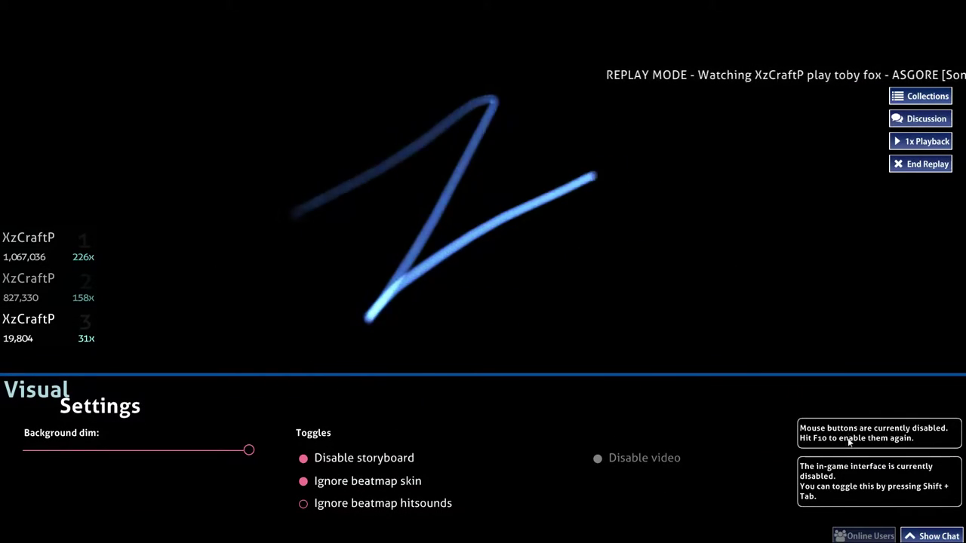
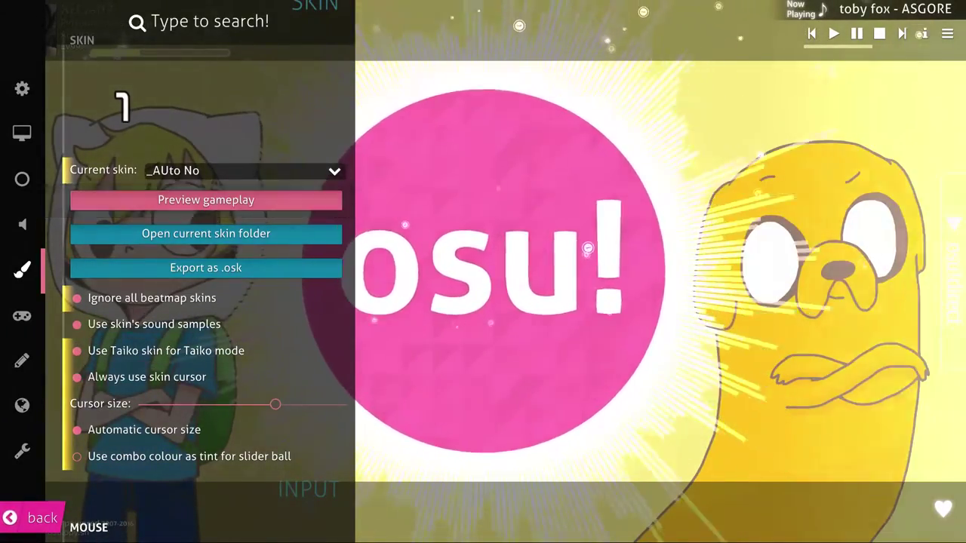
Enter song selection, open the second local score of the ASGORE difficulty and return to the song list.
key("Return")
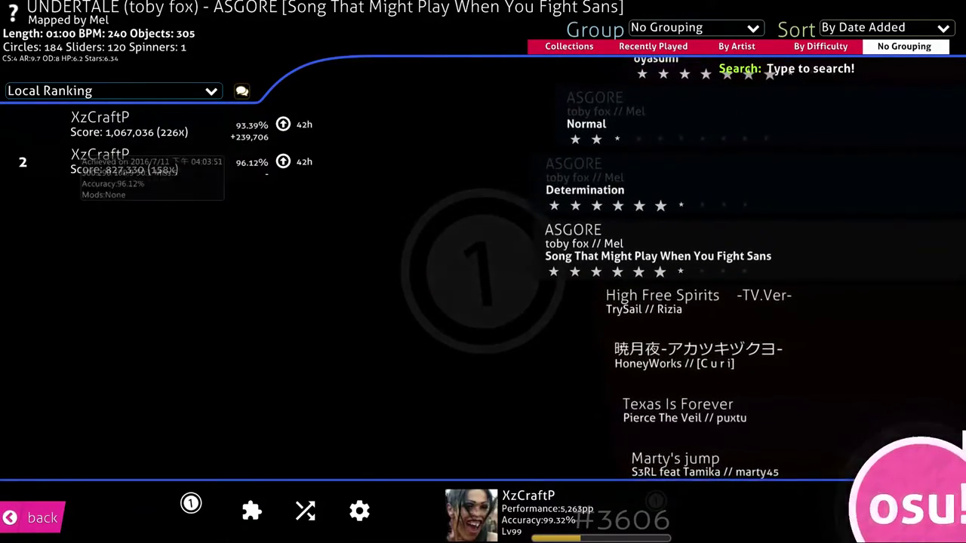
left_click(124, 162)
key("Escape")
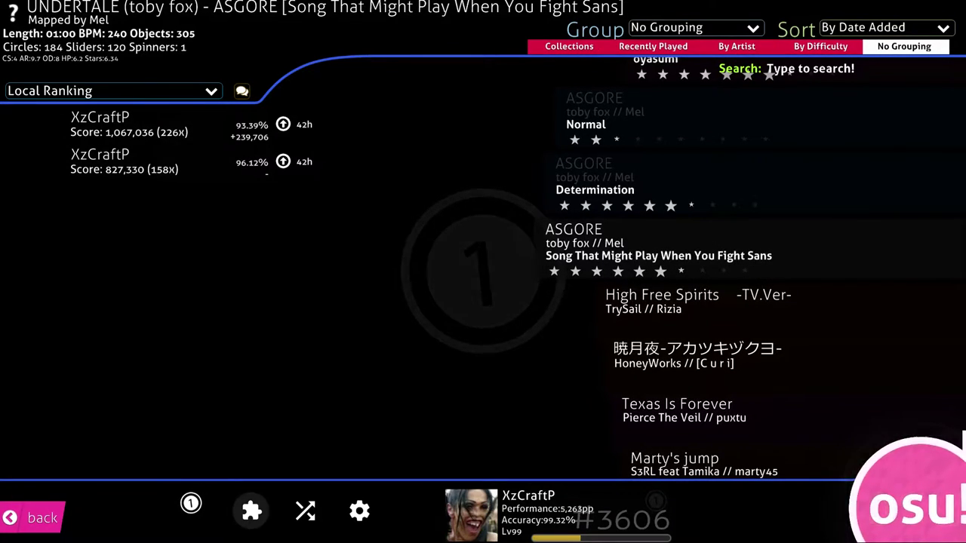
Switch the Hidden mod on and off in the mod selection and close it.
left_click(251, 511)
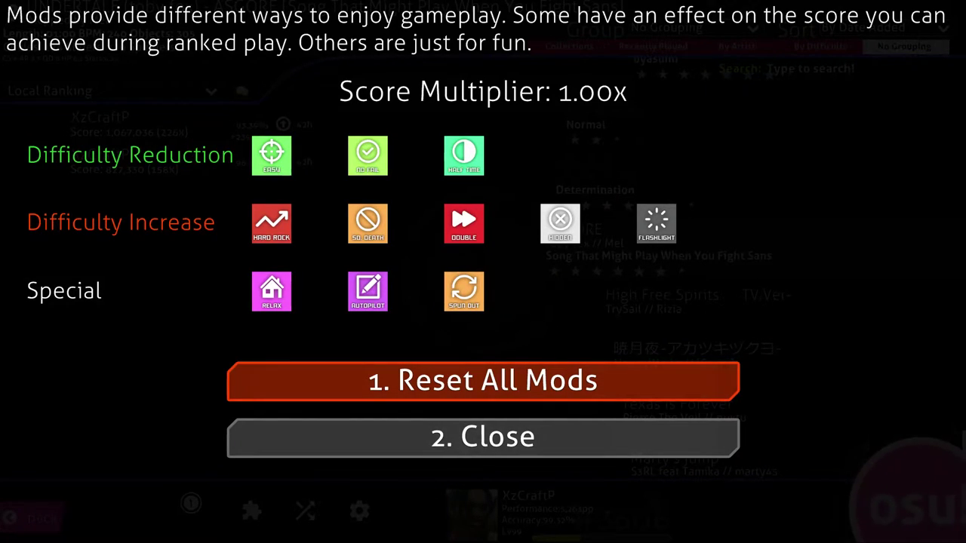
key("f")
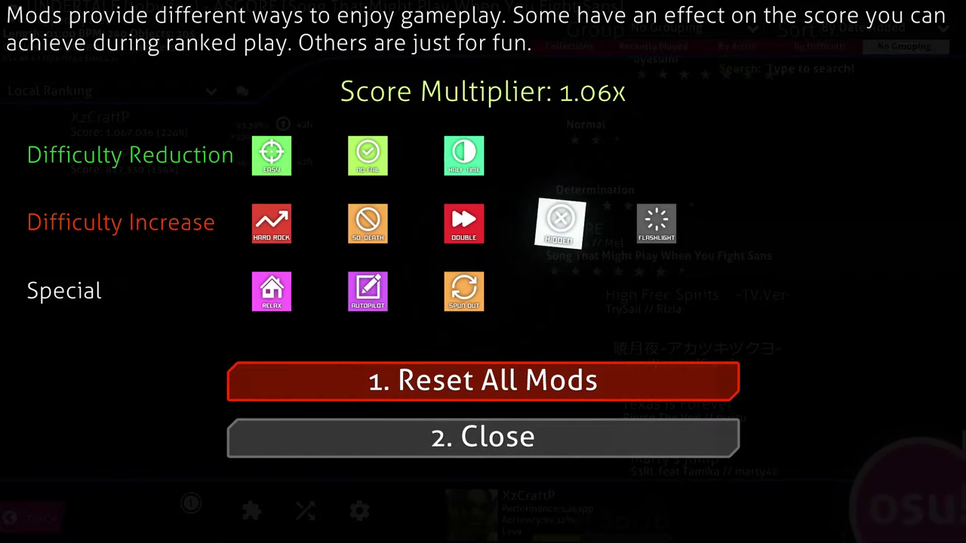
key("f")
key("2")
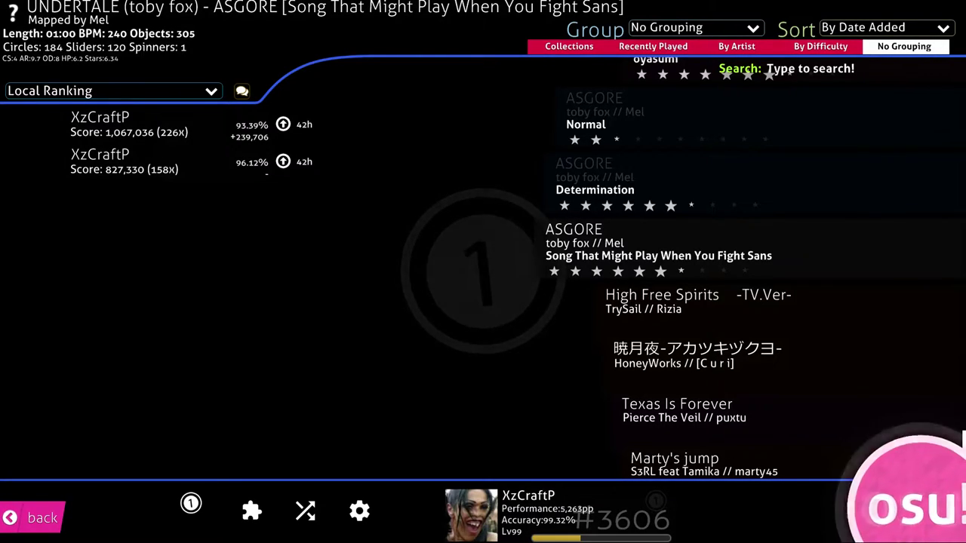
key("F1")
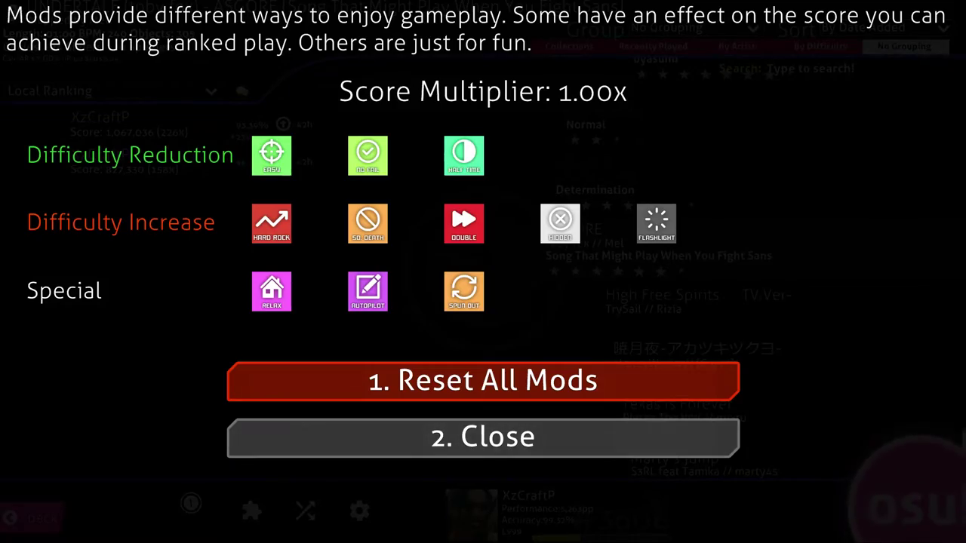
key("Escape")
key("Escape")
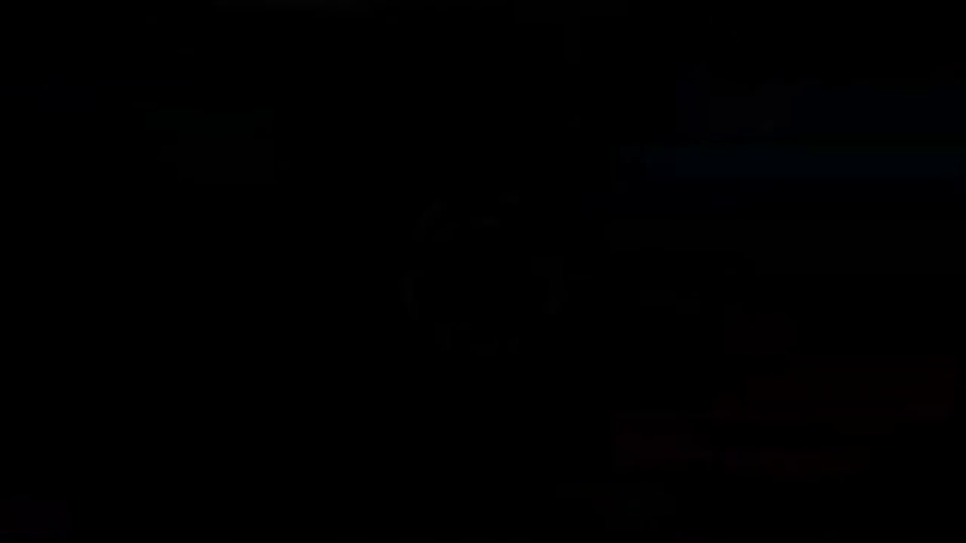
key("p")
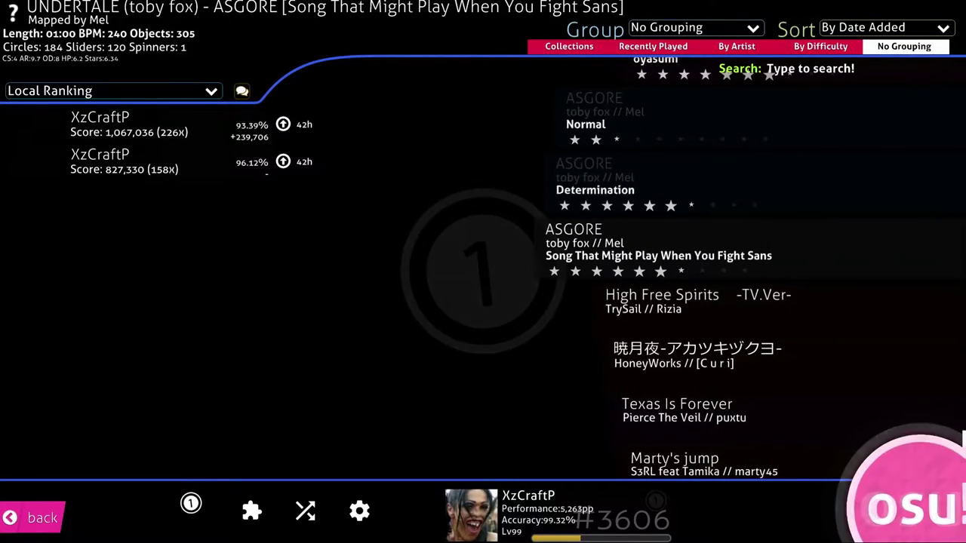
Enable the Auto mod, start automatic playback of the selected ASGORE difficulty and quit it.
key("F1")
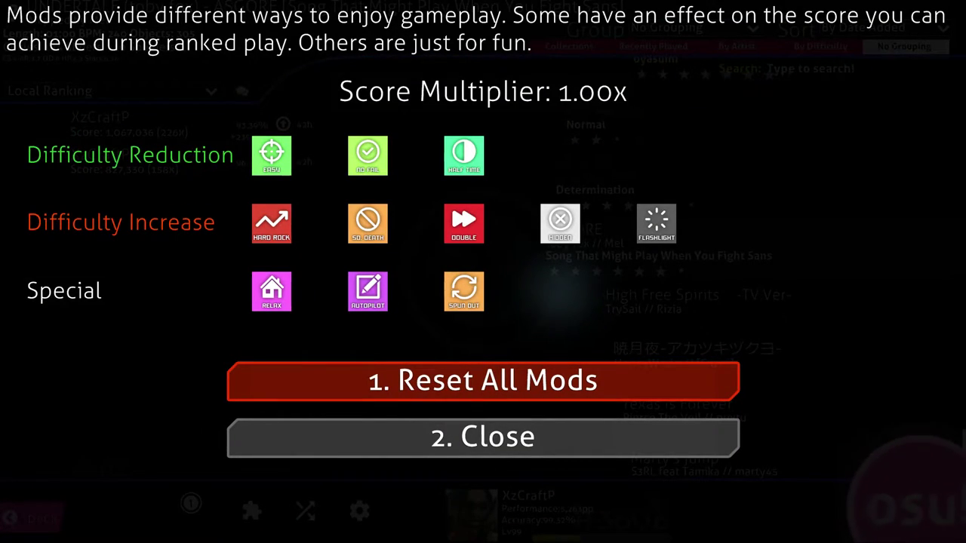
left_click(560, 290)
left_click(559, 290)
key("Escape")
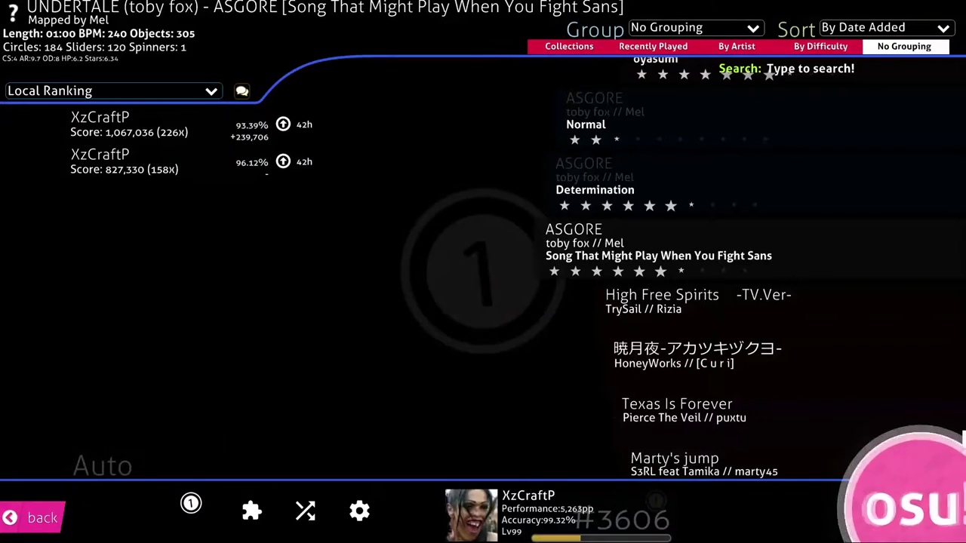
key("Return")
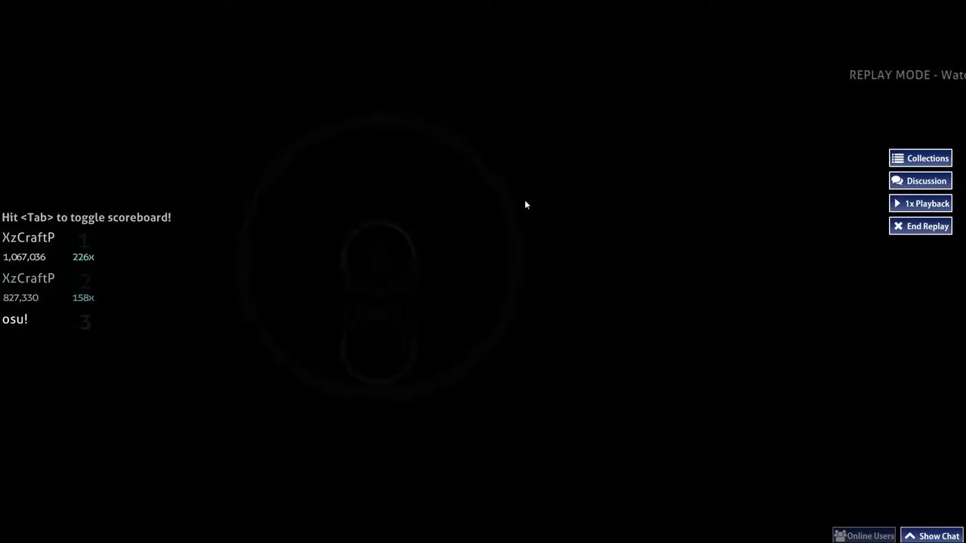
key("Escape")
Enable the Auto mod again, clear the song search, and play the ASGORE difficulty automatically before returning to song selection.
key("F1")
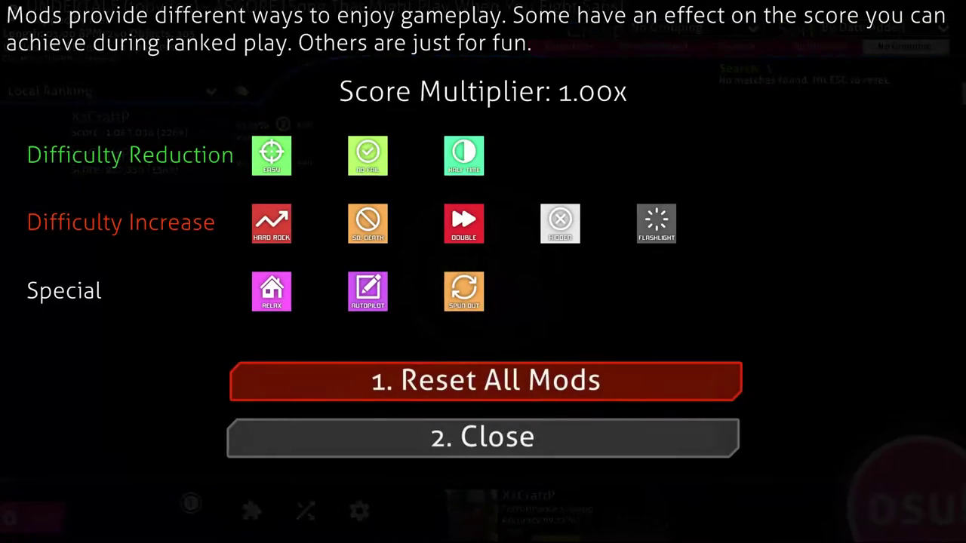
key("v")
key("Escape")
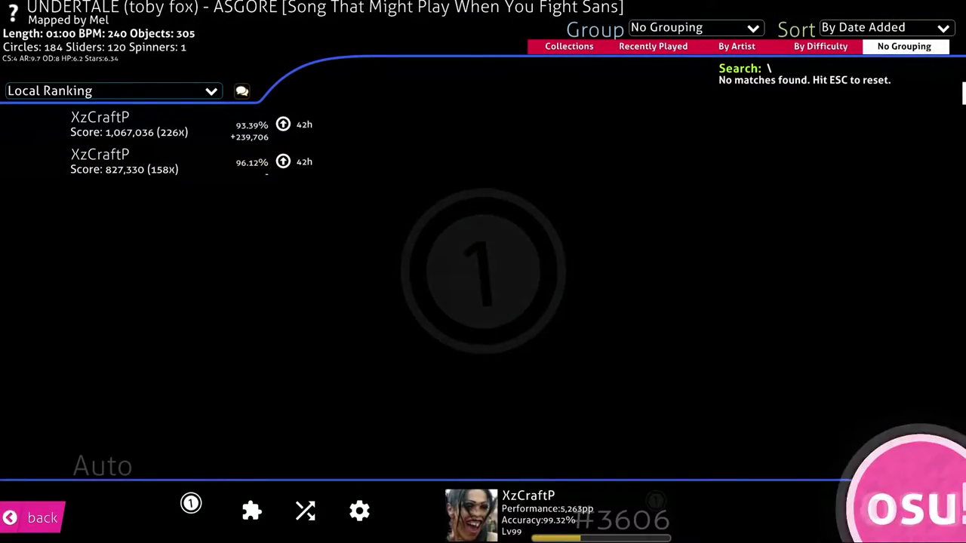
key("Escape")
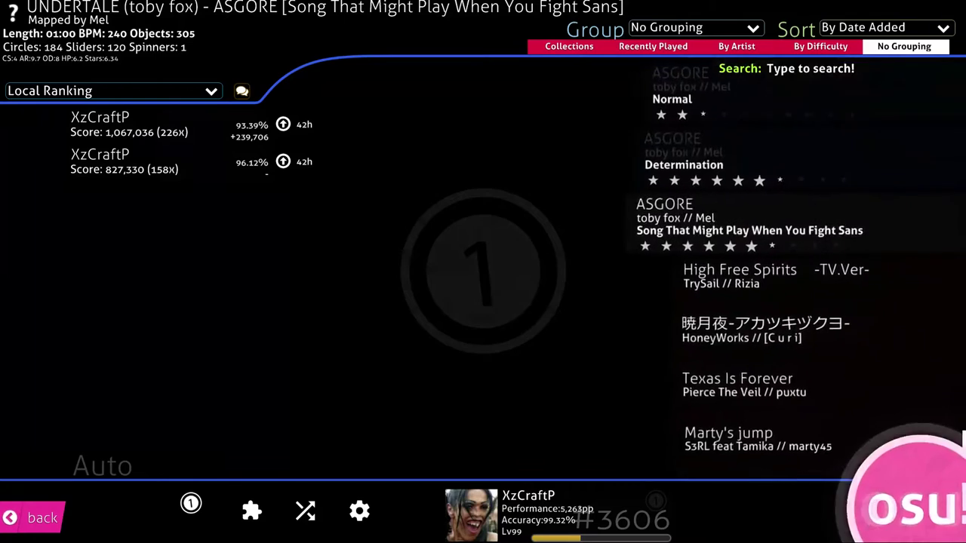
key("Return")
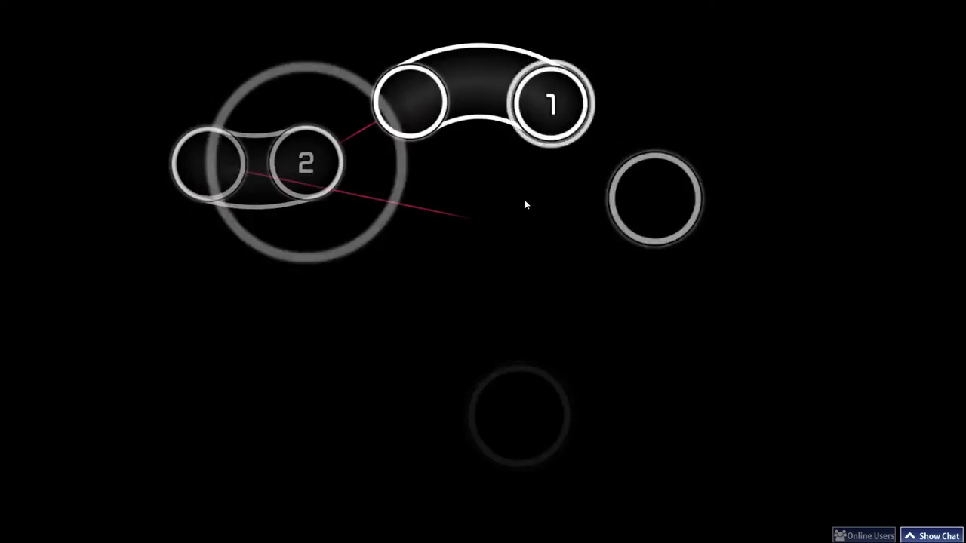
key("Escape")
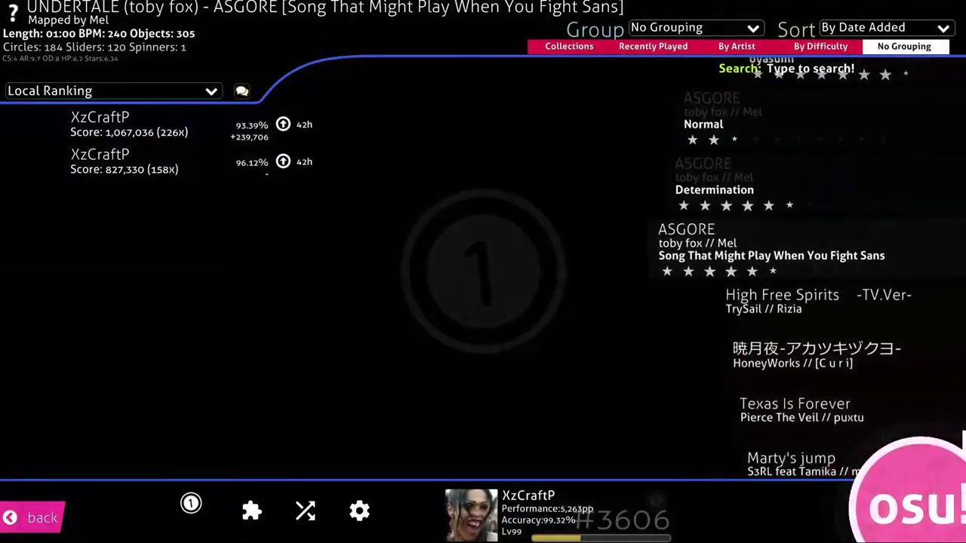
Leave song selection for the main menu and reveal its Play, Edit, Options and Exit entries.
key("Escape")
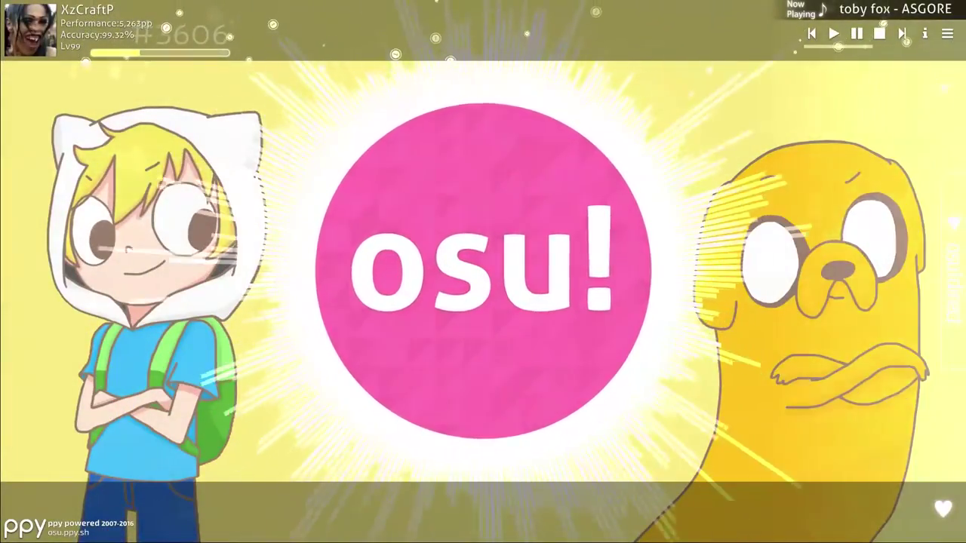
key("Escape")
key("Escape")
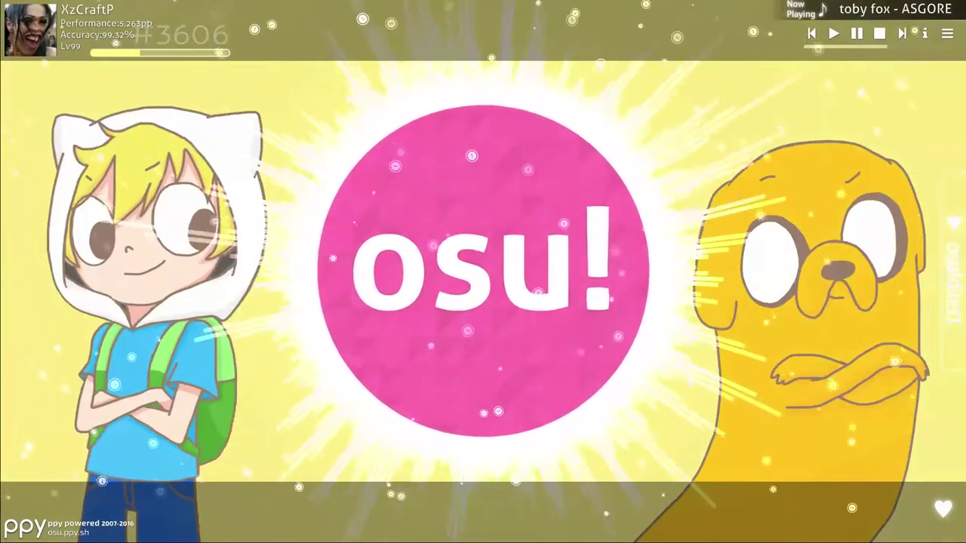
key("Return")
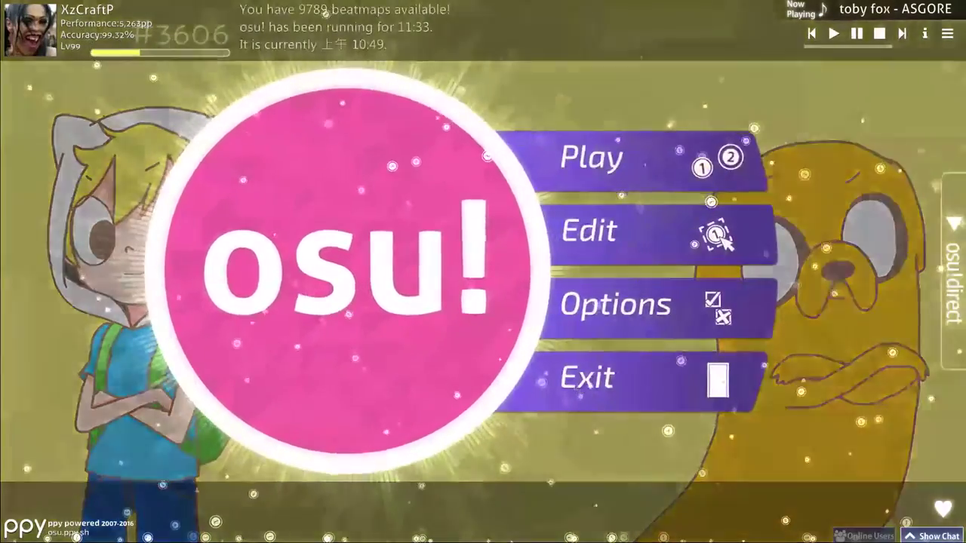
Change the current skin to R13-Test-1 in the game options and return to the skin settings.
left_click(585, 297)
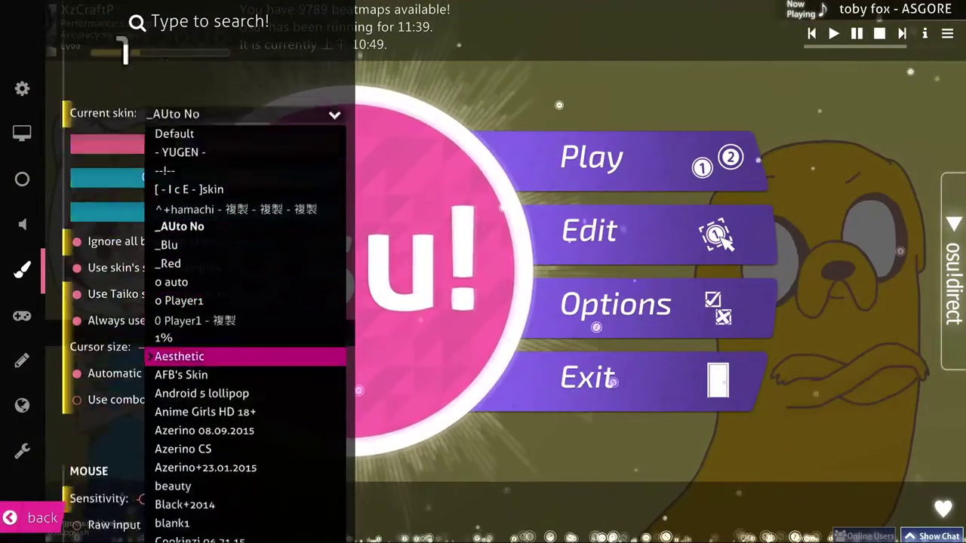
scroll(226, 355, "down", 5)
scroll(226, 362, "down", 6)
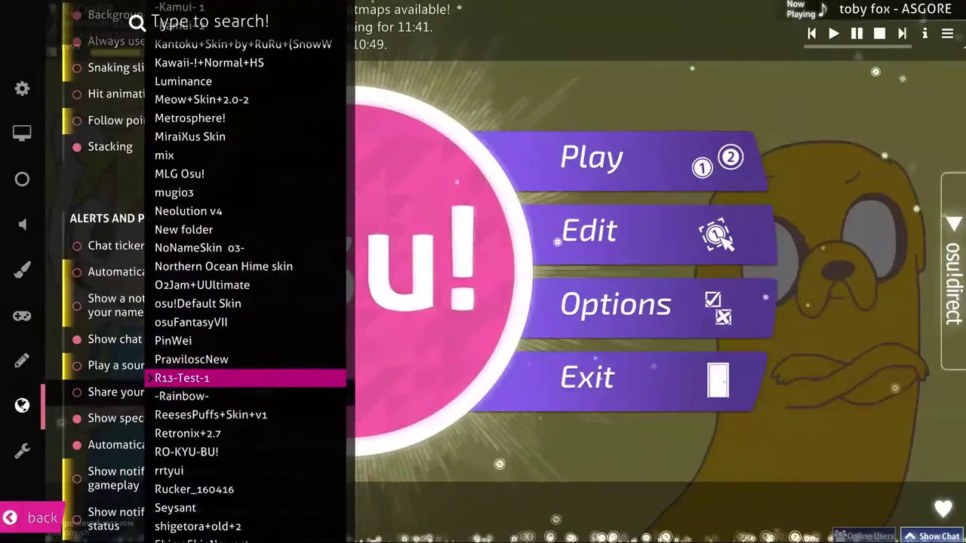
left_click(302, 377)
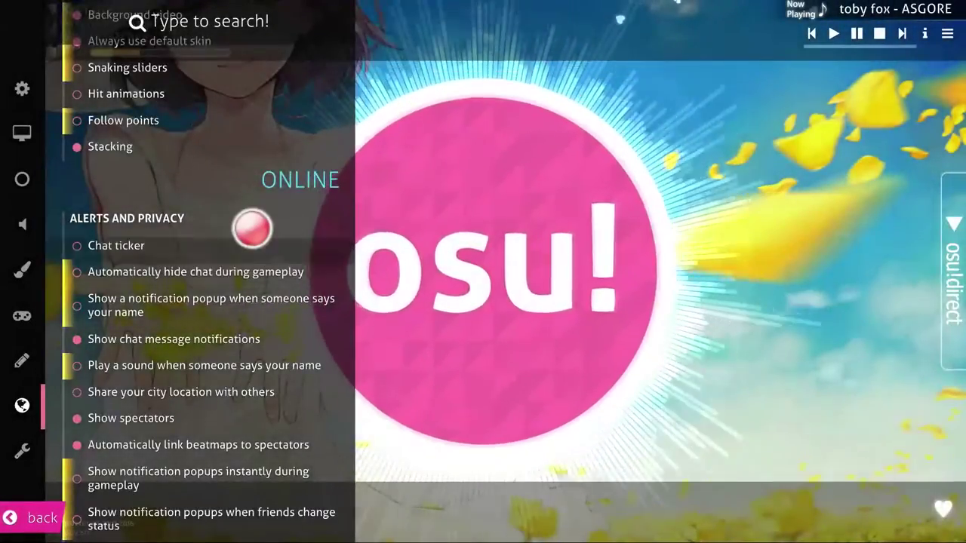
scroll(242, 227, "up", 4)
scroll(233, 234, "up", 4)
scroll(227, 257, "up", 4)
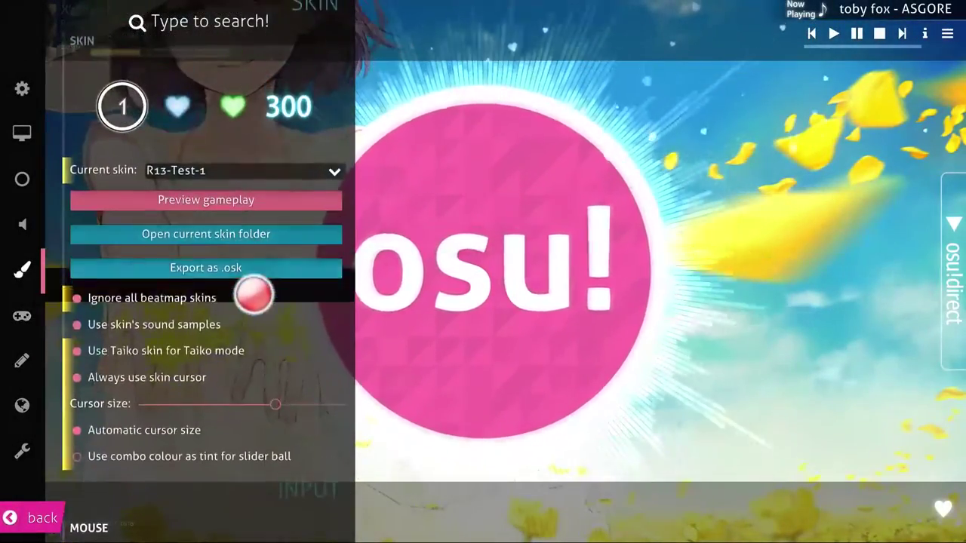
left_click_drag(239, 408, 206, 403)
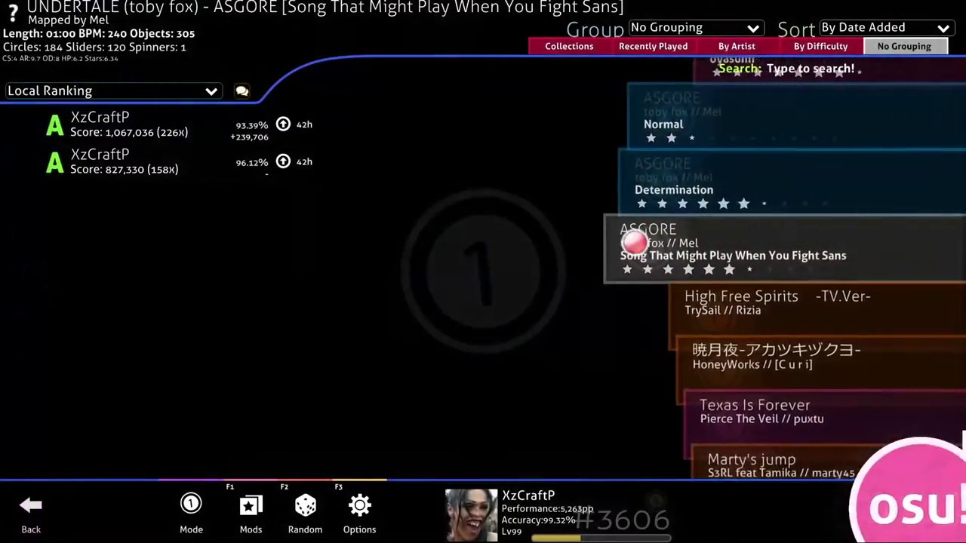
Open the selected ASGORE difficulty for editing and examine the background image sans.png in its song folder.
right_click(637, 241)
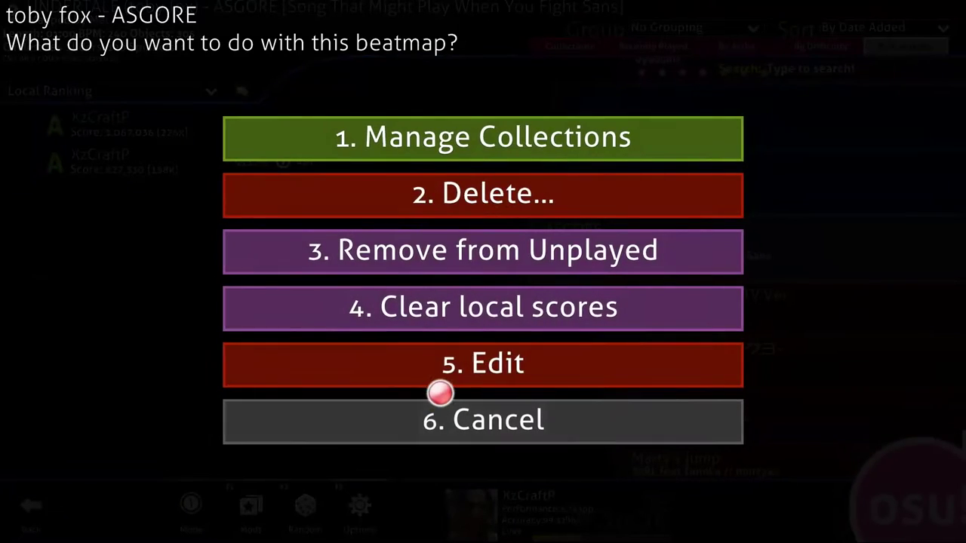
left_click(444, 369)
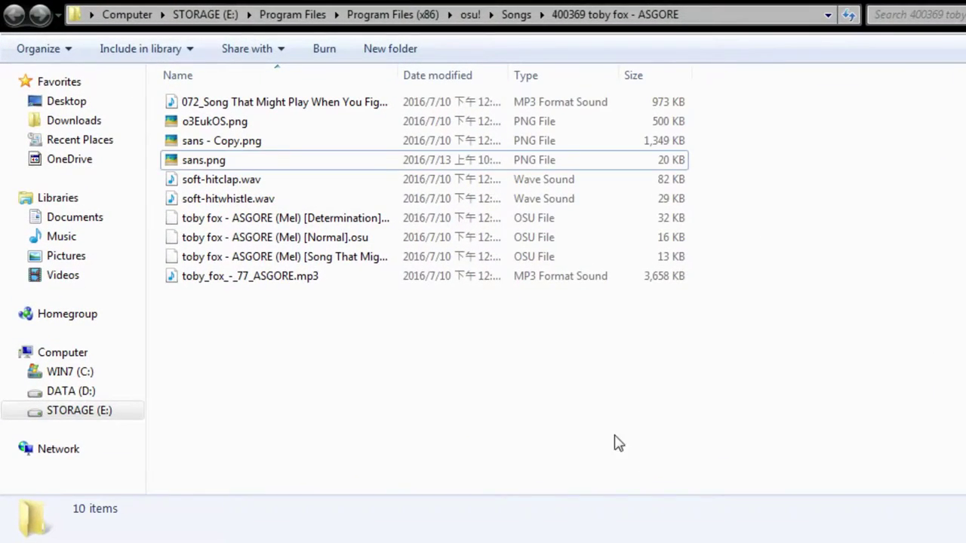
left_click(219, 161)
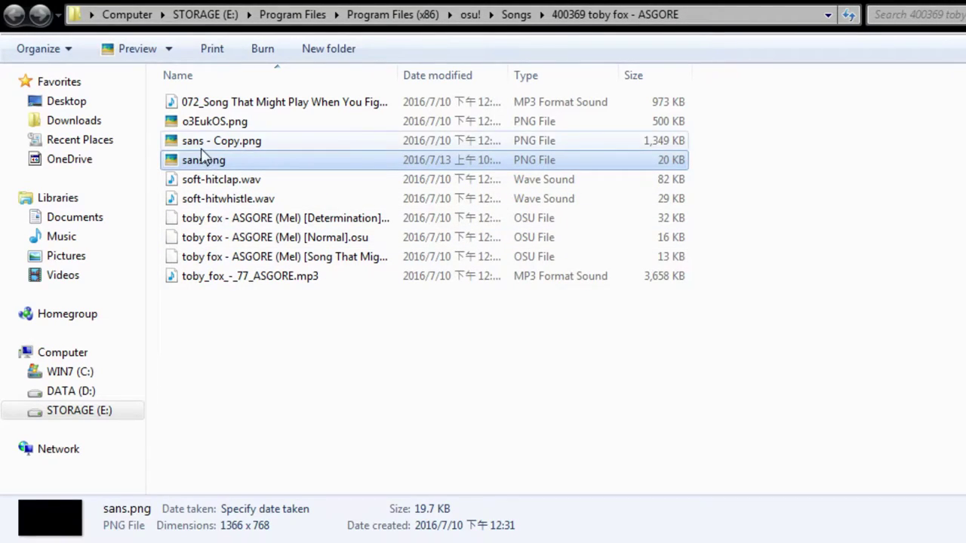
left_click(201, 147)
left_click(201, 161)
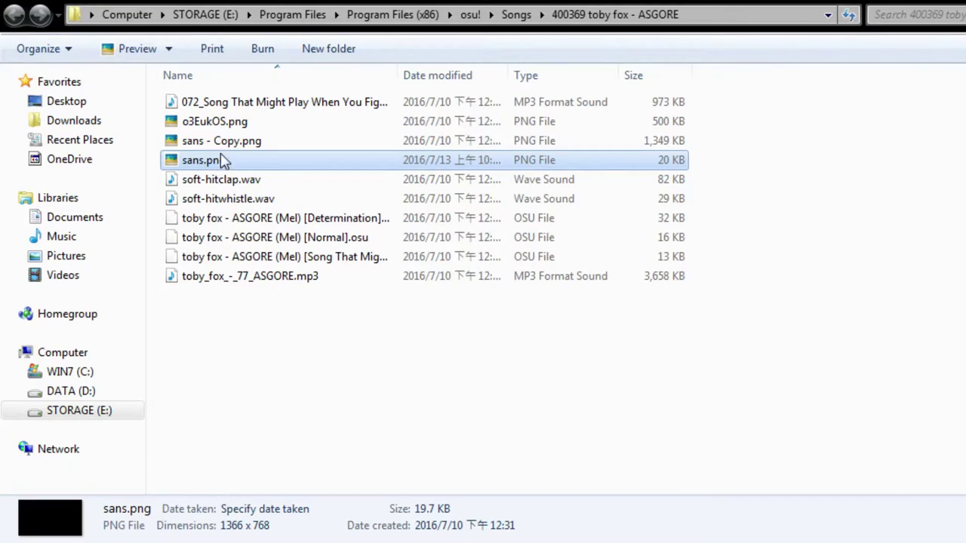
left_click(217, 180)
left_click(209, 162)
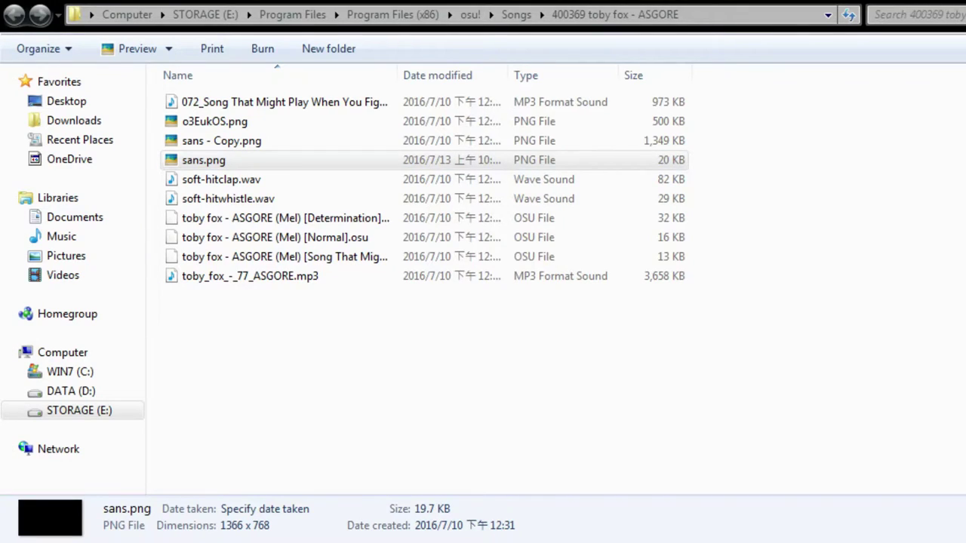
key("alt+Tab")
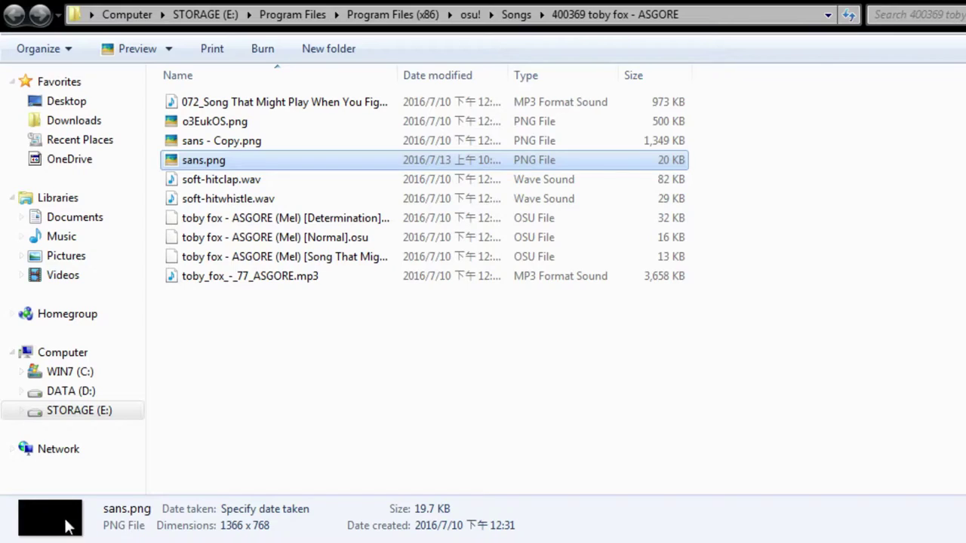
Compare sans - Copy.png with sans.png and look through the neighbouring files in the ASGORE song folder.
left_click(209, 143)
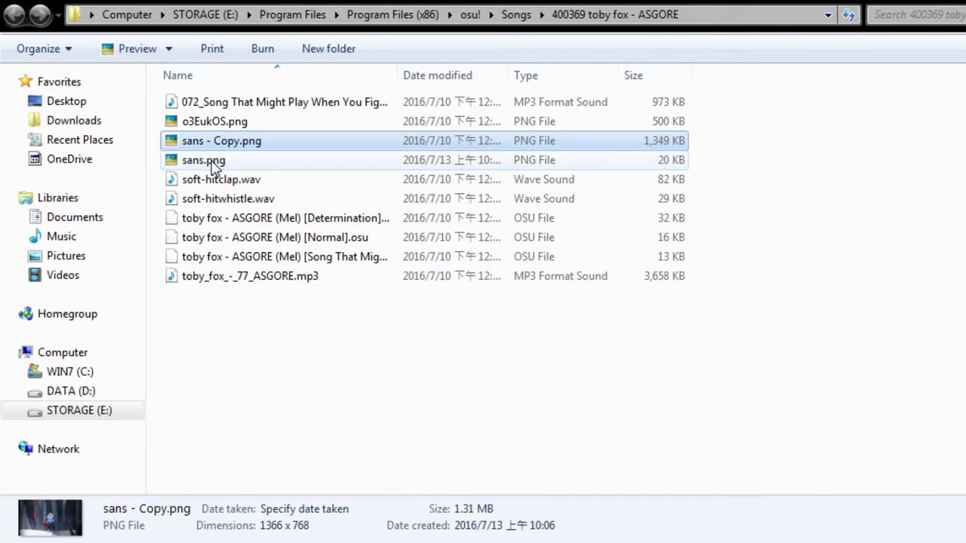
left_click(214, 164)
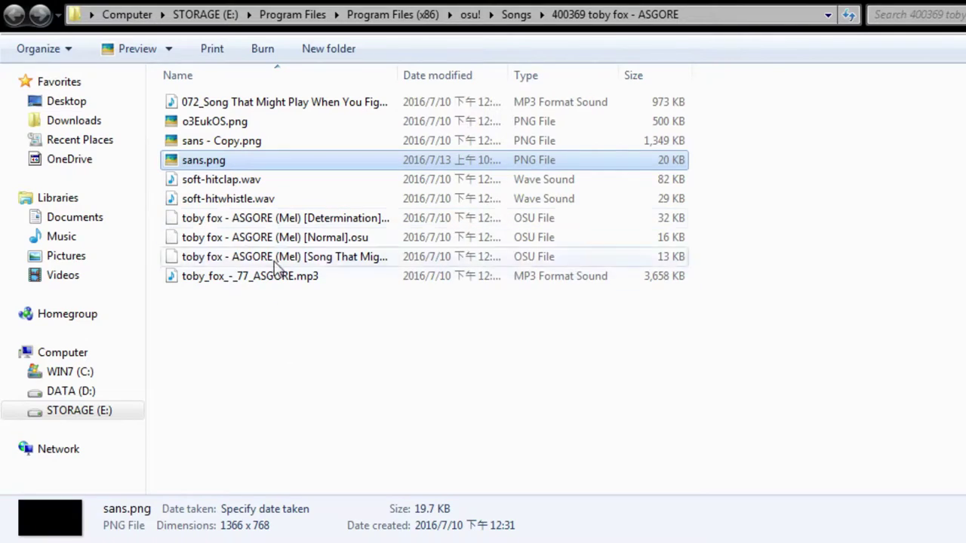
left_click(222, 142)
left_click(218, 123)
left_click(209, 108)
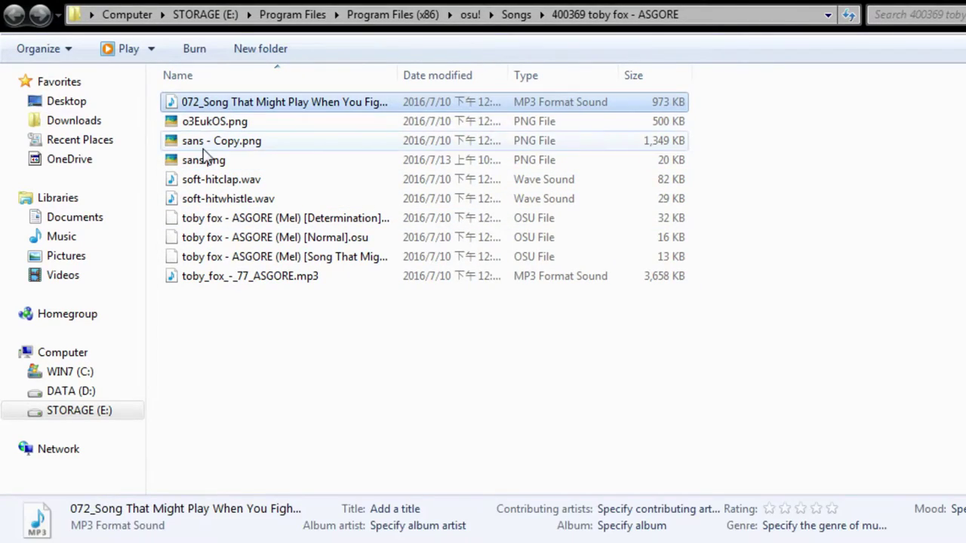
left_click(205, 178)
Delete sans.png and rename sans - Copy.png to sans.png to restore the original beatmap background.
left_click(188, 164)
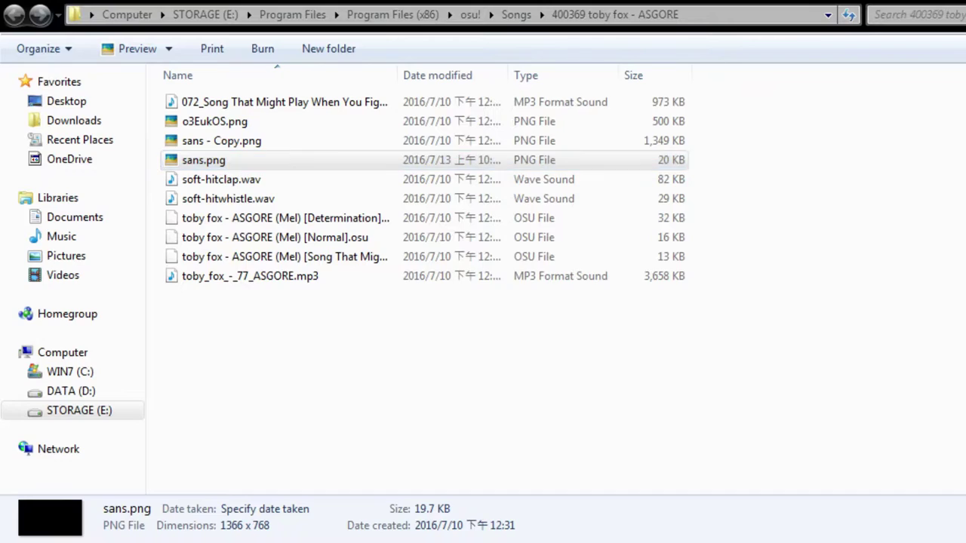
key("Delete")
left_click(203, 142)
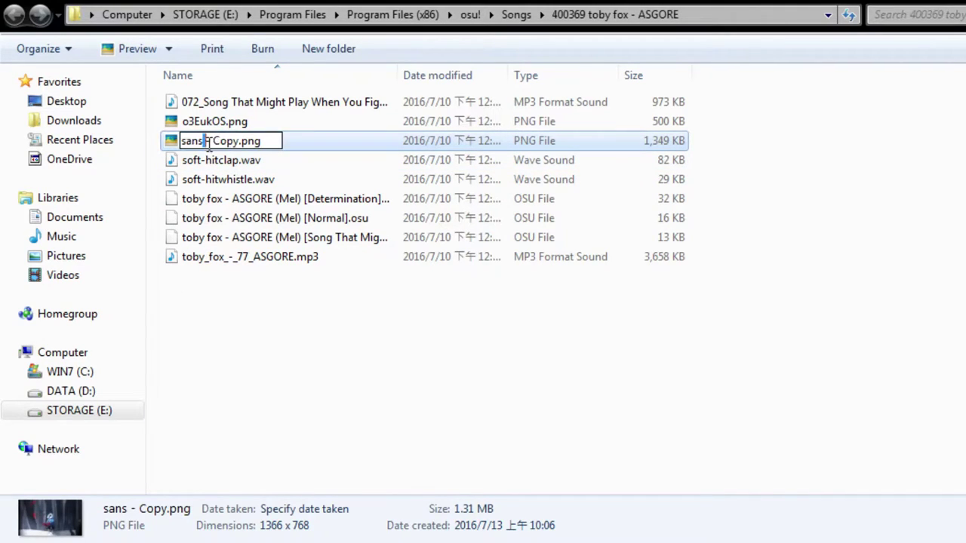
left_click_drag(204, 142, 240, 143)
key("Delete")
left_click(274, 315)
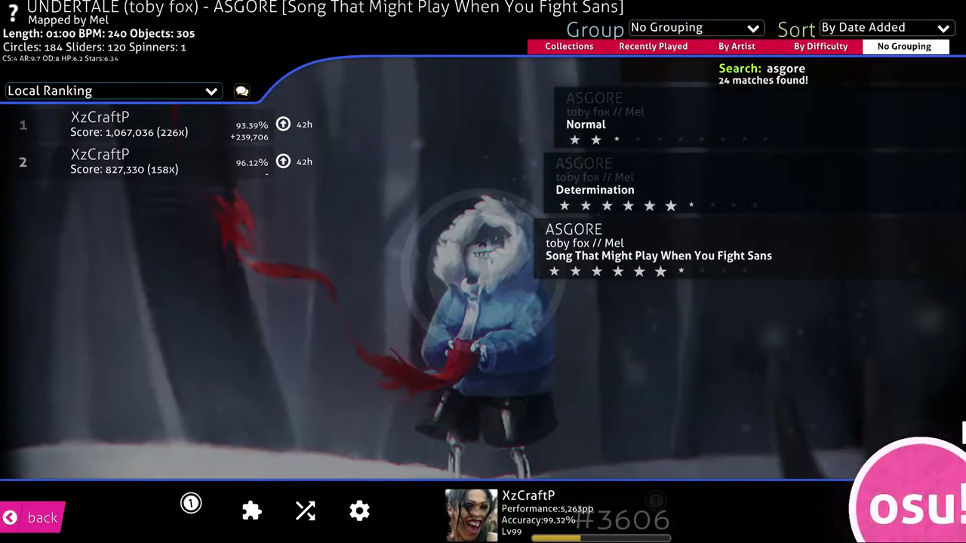
View the second local score's result screen, return, and play the ASGORE difficulty with the Auto mod enabled.
left_click(124, 160)
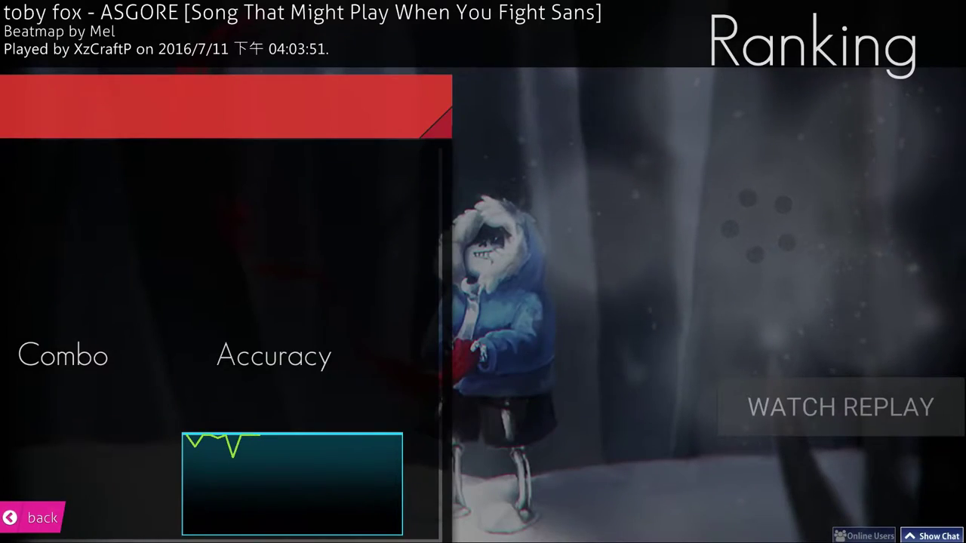
key("Escape")
key("F1")
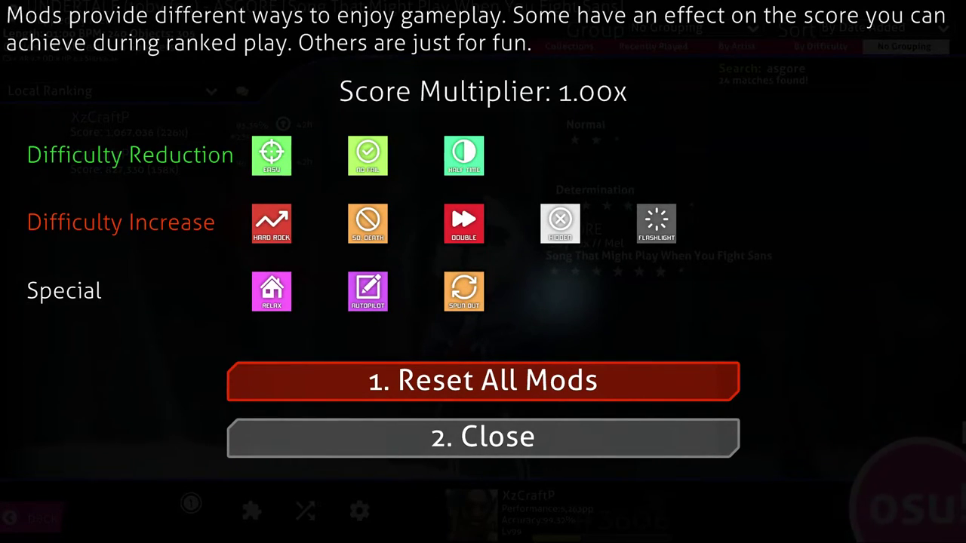
key("Escape")
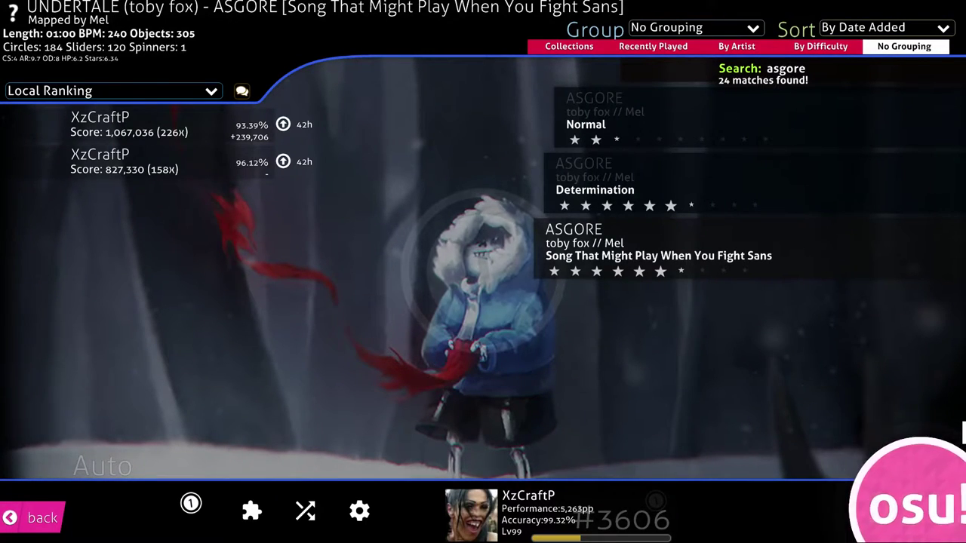
key("Return")
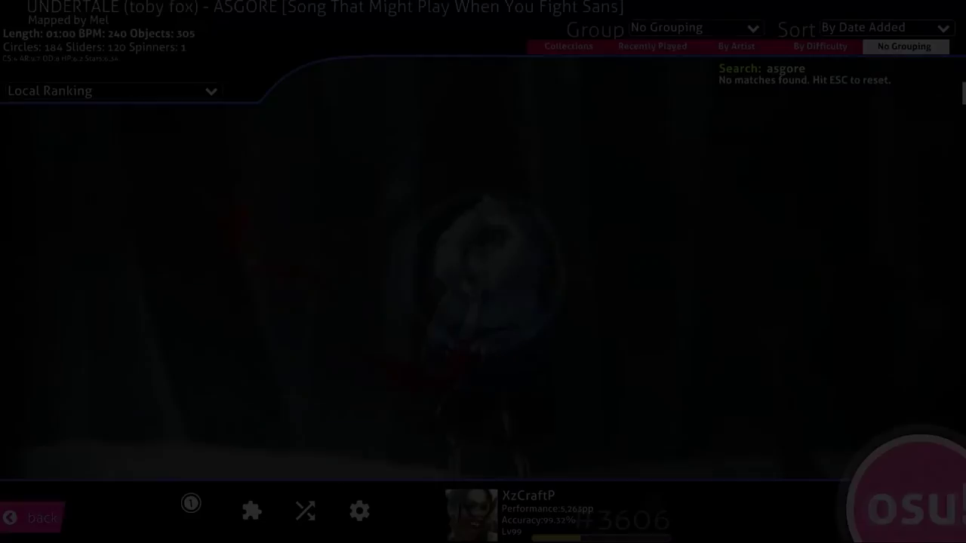
Select the Wrath and Cowardice beatmap's Relentless difficulty among the asgore search results.
key("Up")
key("Up")
key("Up")
key("Up")
key("Up")
key("Up")
key("Up")
key("Up")
key("Up")
key("Up")
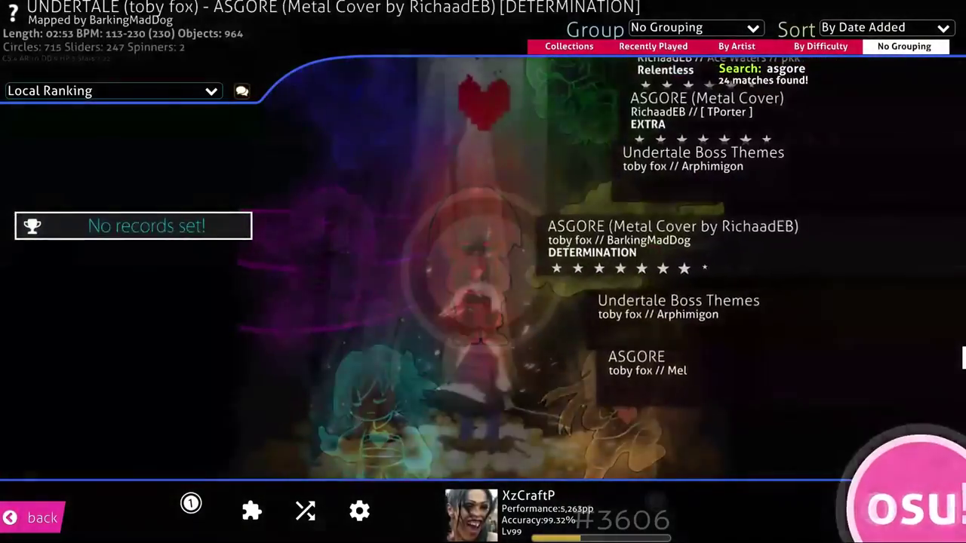
key("Down")
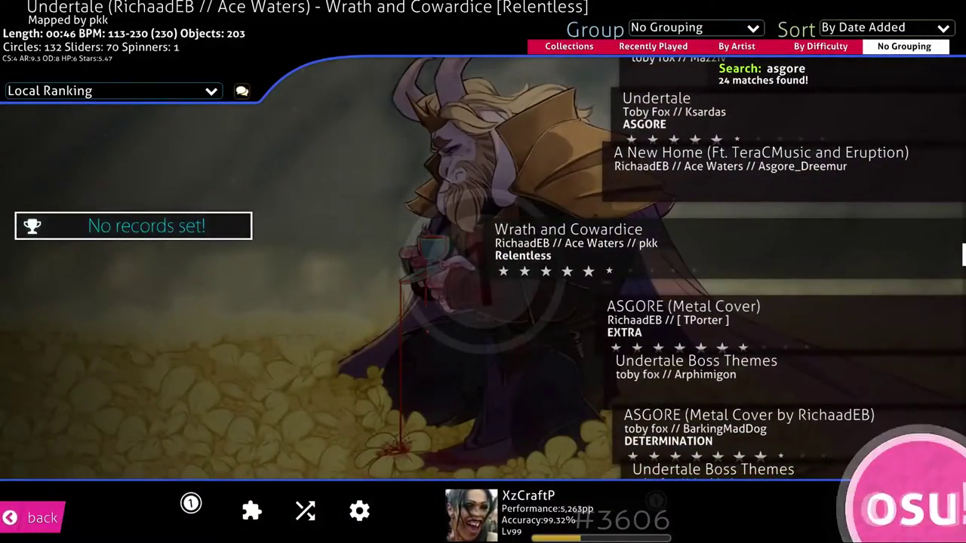
Enable the Auto mod and start automatic playback of the selected Relentless difficulty.
key("F1")
key("v")
key("Escape")
key("Return")
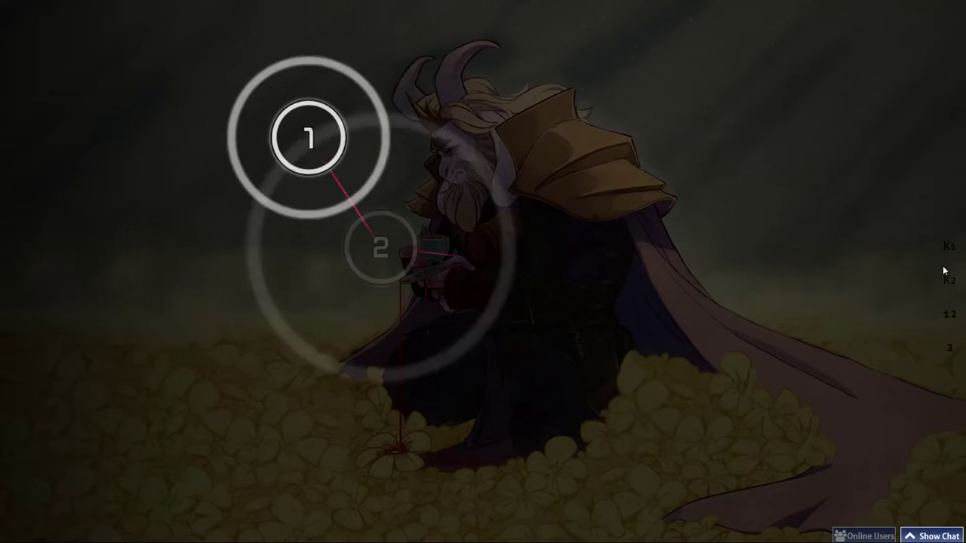
Vary the background dim between partial and full darkness in the visual settings during the automatic playback.
mouse_move(199, 454)
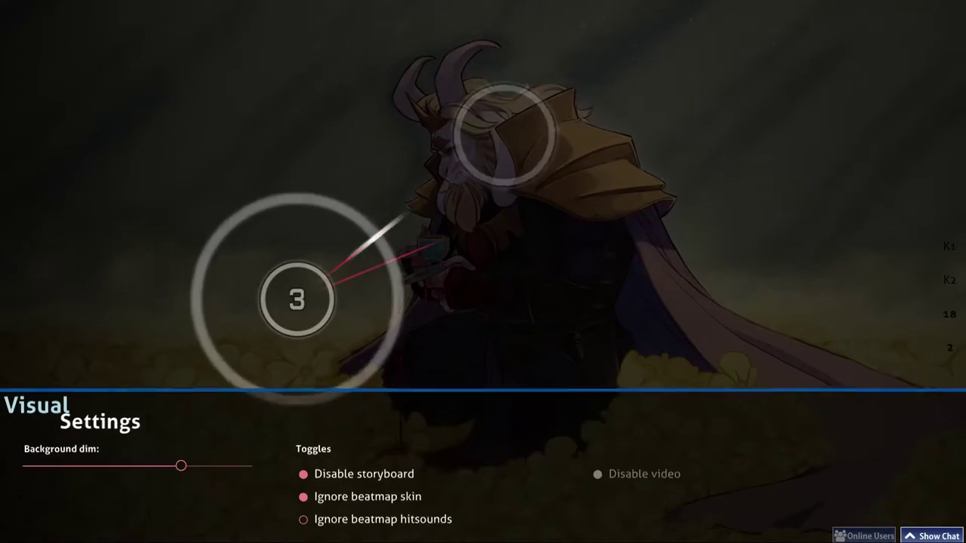
left_click_drag(191, 452, 278, 457)
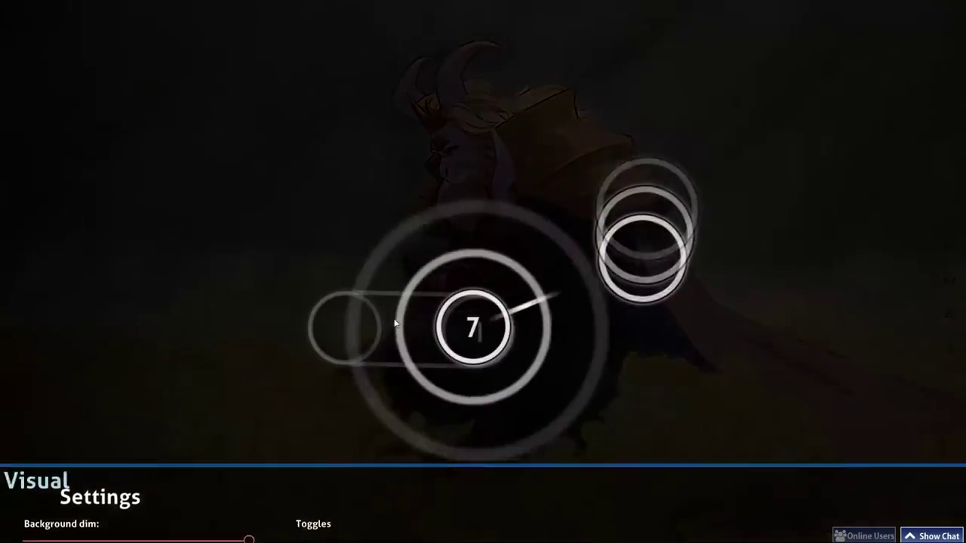
mouse_move(521, 521)
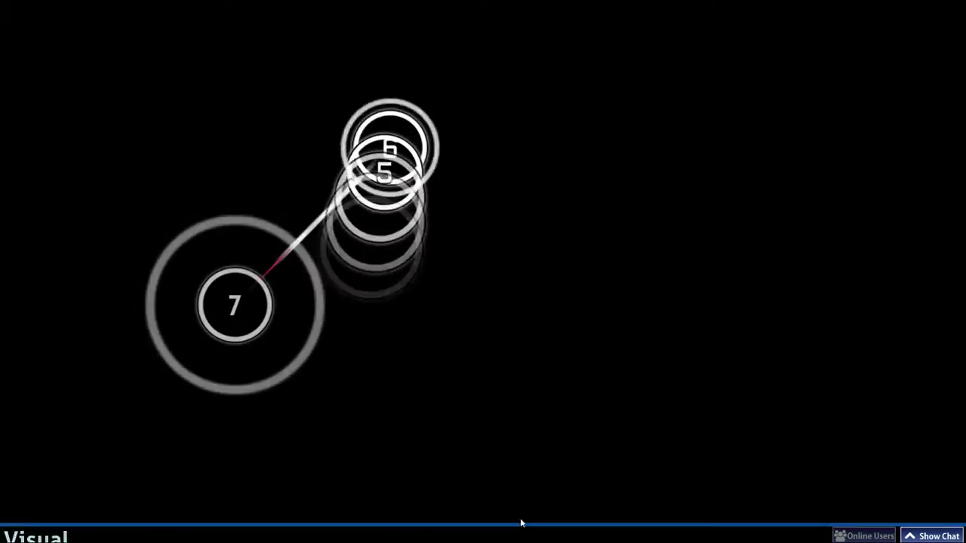
left_click(183, 455)
left_click_drag(178, 455, 181, 456)
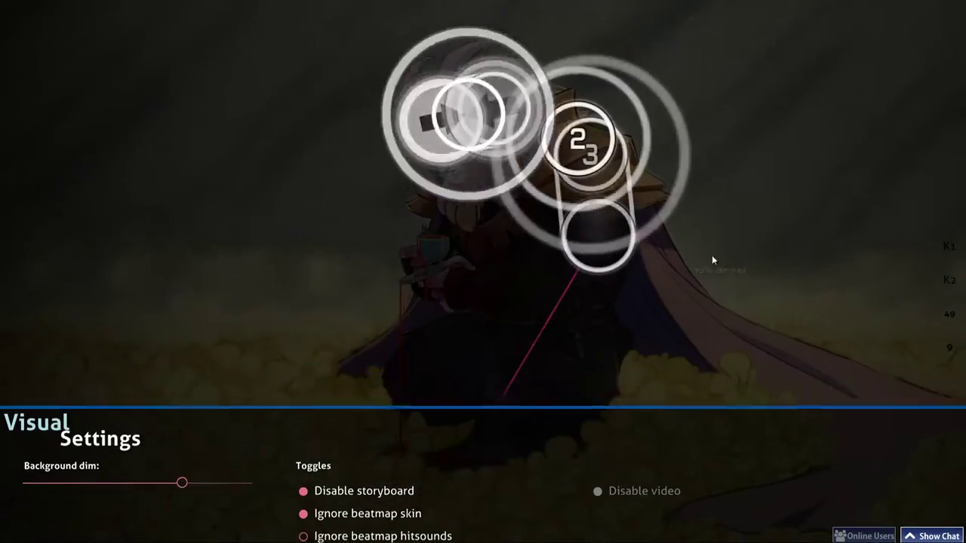
mouse_move(190, 466)
left_mouse_down()
mouse_move(25, 459)
mouse_move(188, 464)
left_mouse_up()
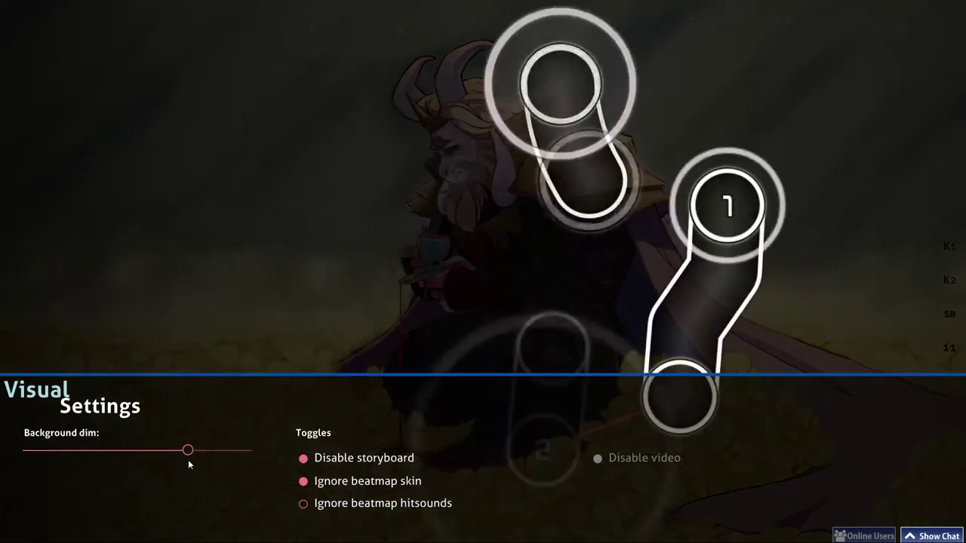
left_click_drag(188, 459, 317, 388)
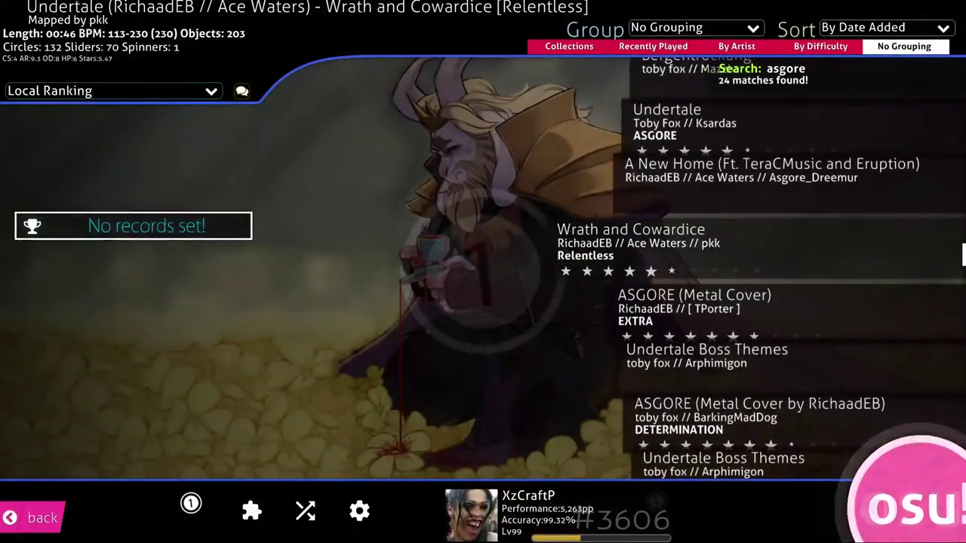
Leave song selection, switch to Open Broadcaster Software, and open its Video settings.
key("Escape")
key("Escape")
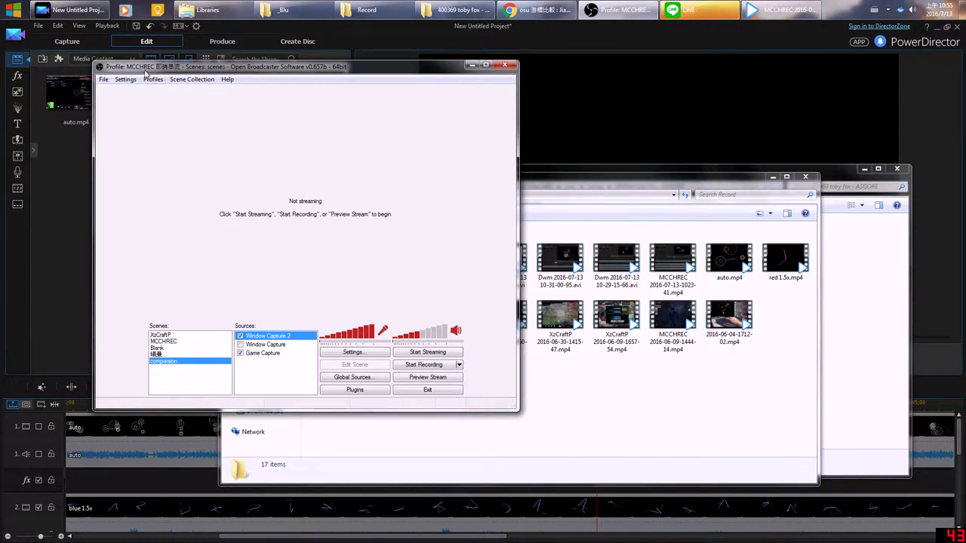
mouse_move(144, 71)
left_mouse_down()
mouse_move(196, 69)
mouse_move(153, 62)
left_mouse_up()
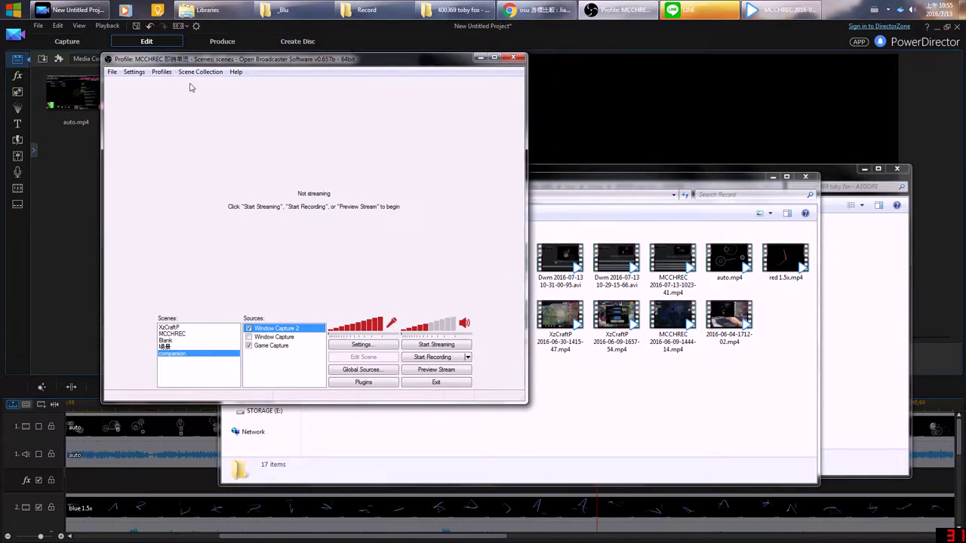
left_click(134, 71)
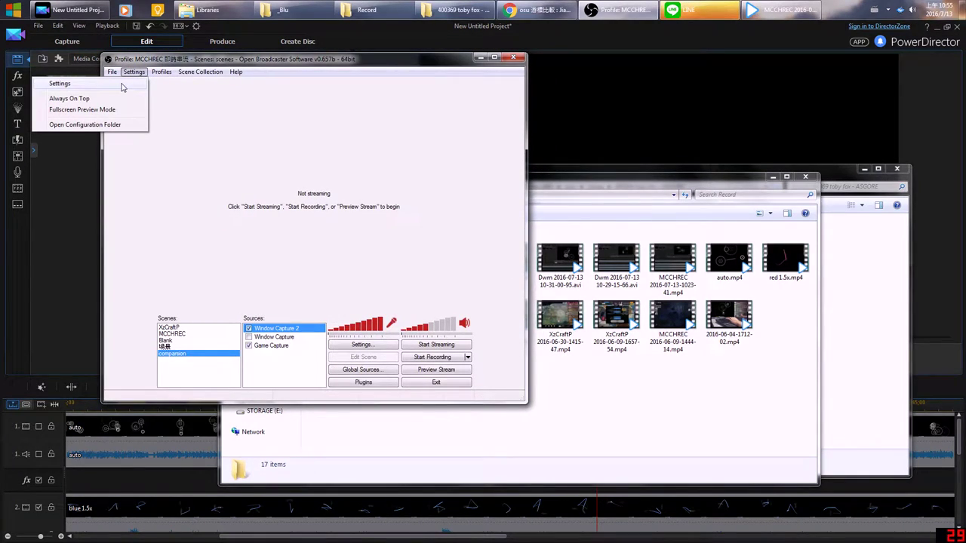
left_click(75, 84)
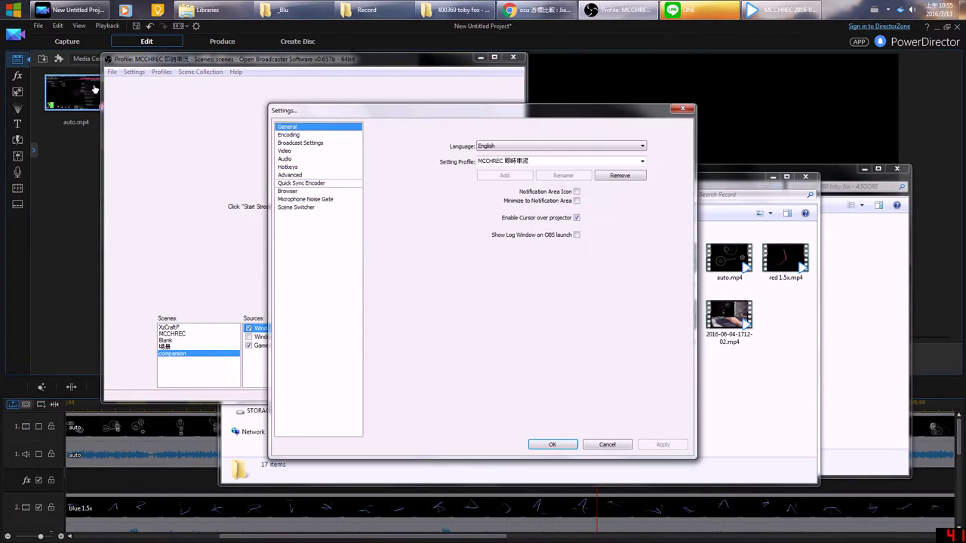
left_click(290, 152)
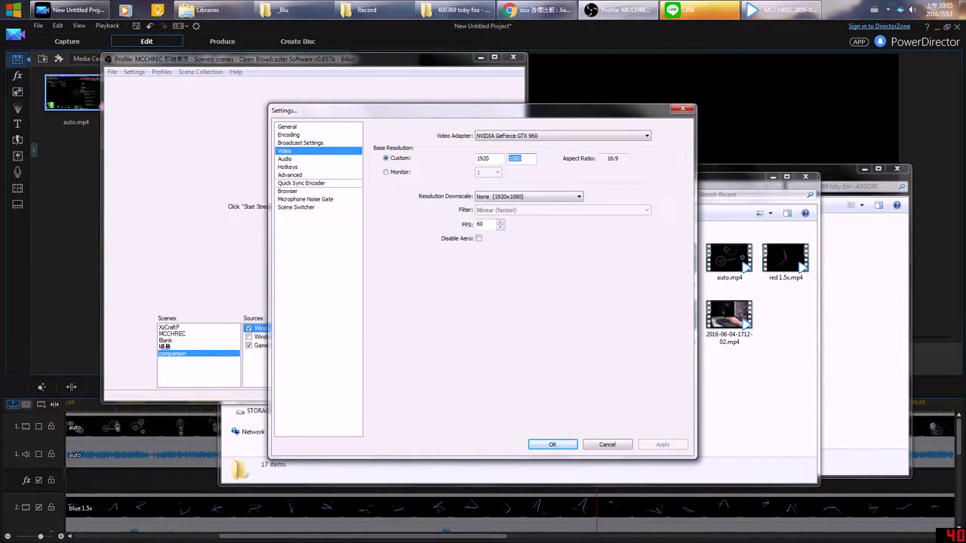
Set the maximum video bitrate to 4000 kb/s in the encoding settings and save the settings.
left_click(316, 135)
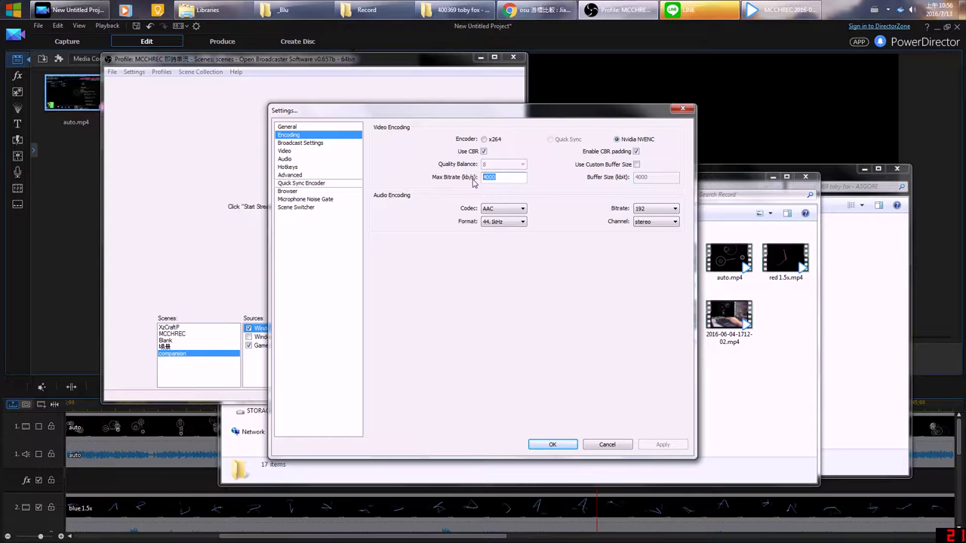
left_click(305, 160)
left_click(299, 153)
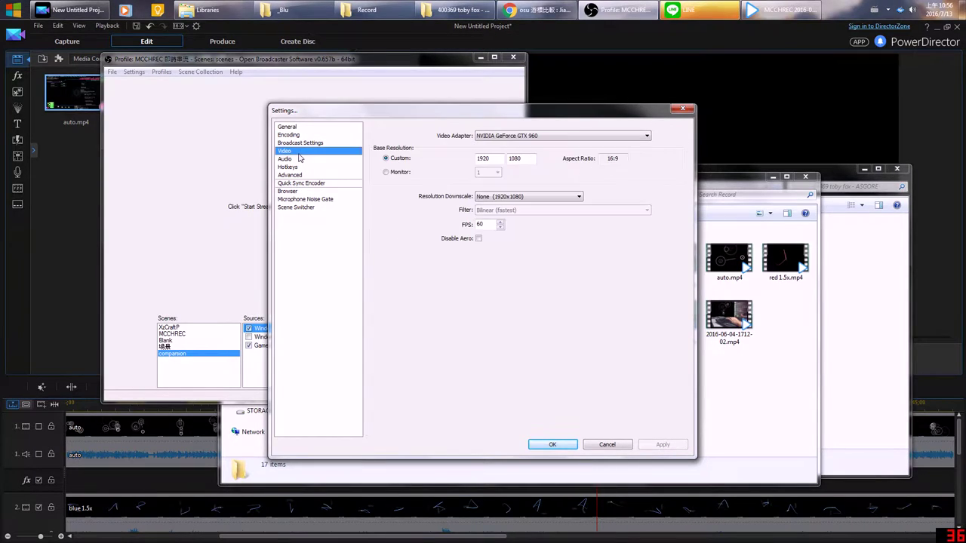
left_click(303, 135)
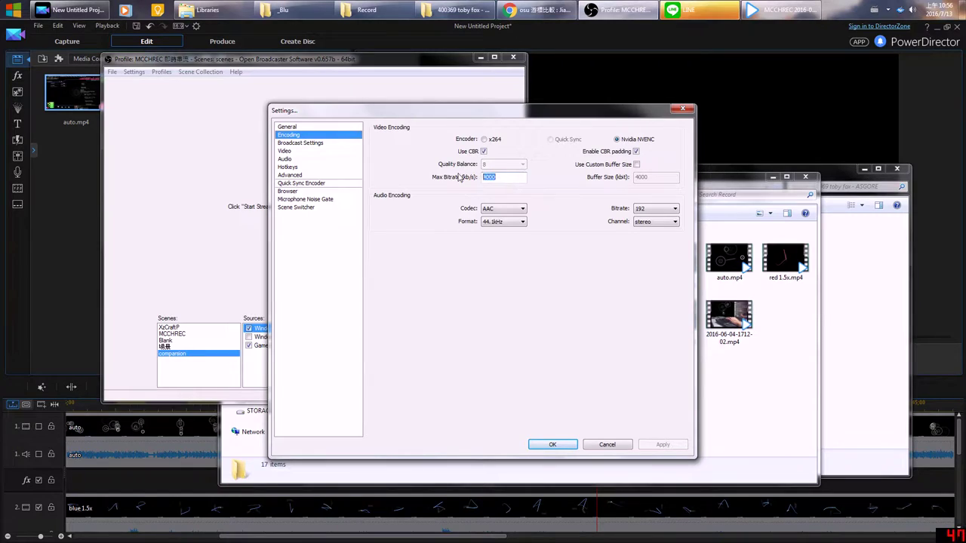
type("50")
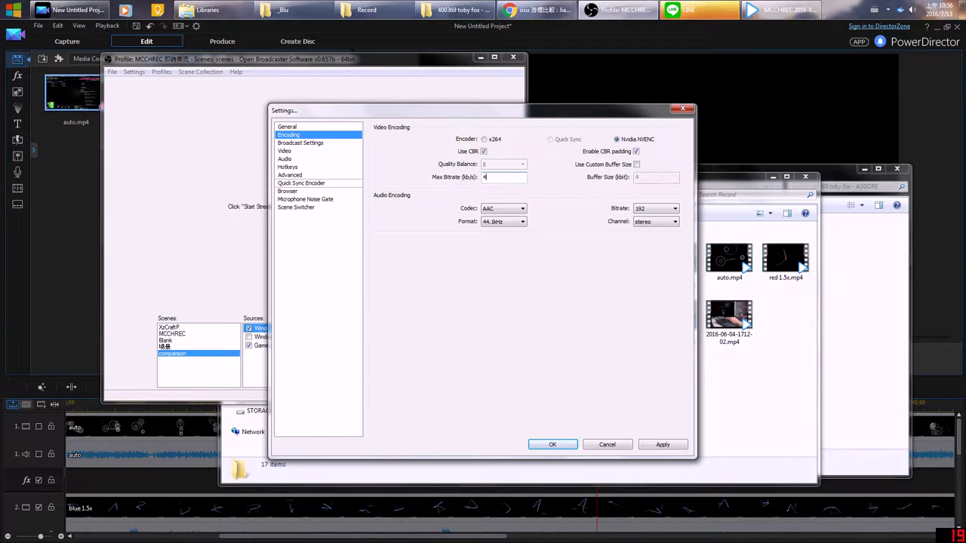
left_click(642, 445)
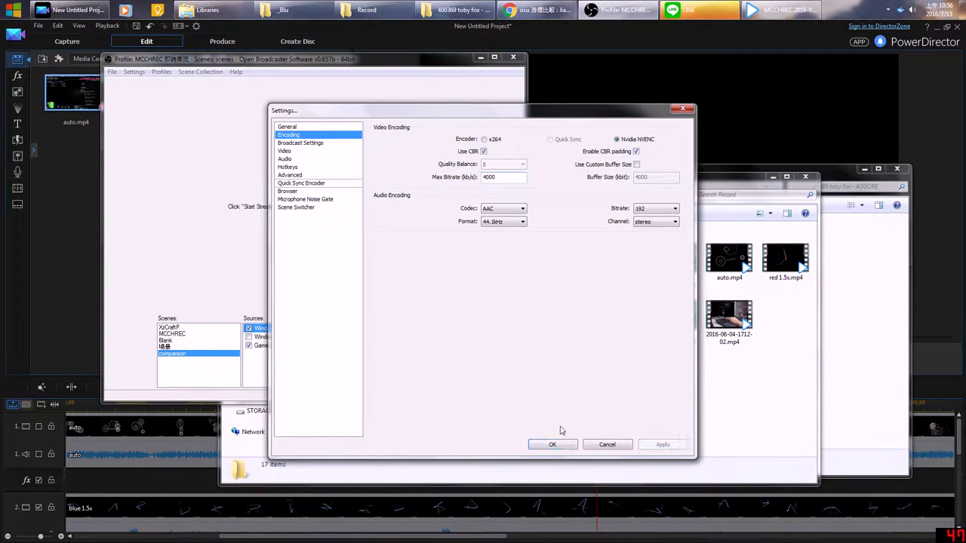
left_click(546, 446)
Open the auto.mp4 recording from the Record folder, view it at about 8 seconds, and close the player.
left_click(614, 388)
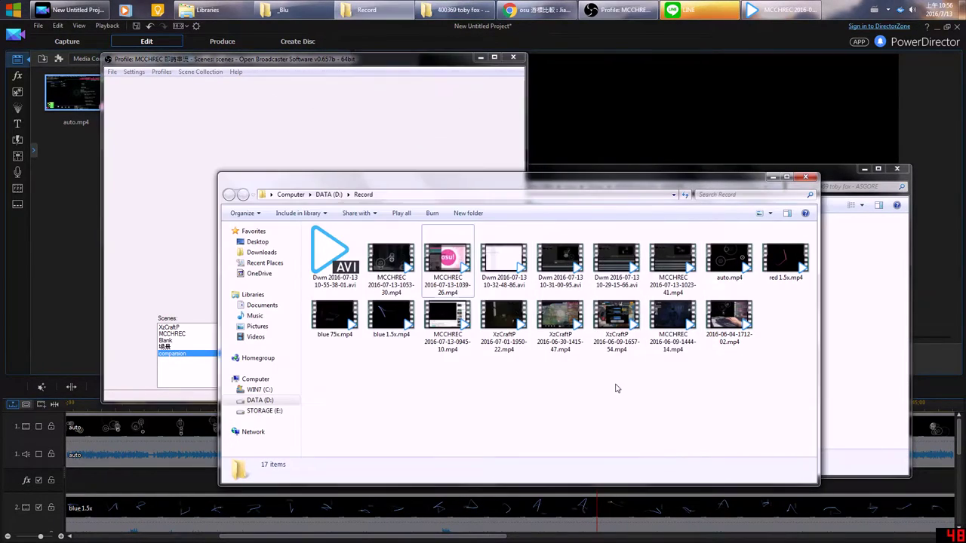
left_click(723, 267)
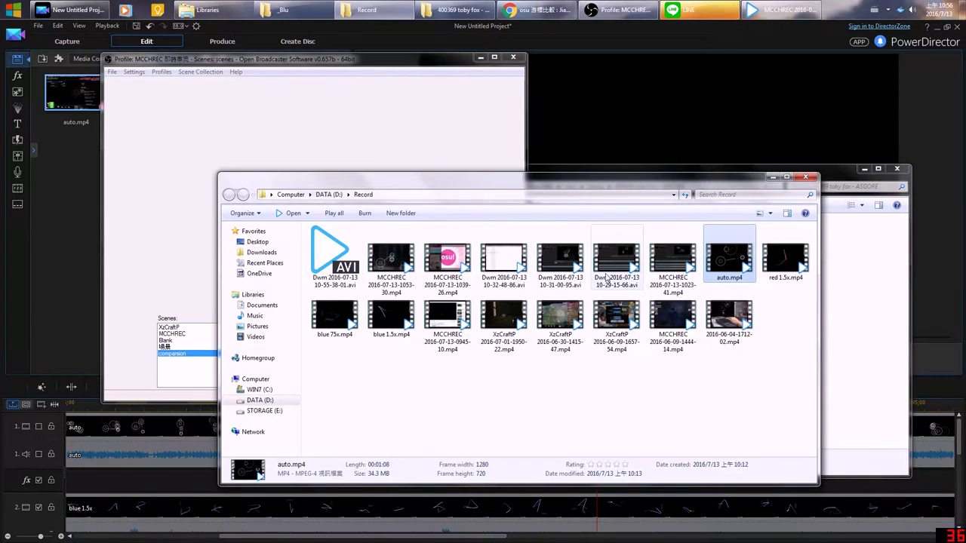
double_click(724, 260)
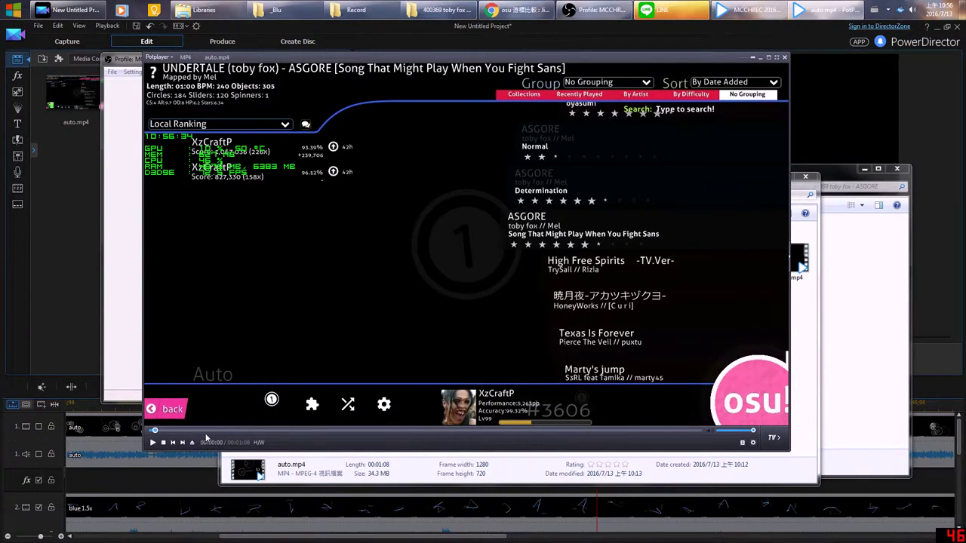
left_click(230, 432)
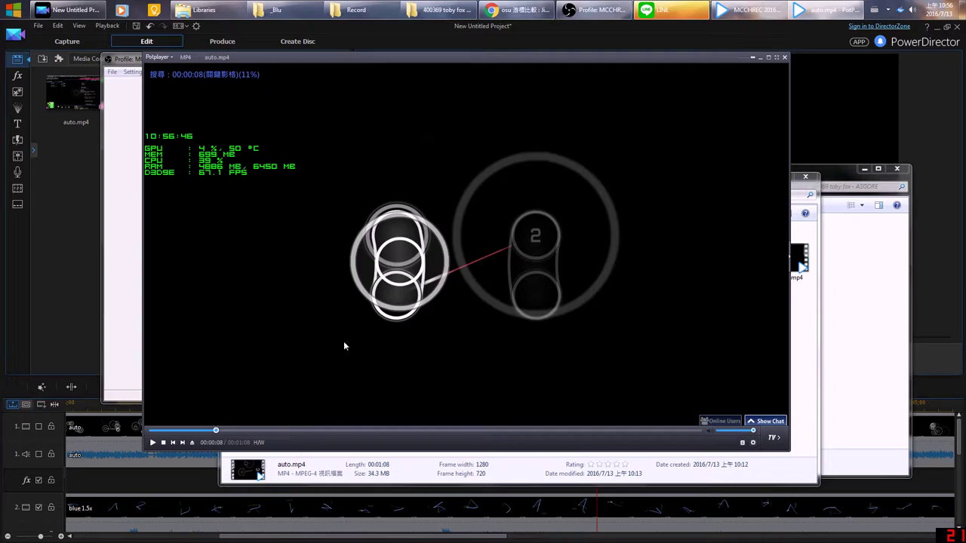
scroll(388, 293, "up", 1)
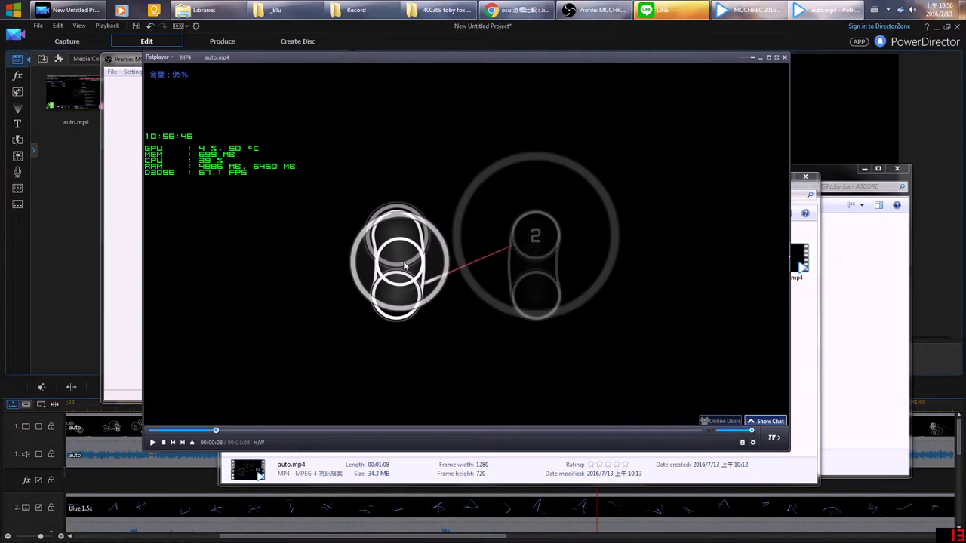
scroll(405, 265, "up", 1)
left_click(785, 59)
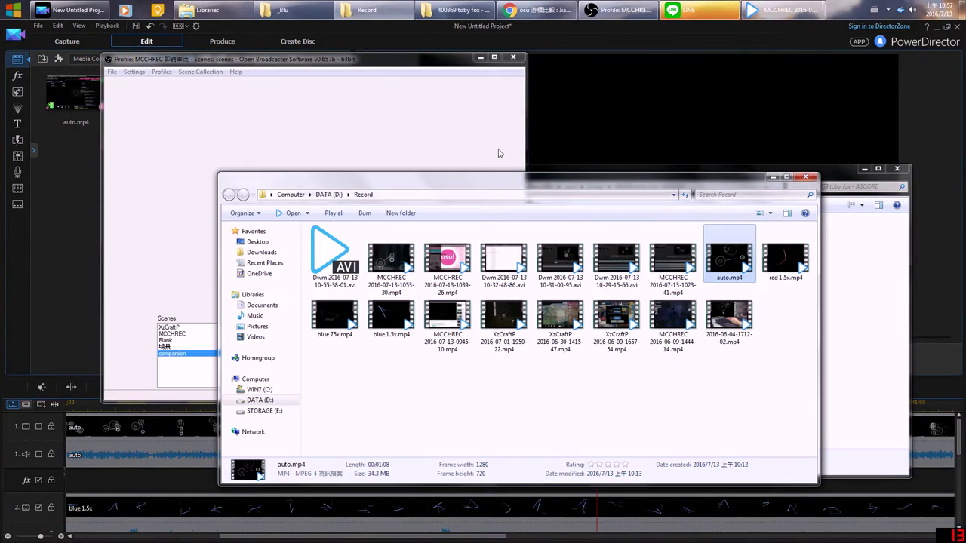
Return to the Open Broadcaster Software settings, examine the maximum bitrate in the encoding options, and leave without saving.
left_click(250, 112)
left_click(134, 72)
left_click(120, 83)
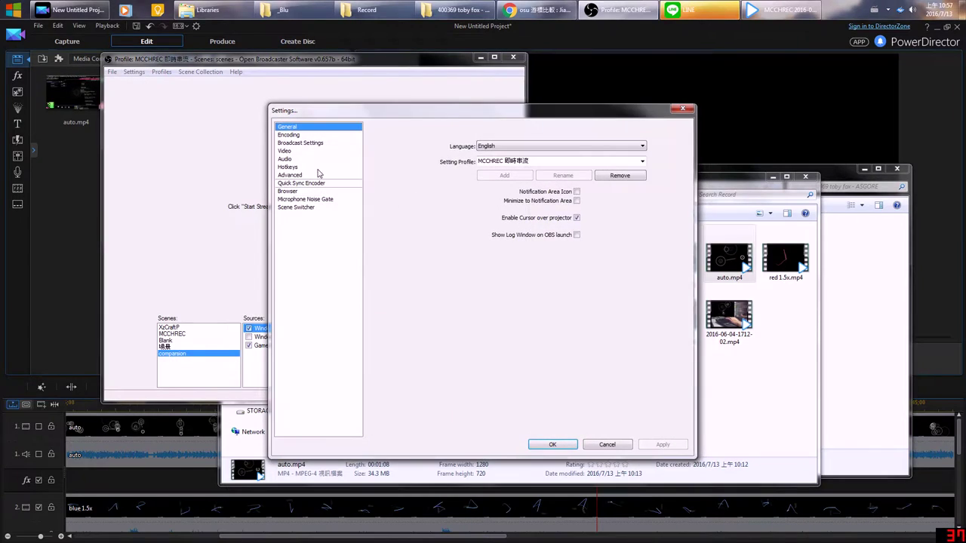
left_click(288, 166)
left_click(296, 150)
left_click(286, 127)
left_click(289, 135)
left_click_drag(526, 178, 457, 184)
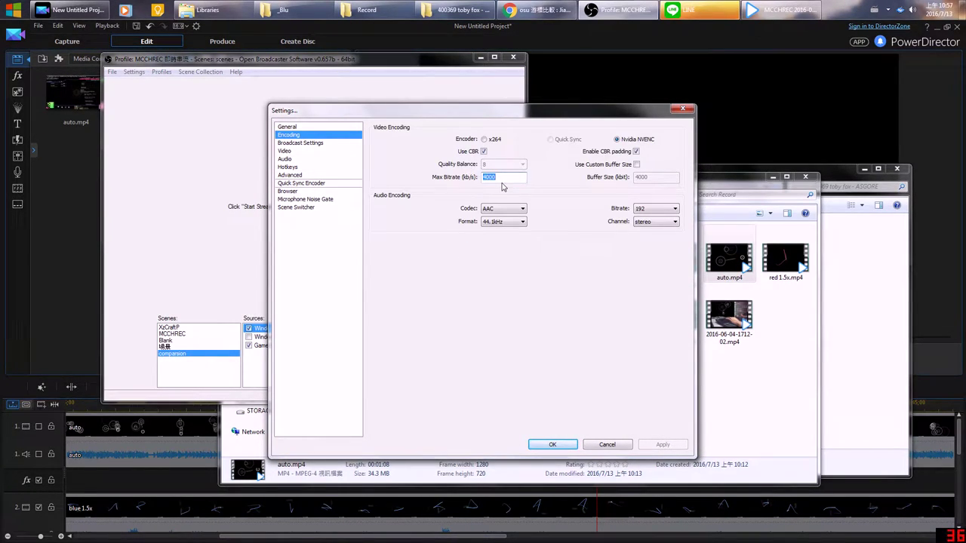
type("4000")
left_click(607, 445)
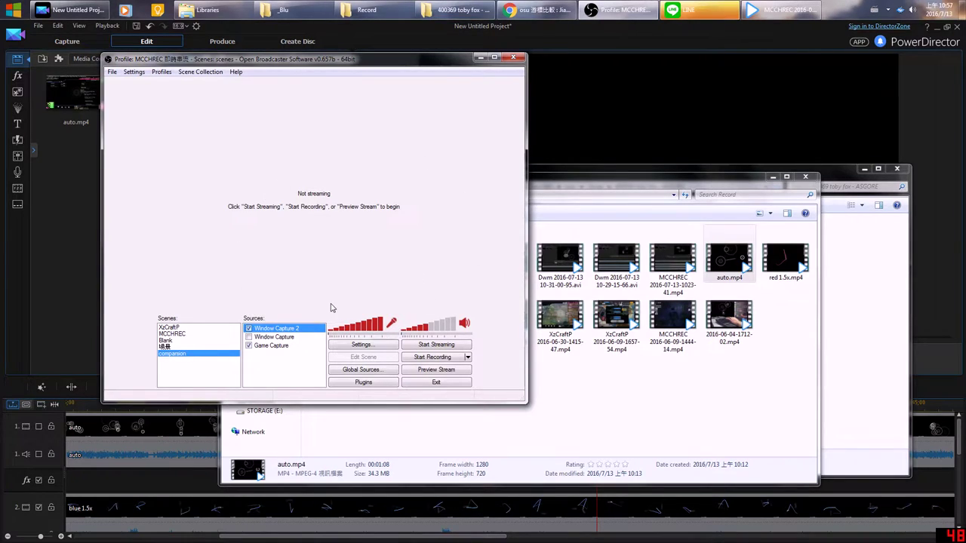
Exit Open Broadcaster Software and inspect the file details of the blue 1.5x, blue 75x, red 1.5x and auto recordings in the Record folder.
left_click(436, 383)
left_click_drag(603, 183, 458, 117)
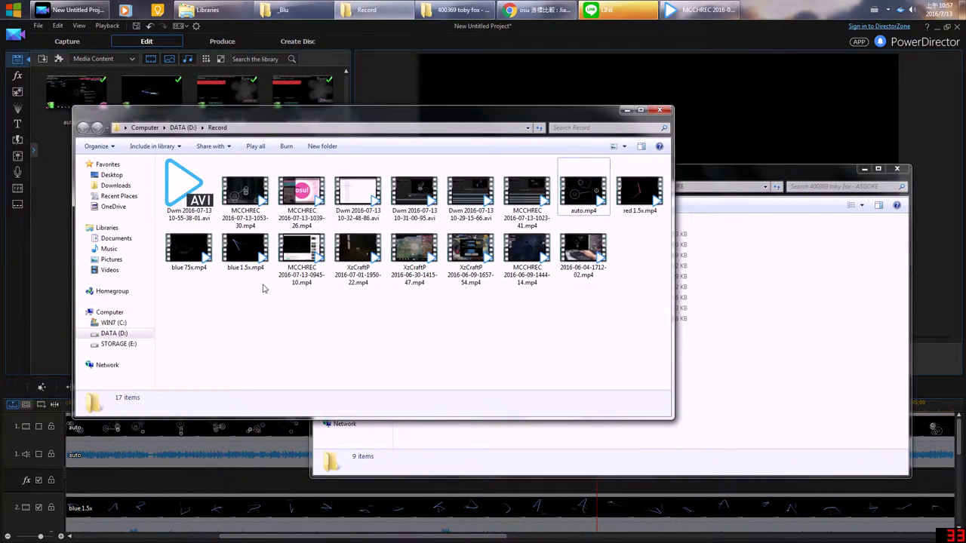
left_click(248, 266)
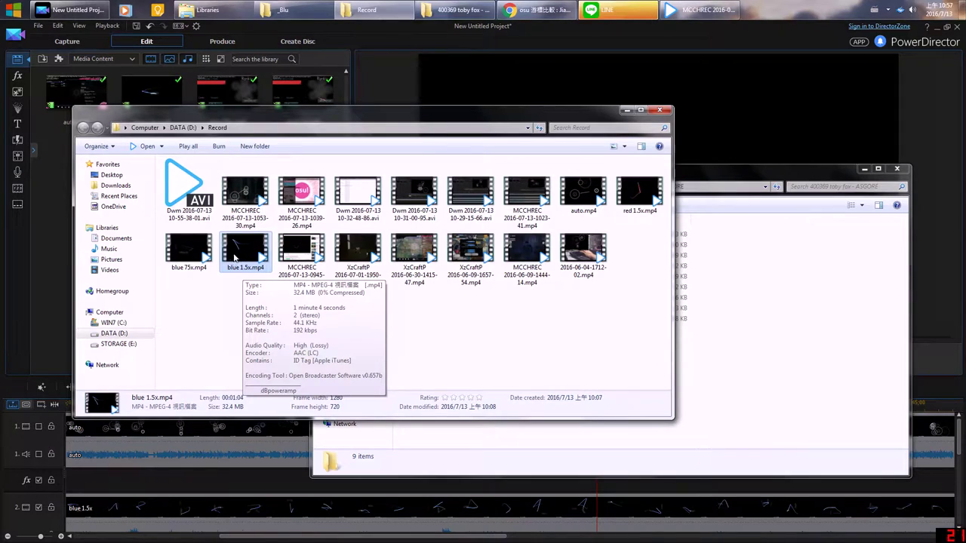
left_click(202, 260)
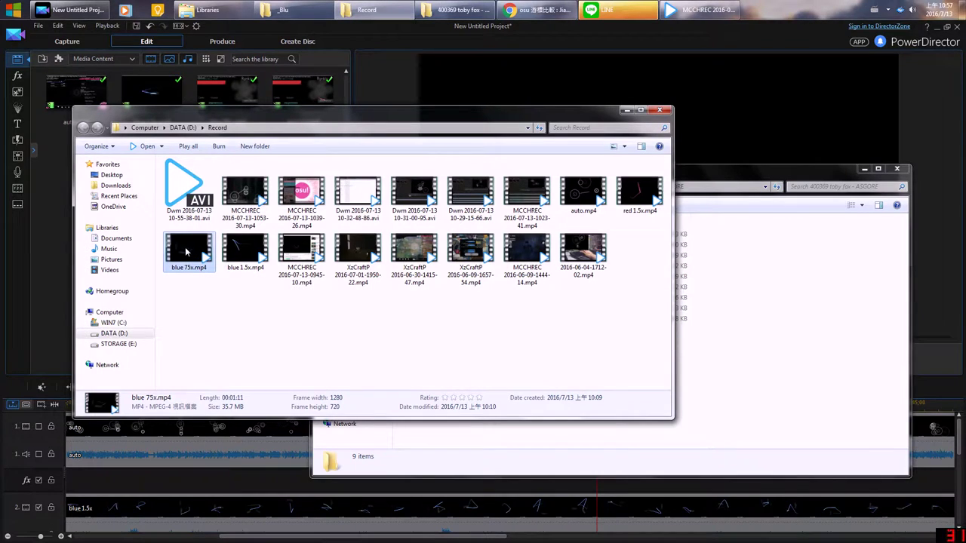
left_click(634, 215)
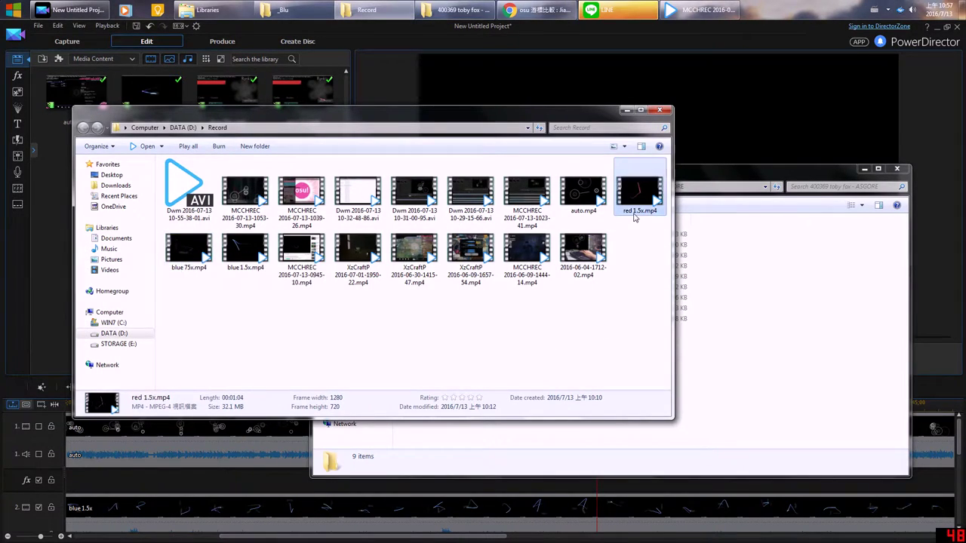
left_click(586, 211)
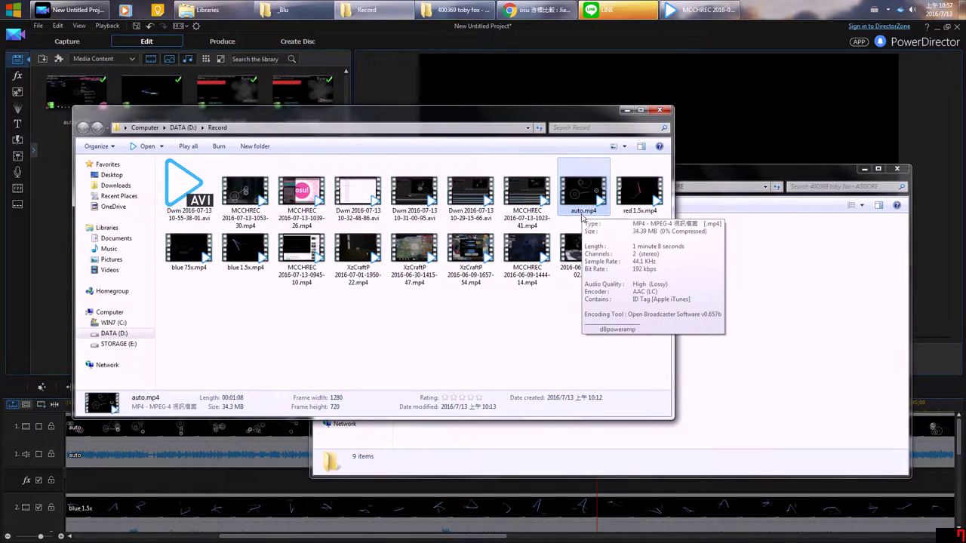
Switch to PowerDirector, start a new project without saving the current one, and enlarge the timeline and media library areas.
left_click(59, 194)
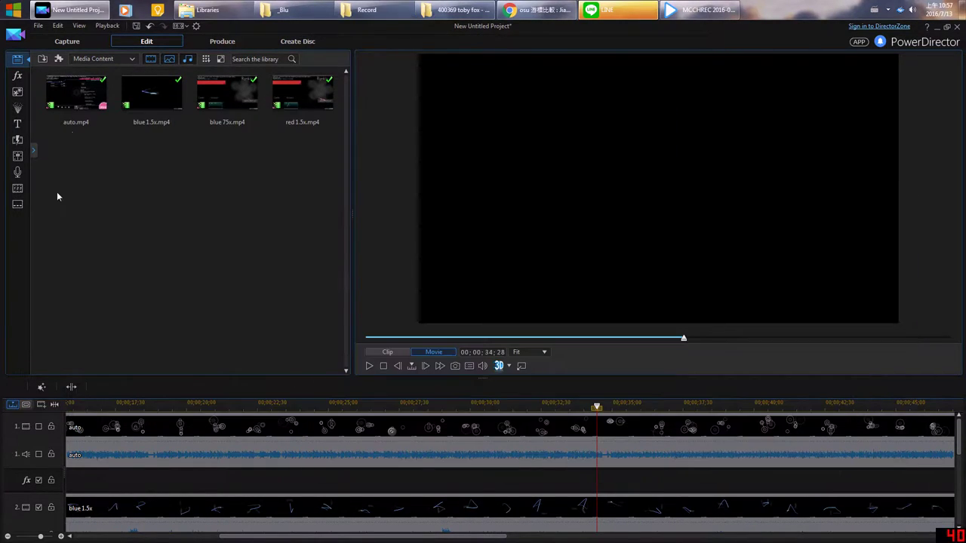
left_click(37, 29)
left_click(58, 38)
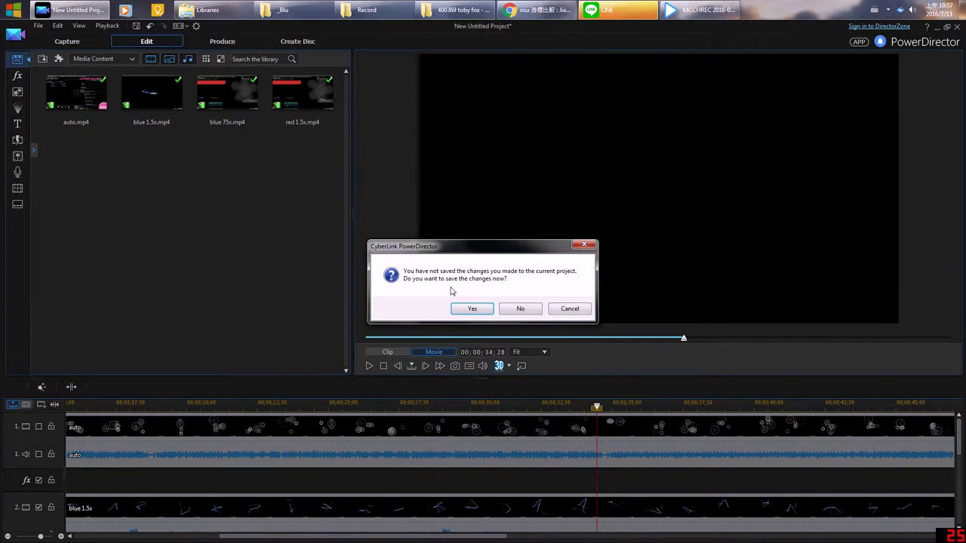
key("Escape")
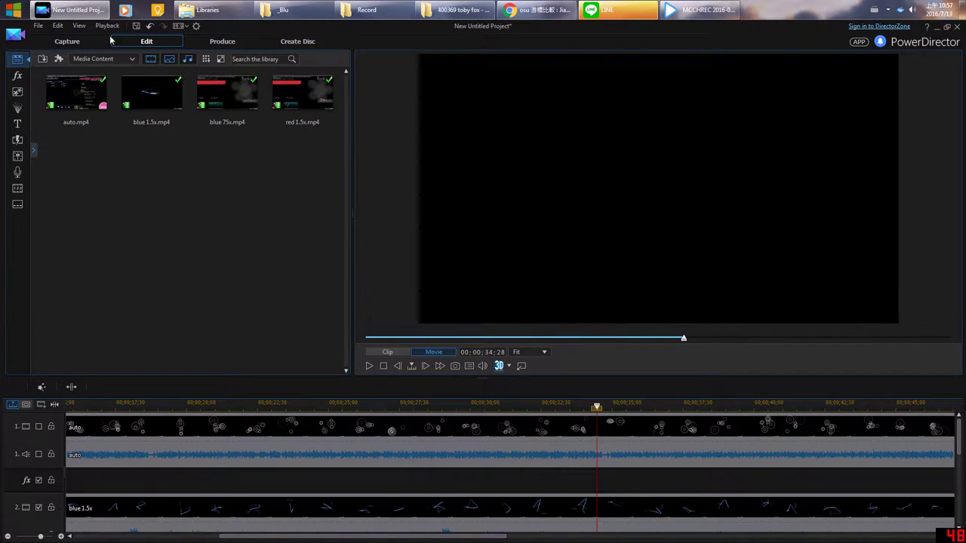
left_click(39, 25)
left_click(53, 38)
left_click(518, 309)
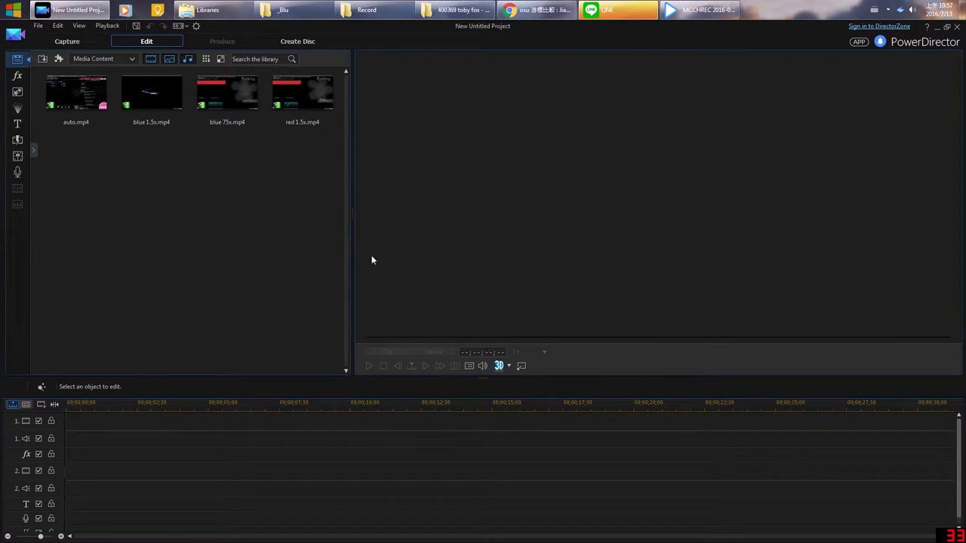
left_click_drag(489, 378, 489, 337)
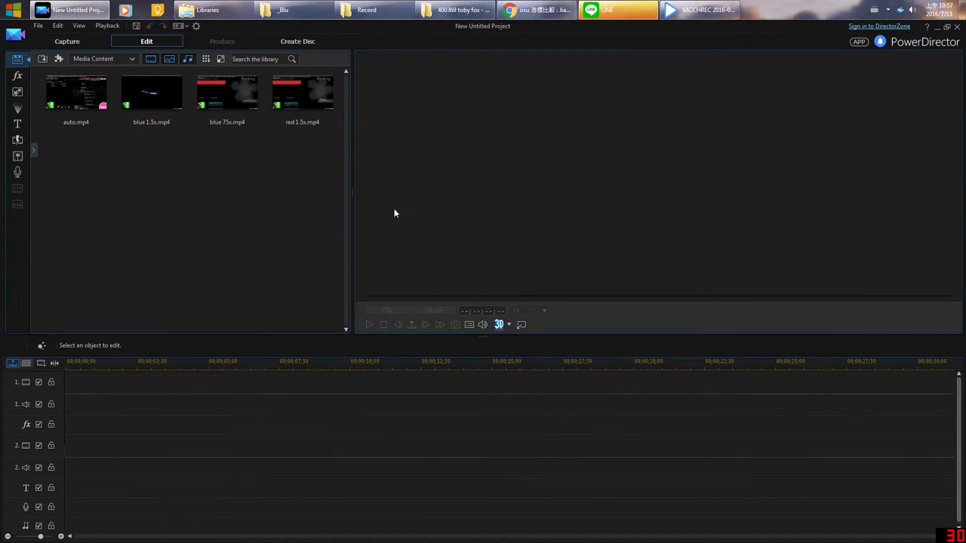
left_click_drag(350, 189, 465, 187)
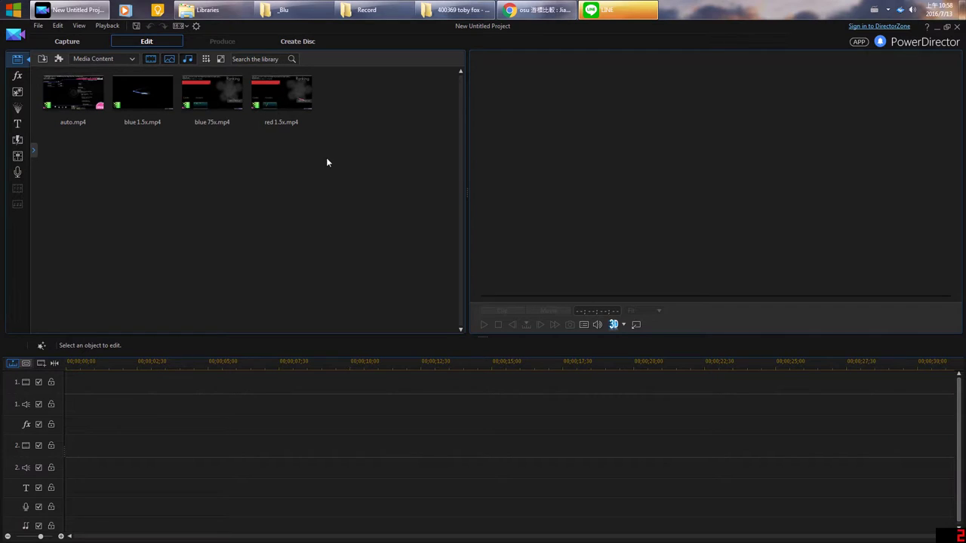
Try chroma keying blue 1.5x.mp4 on the first video track in PiP Designer, cancel, and delete the clip.
left_click_drag(143, 93, 37, 414)
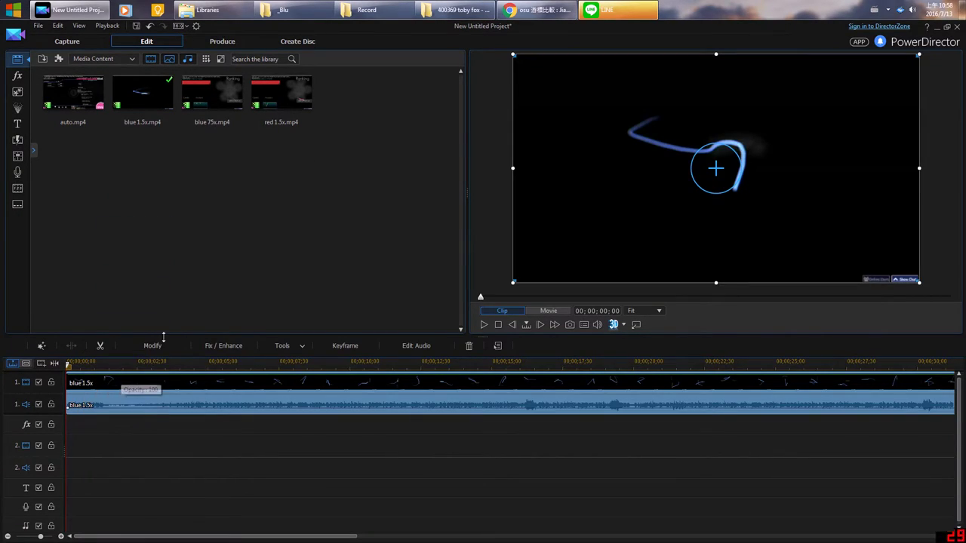
left_click(152, 346)
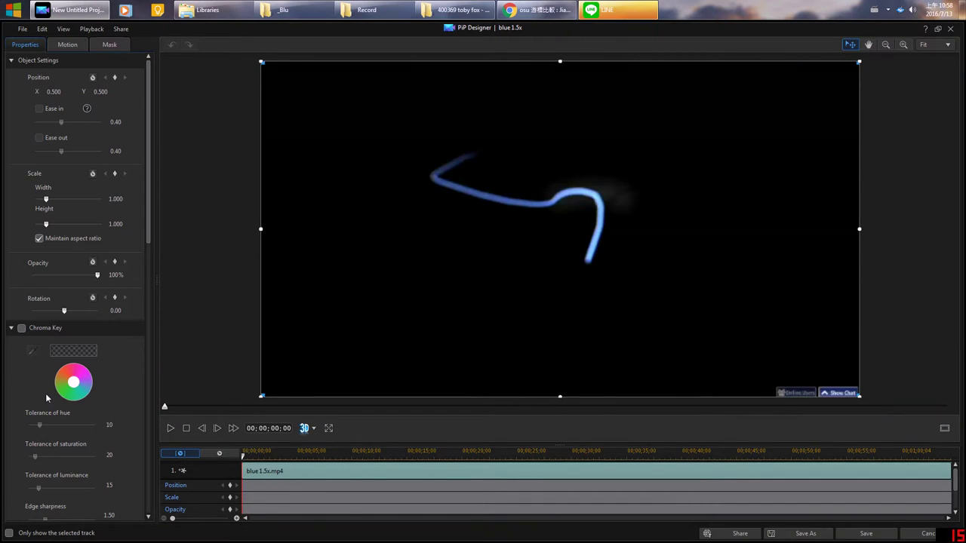
left_click(21, 328)
key("Escape")
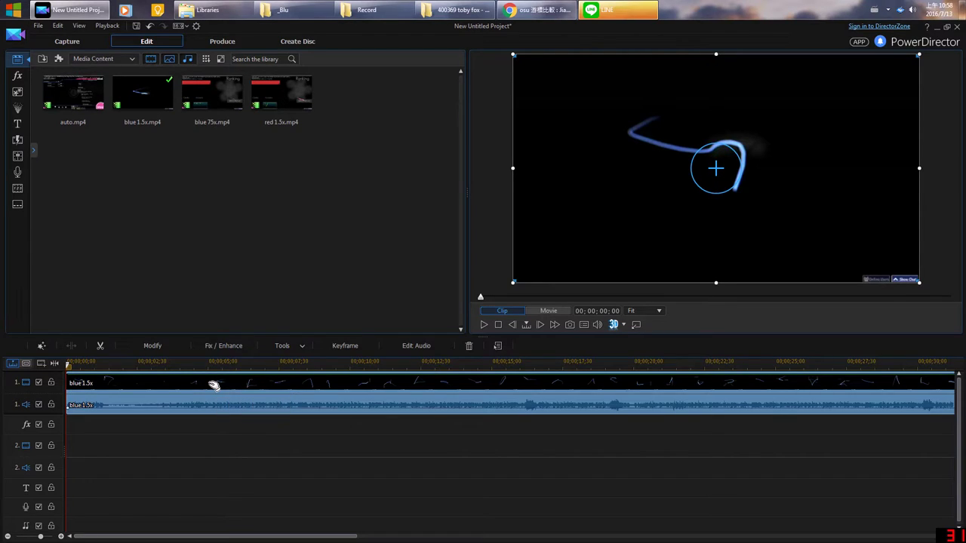
key("Delete")
Enlarge the timeline area further and close the Chrome, Libraries, _Blu and toby fox - ASGORE folder windows.
left_click_drag(484, 337, 486, 270)
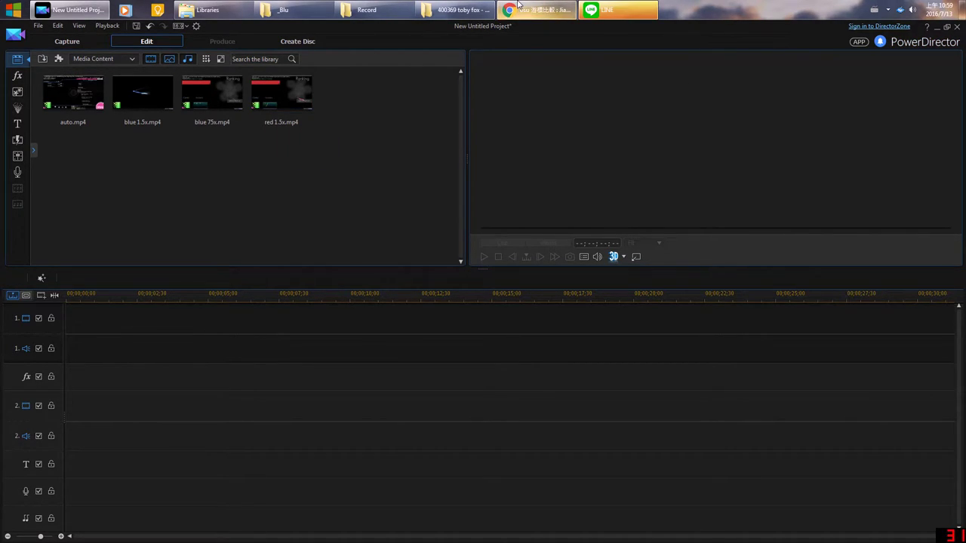
mouse_move(543, 17)
mouse_move(581, 36)
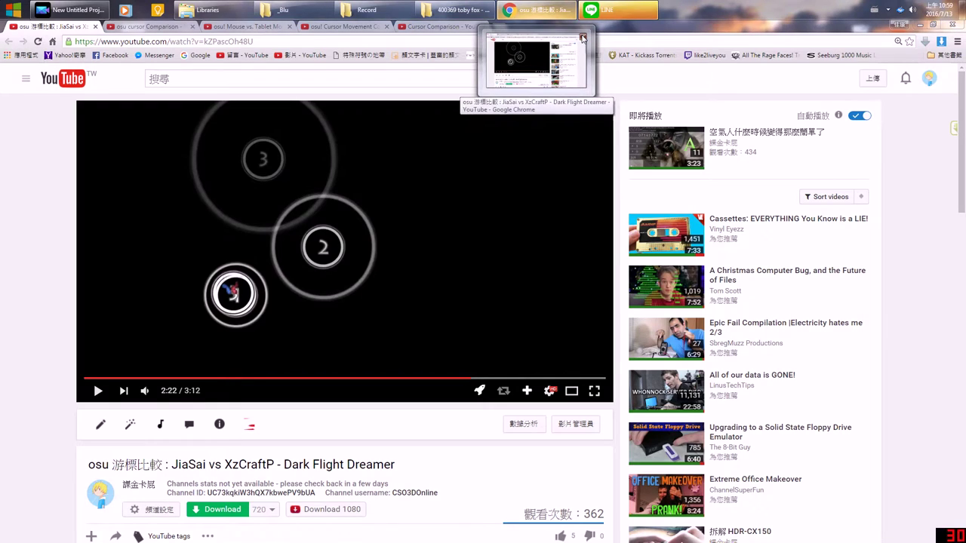
left_click(582, 38)
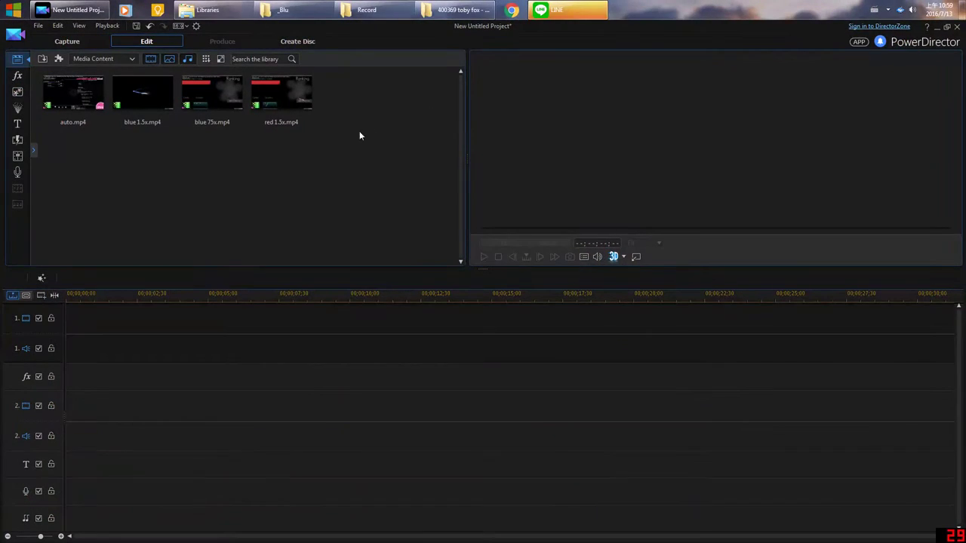
mouse_move(247, 7)
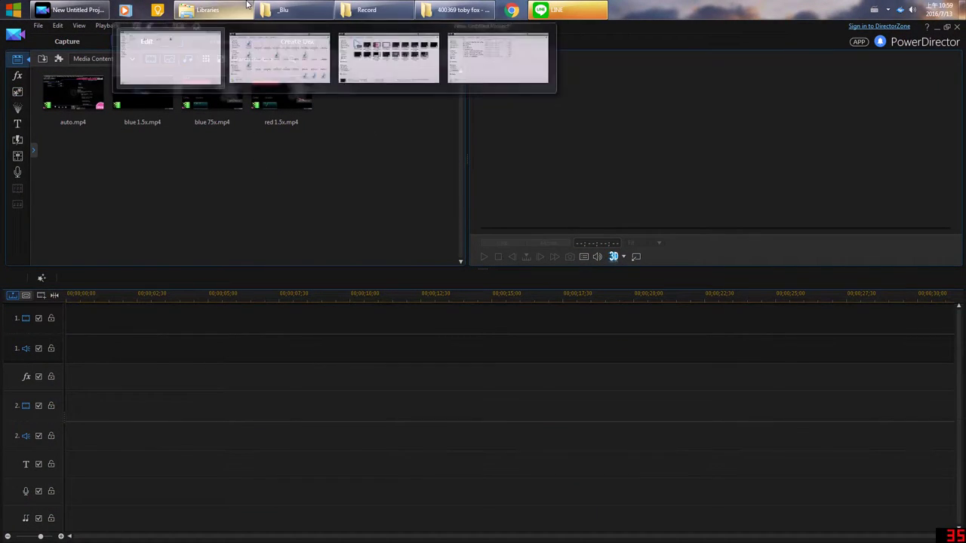
left_click(218, 38)
left_click(231, 38)
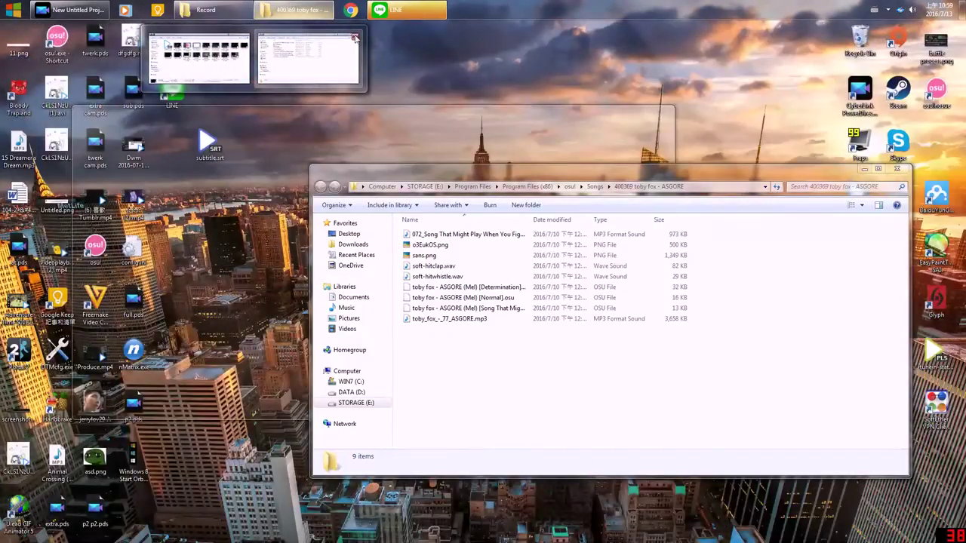
left_click(353, 38)
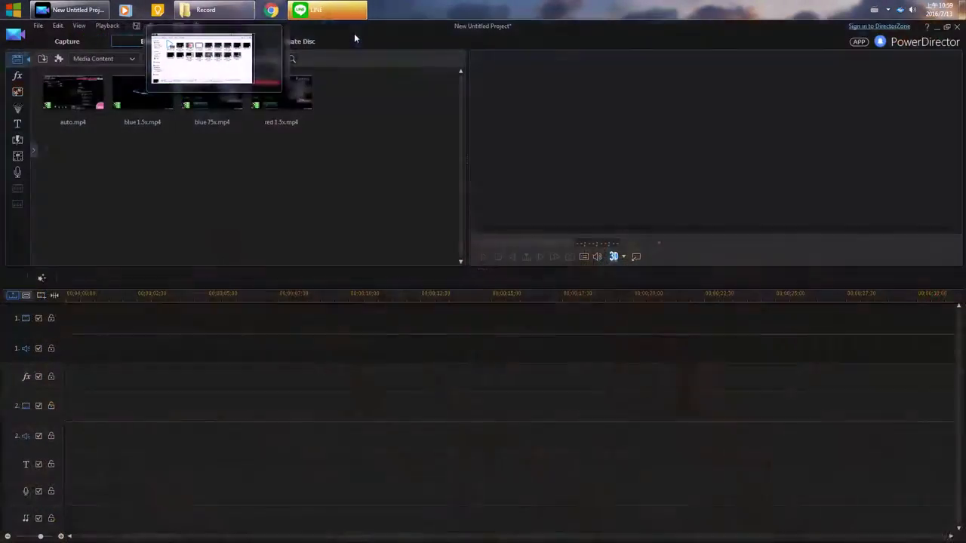
Check the CPU usage on Task Manager's performance page and close Task Manager.
right_click(777, 7)
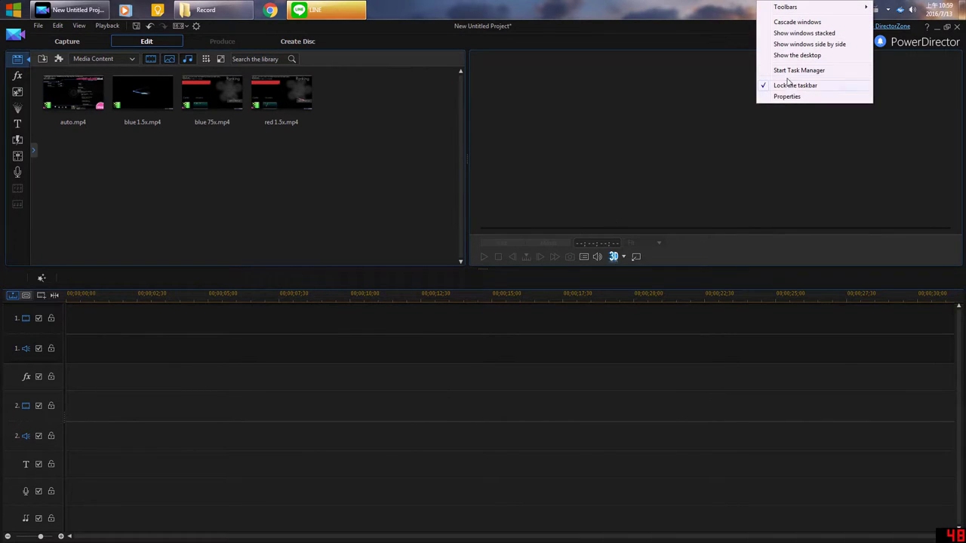
left_click(391, 172)
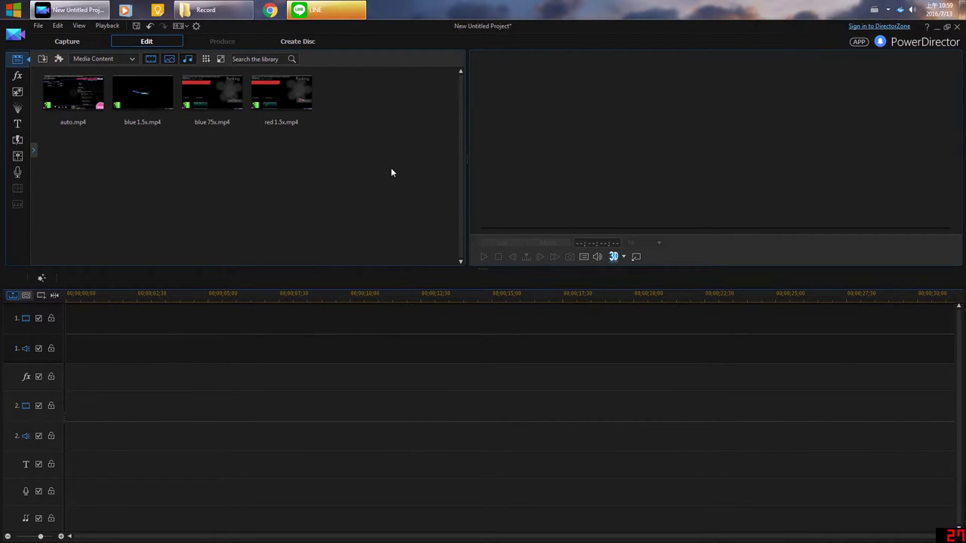
right_click(571, 4)
left_click(587, 74)
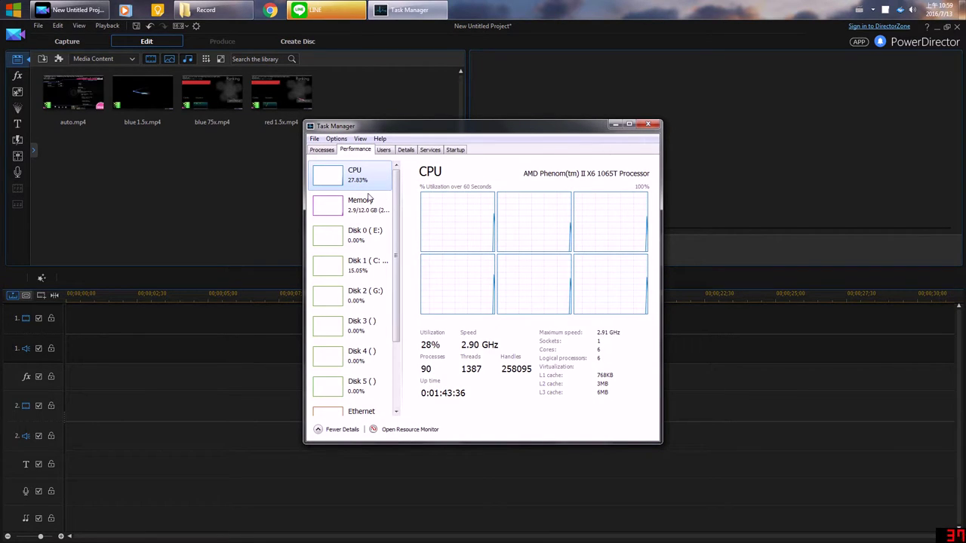
left_click(647, 124)
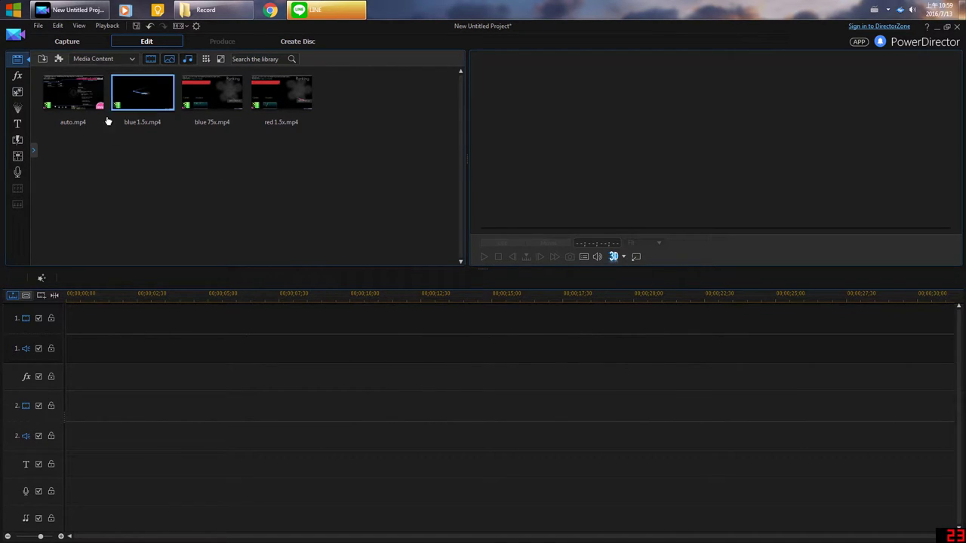
Place auto.mp4 at the start of the first video track and split it at 00;00;07;54, where the first note begins.
left_click_drag(86, 101, 56, 323)
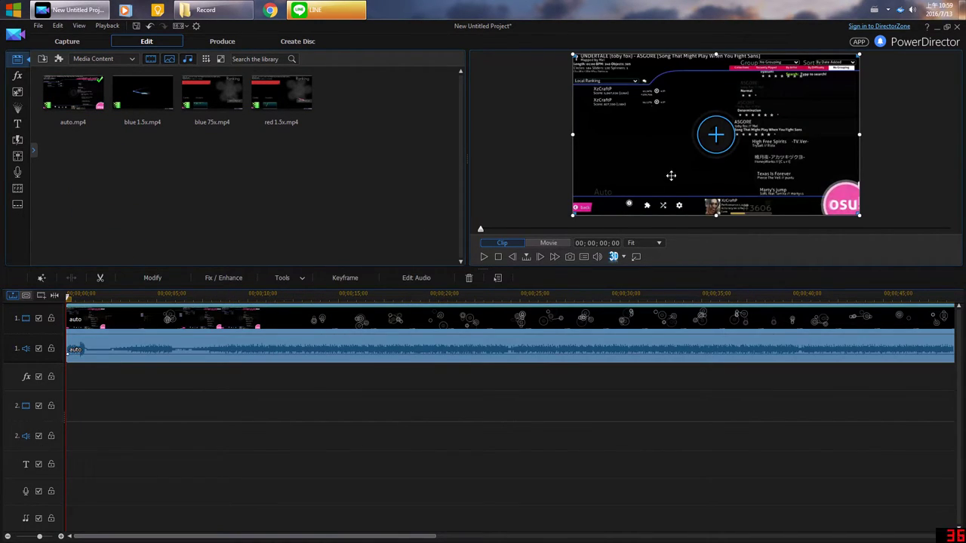
left_click_drag(480, 269, 491, 388)
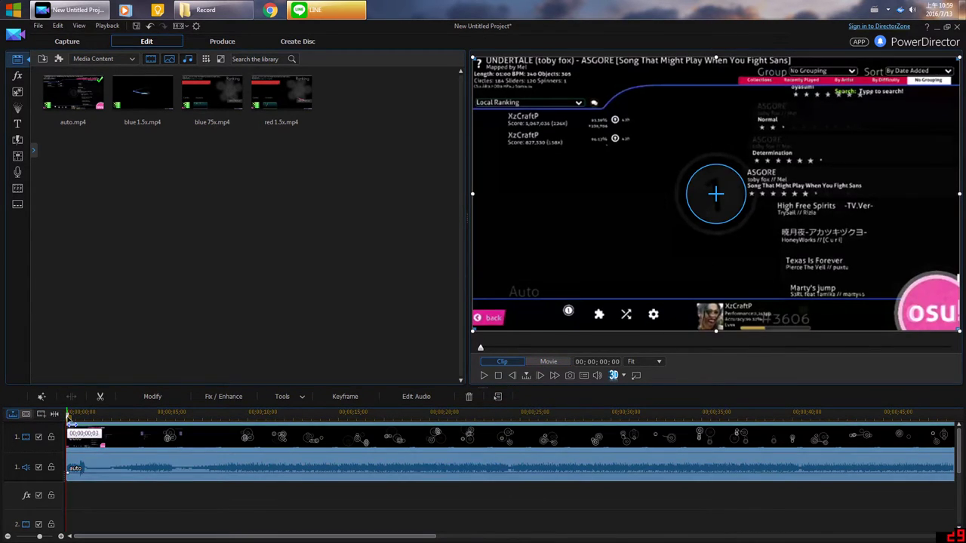
left_click(90, 415)
left_click_drag(89, 416, 143, 414)
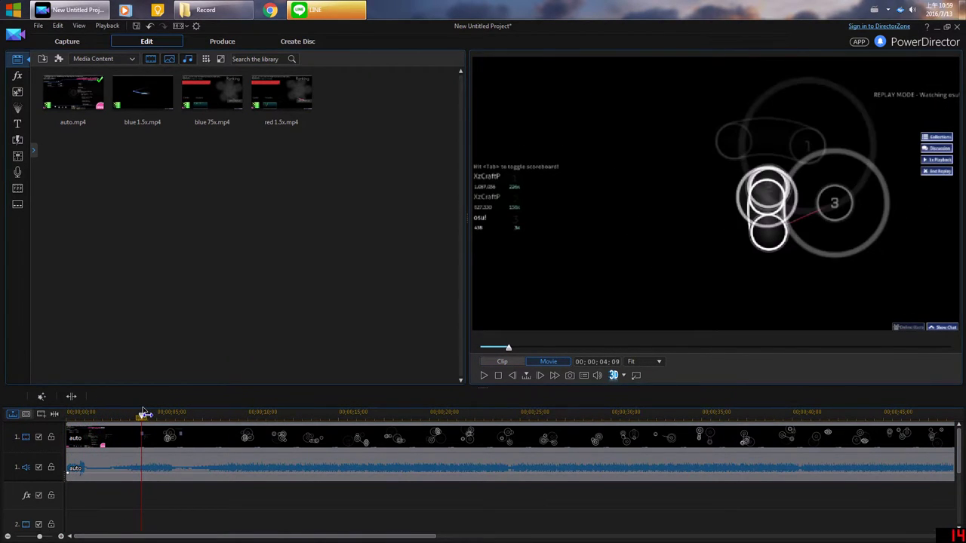
left_click(878, 189)
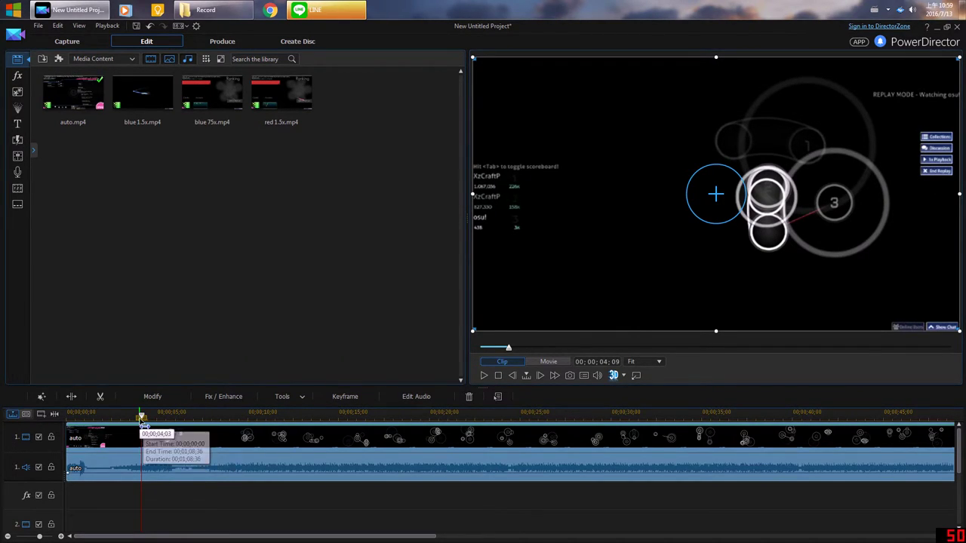
left_click_drag(142, 425, 203, 415)
left_click_drag(203, 414, 209, 414)
left_click(326, 446)
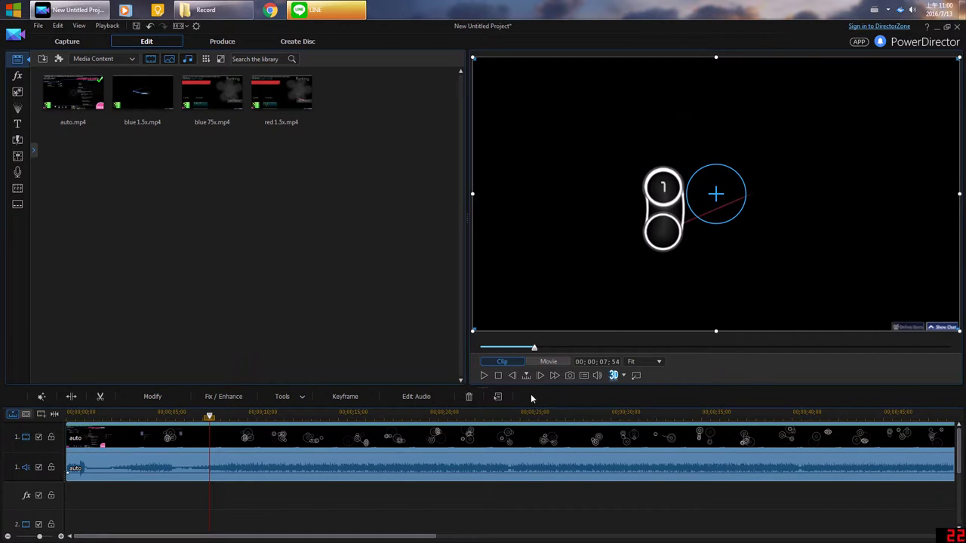
left_click(70, 398)
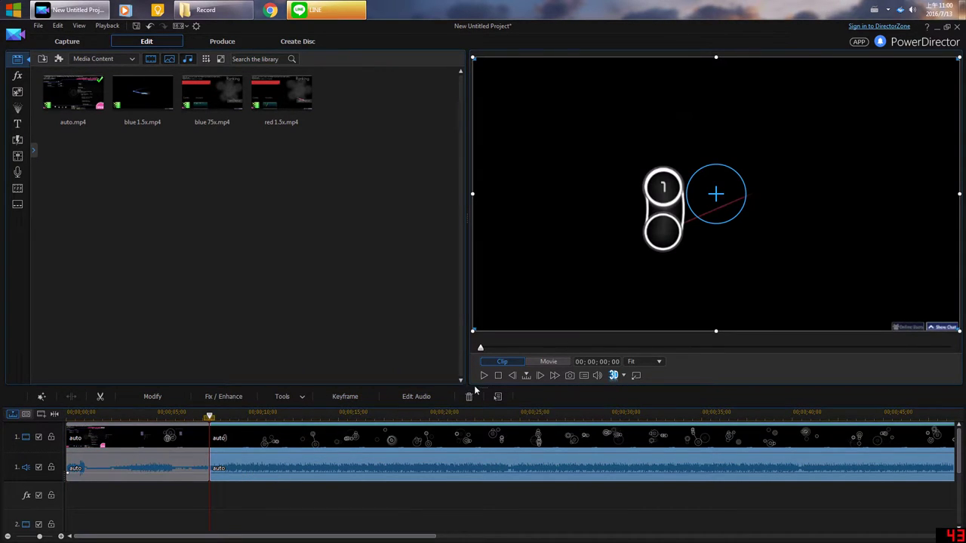
Enlarge the timeline area and try removing the opening auto segment while leaving a gap, then restore it.
left_click_drag(478, 387, 478, 328)
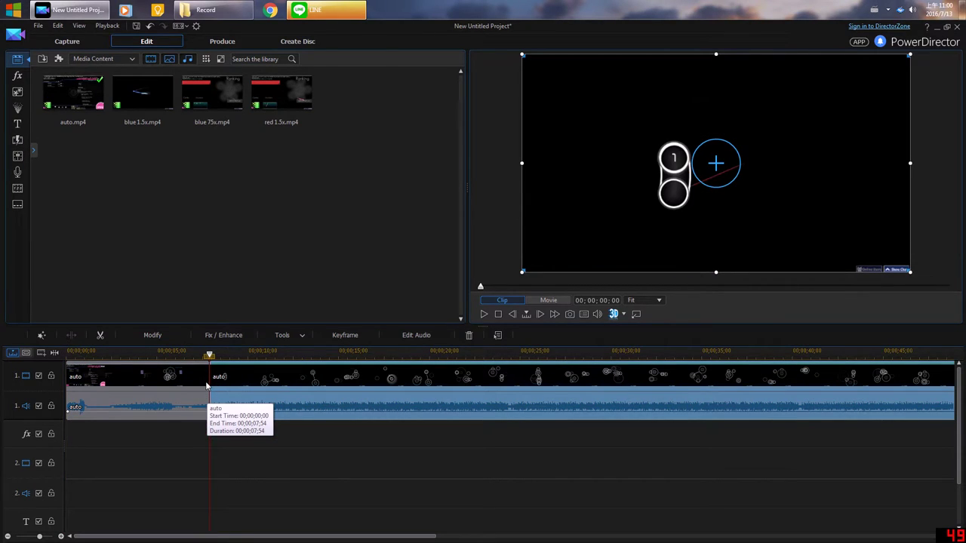
left_click(207, 391)
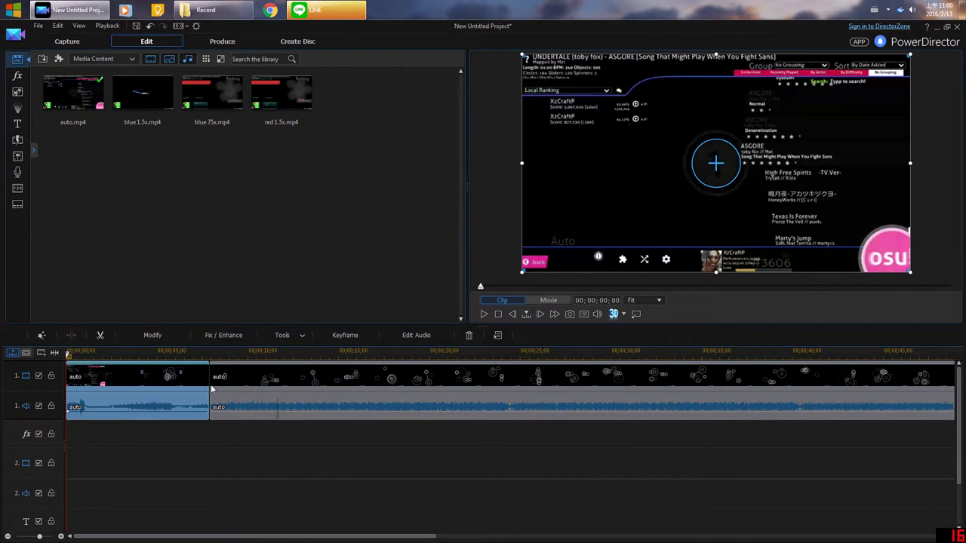
right_click(214, 406)
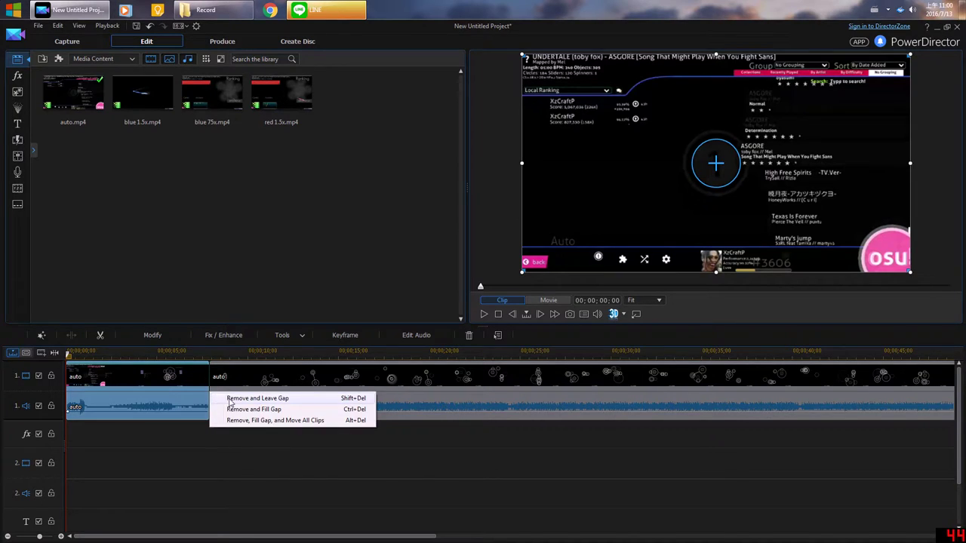
left_click(231, 398)
mouse_move(210, 380)
left_mouse_down()
mouse_move(58, 410)
mouse_move(210, 407)
mouse_move(134, 400)
mouse_move(218, 380)
left_mouse_up()
key("ctrl+v")
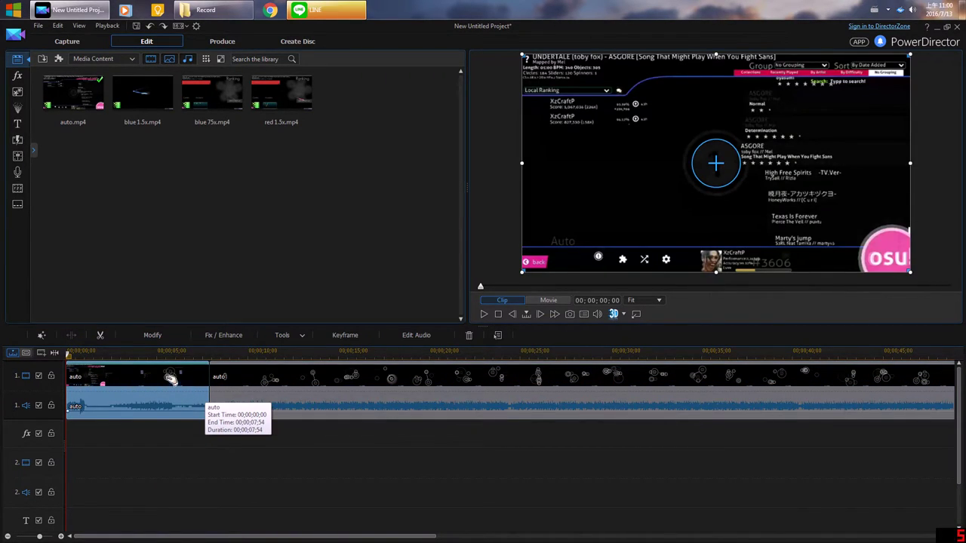
Remove the opening auto segment before the split, filling the gap and moving all clips.
left_click(208, 395)
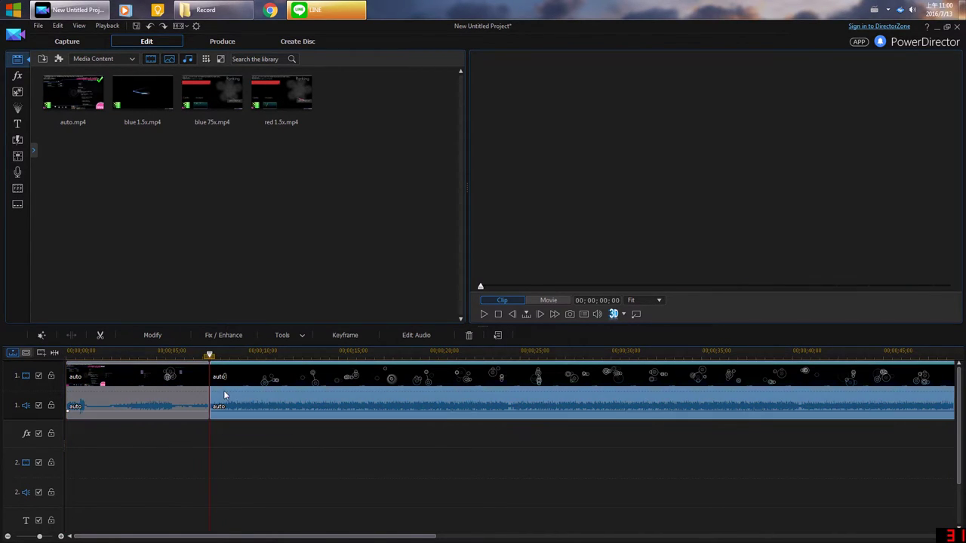
left_click(188, 387)
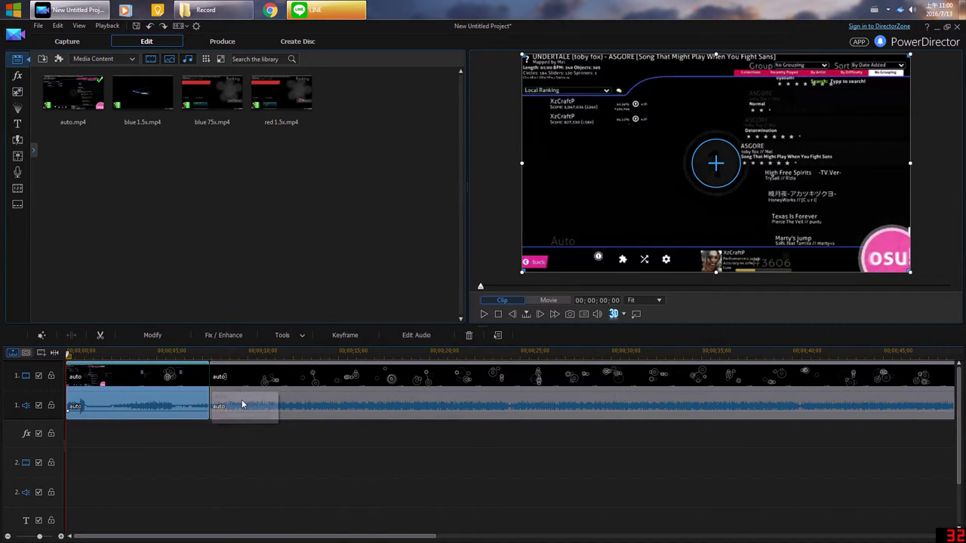
key("Delete")
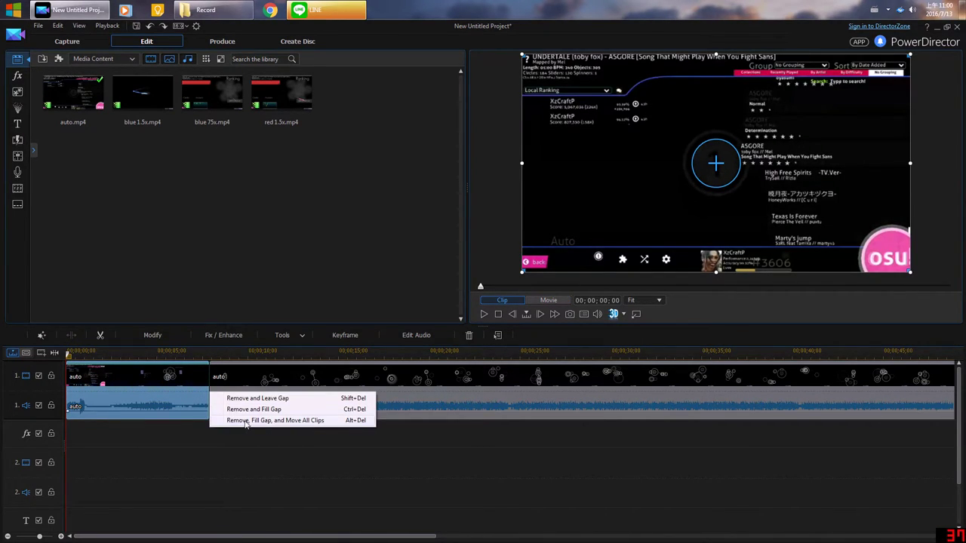
left_click(245, 421)
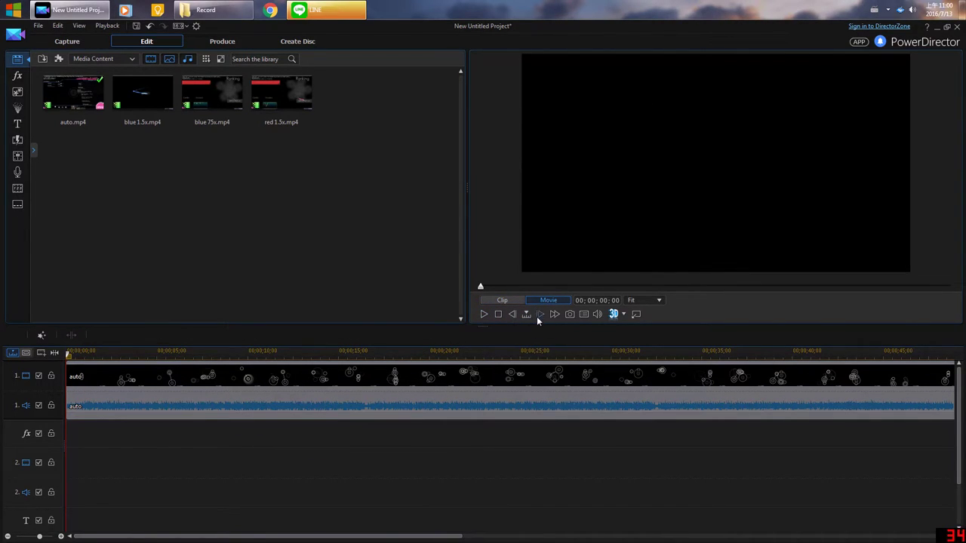
left_click(539, 315)
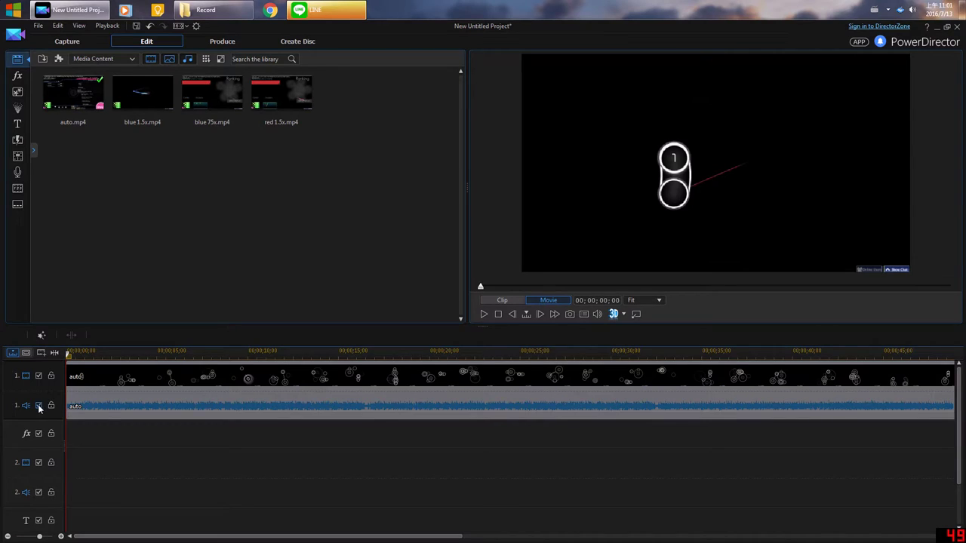
Disable the first video and audio tracks and place blue 1.5x.mp4 at the start of the second video track.
left_click_drag(75, 351, 161, 352)
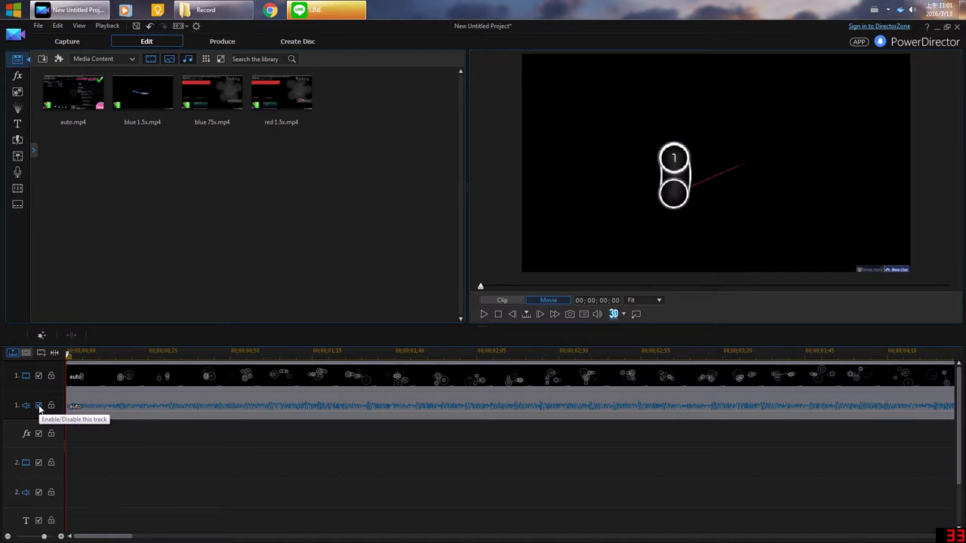
left_click(39, 376)
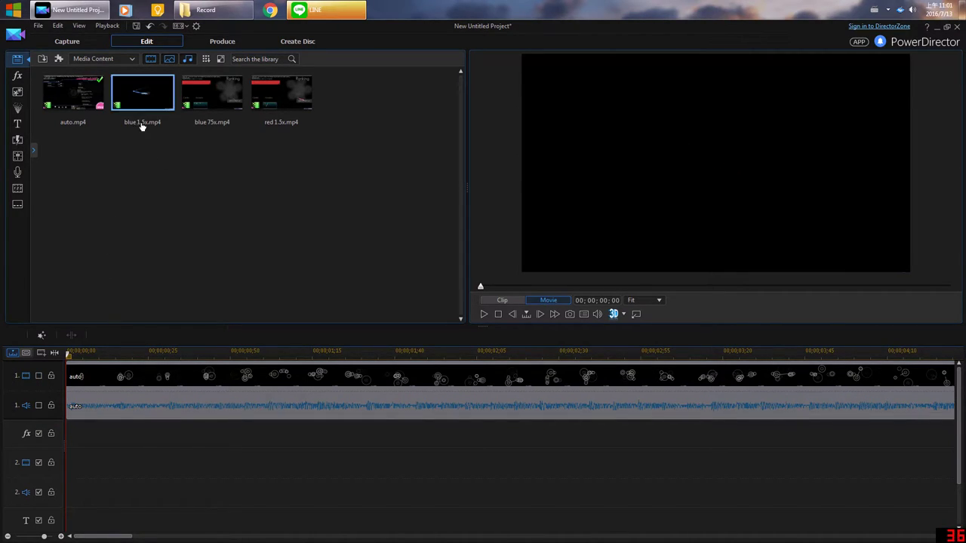
left_click_drag(142, 94, 72, 463)
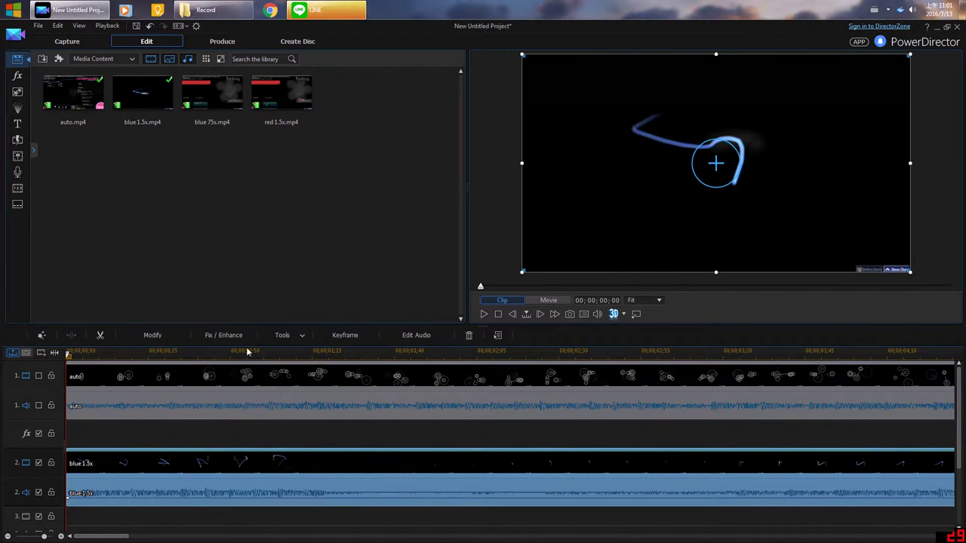
Play through the opening of the blue 1.5x clip to locate where its first note begins.
scroll(246, 353, "down", 2)
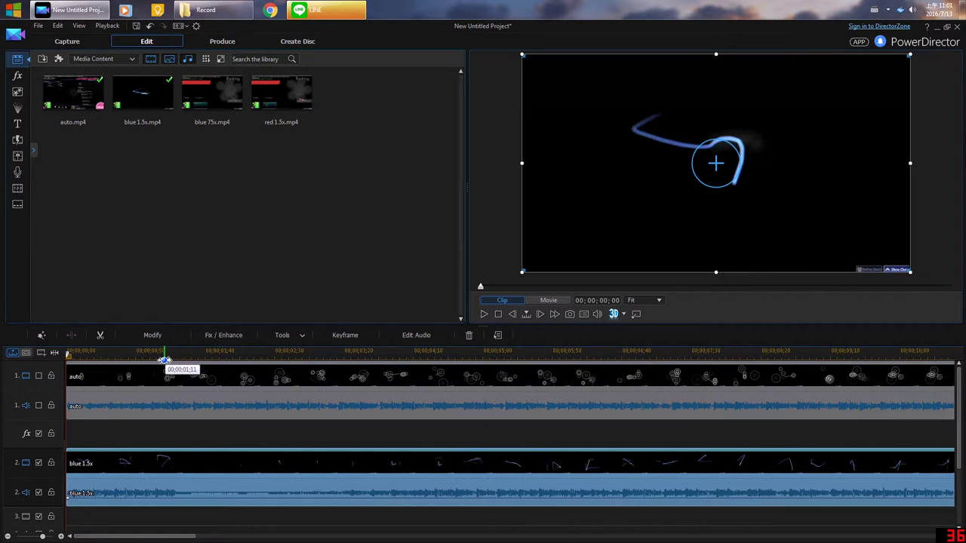
left_click(165, 360)
key("space")
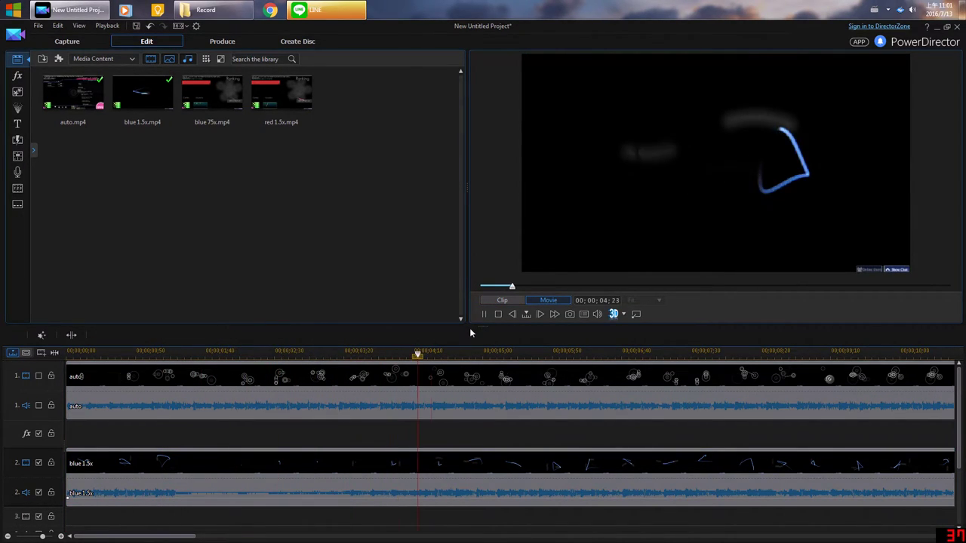
key("space")
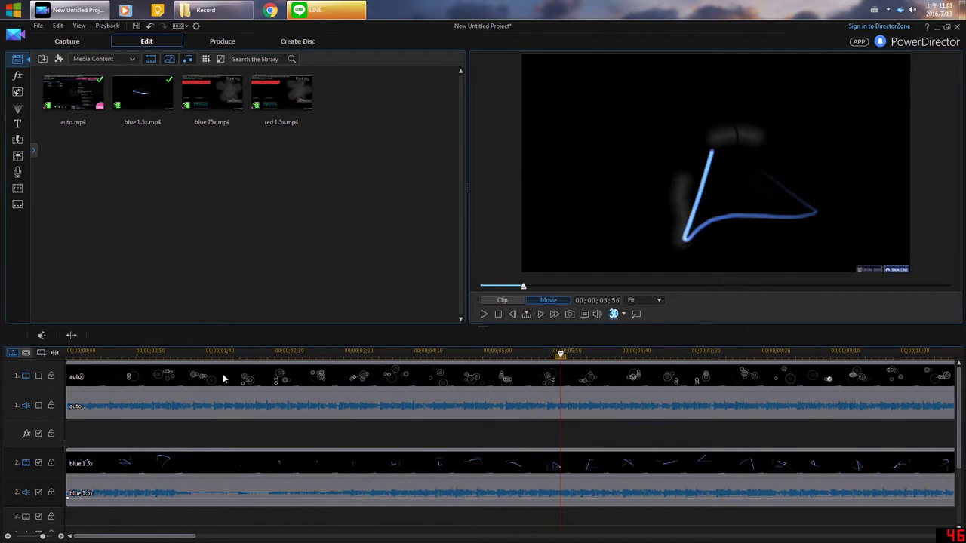
left_click(207, 352)
key("space")
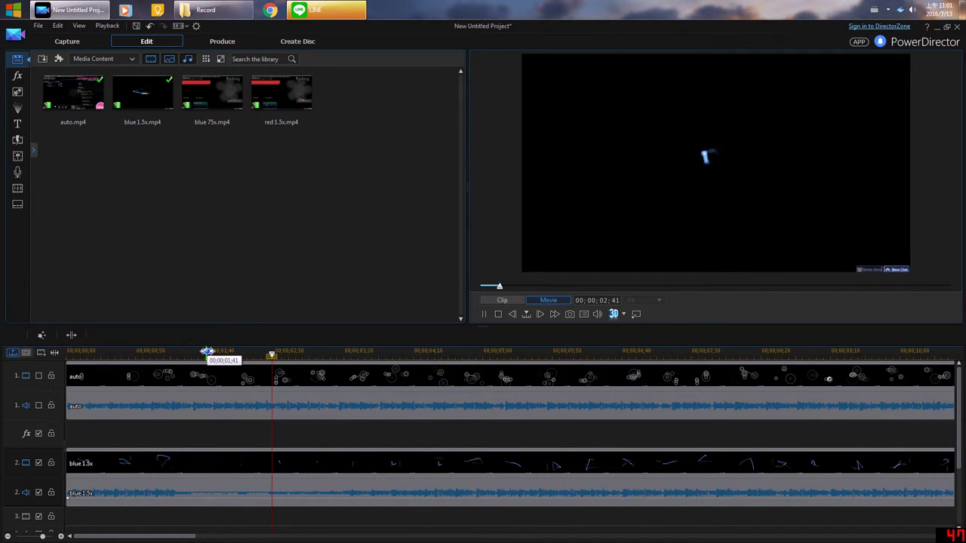
key("space")
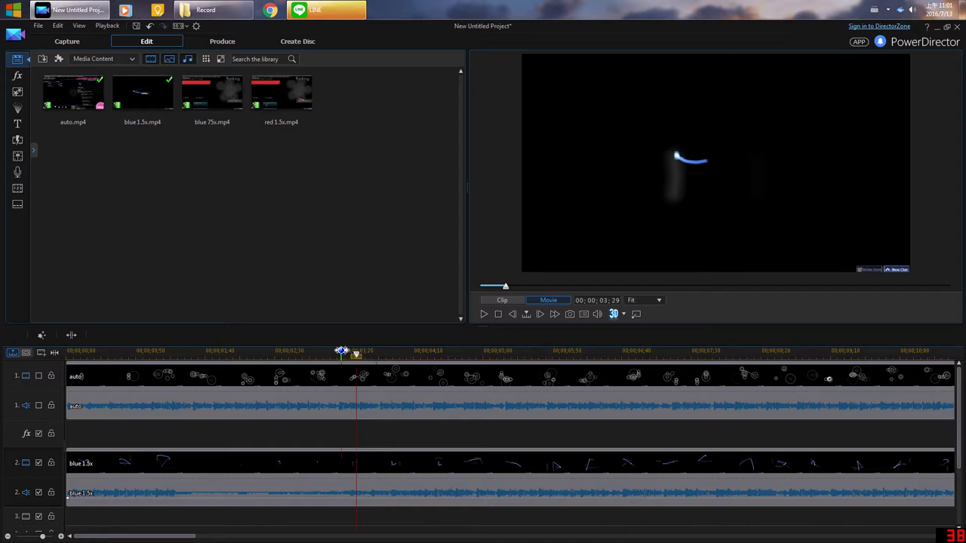
left_click(342, 352)
left_click(152, 104)
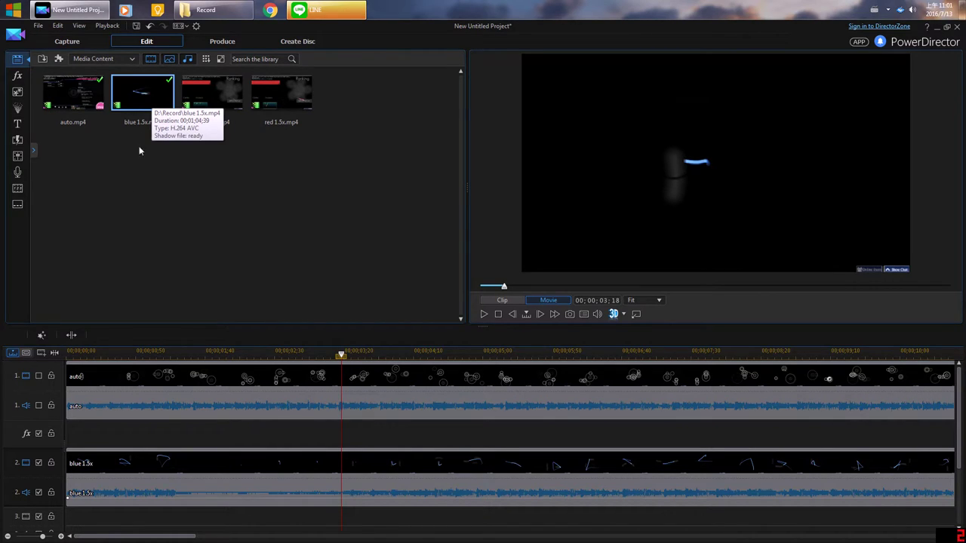
Step frame by frame to the first note in blue 1.5x and split the clip at 00;00;03;25.
left_click_drag(117, 352, 432, 352)
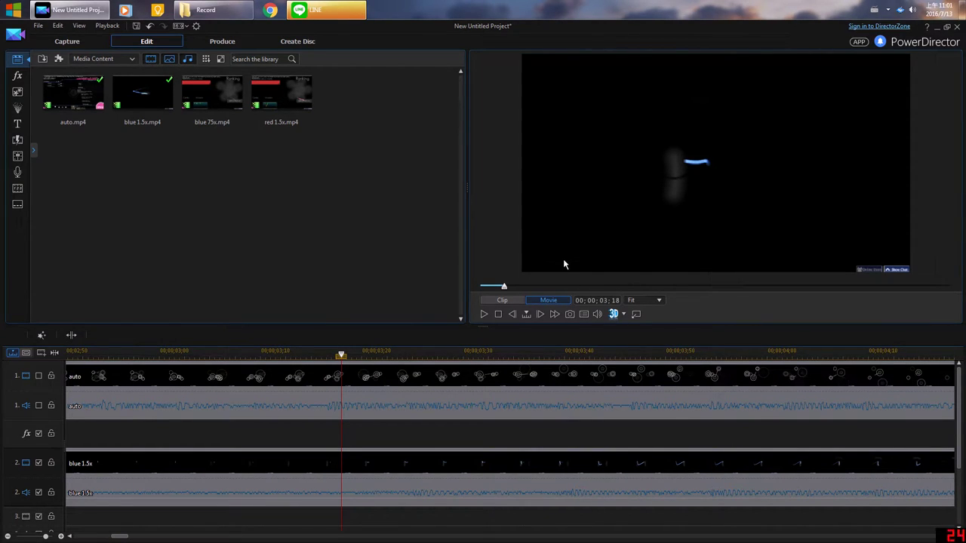
left_click(440, 462)
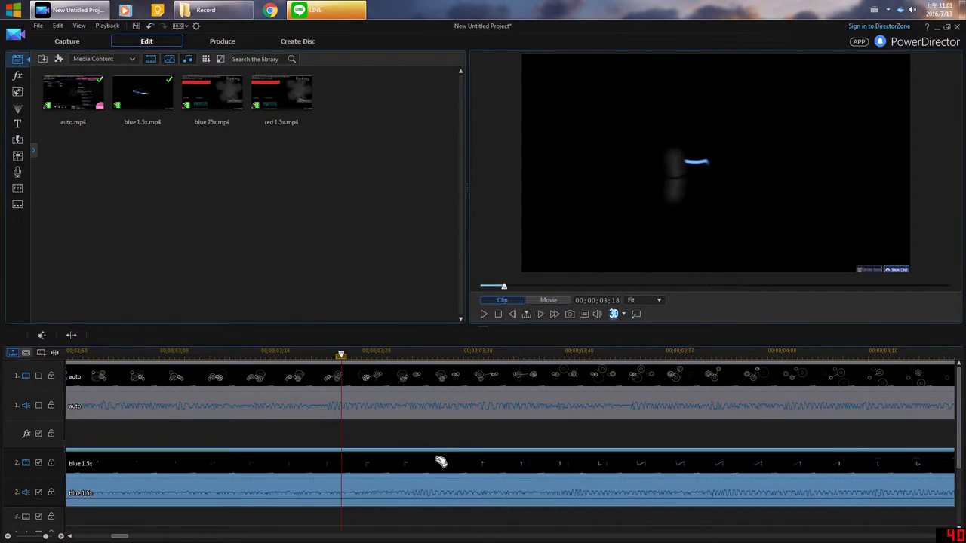
key("Right")
key("Right")
key("Right")
key("Right")
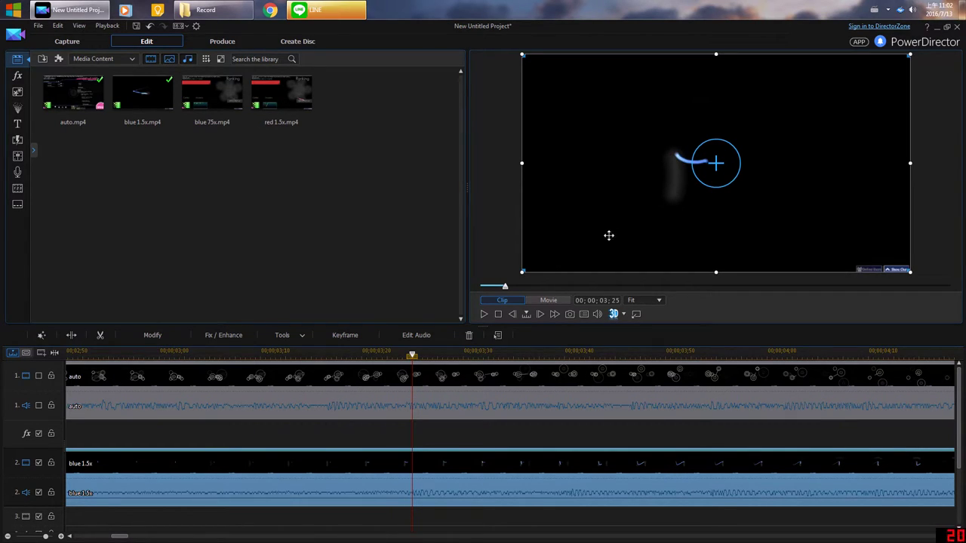
key("comma")
key("comma")
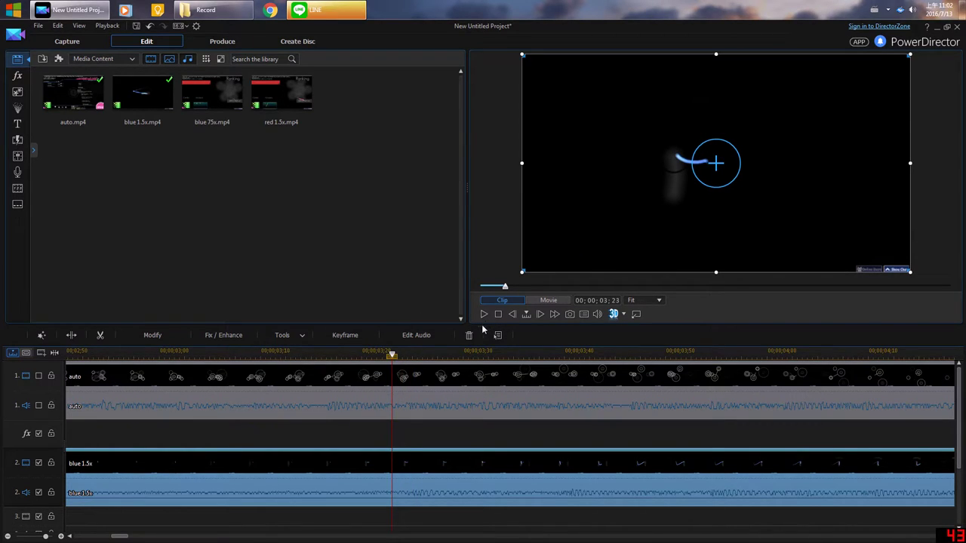
left_click_drag(489, 247, 491, 241)
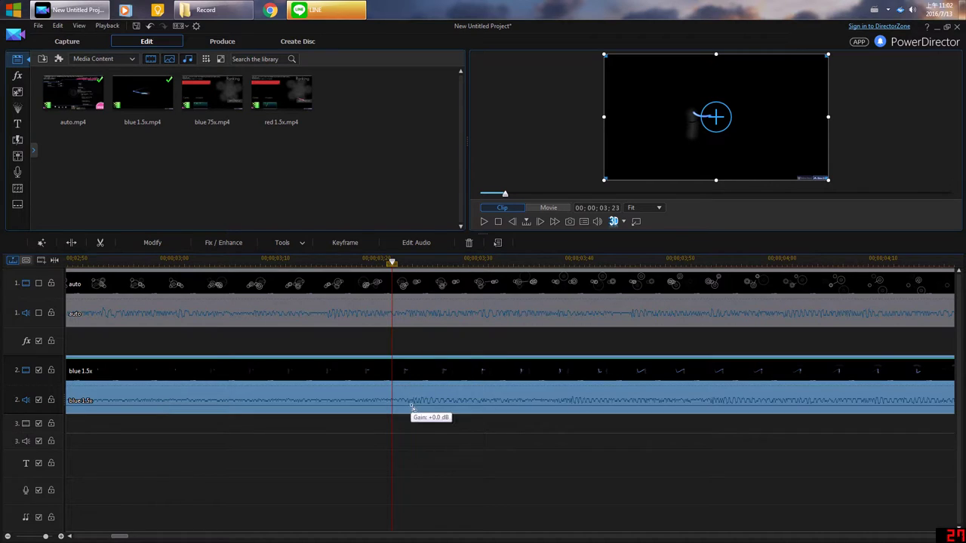
left_click_drag(390, 262, 407, 296)
left_click(467, 398)
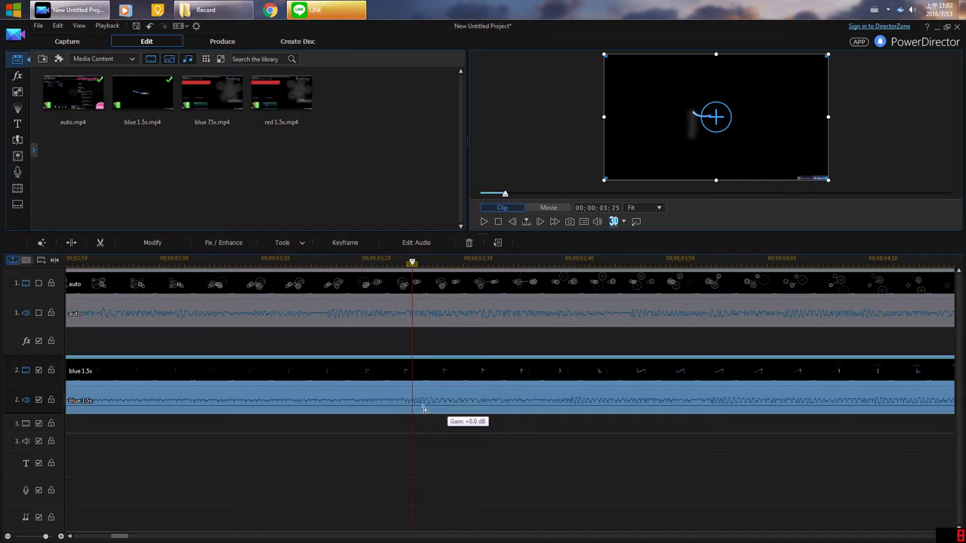
key("ctrl+t")
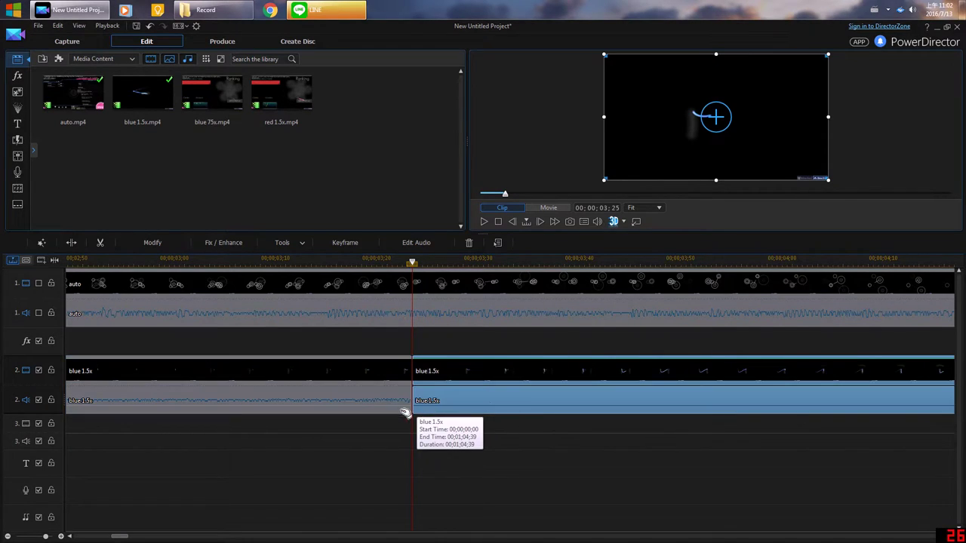
Delete the opening blue 1.5x segment before the split, close the gap and return to the project start.
left_click(363, 395)
key("Delete")
left_click(455, 416)
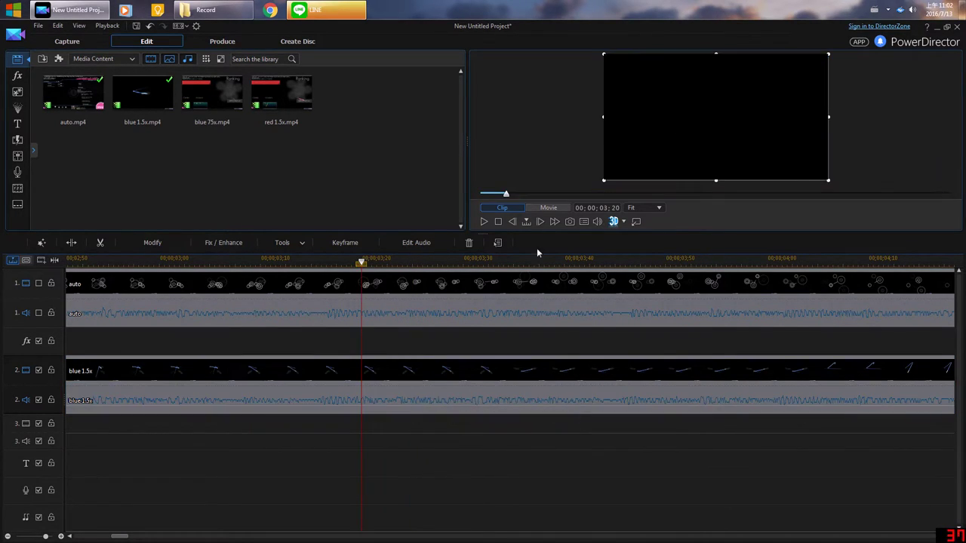
left_click(497, 221)
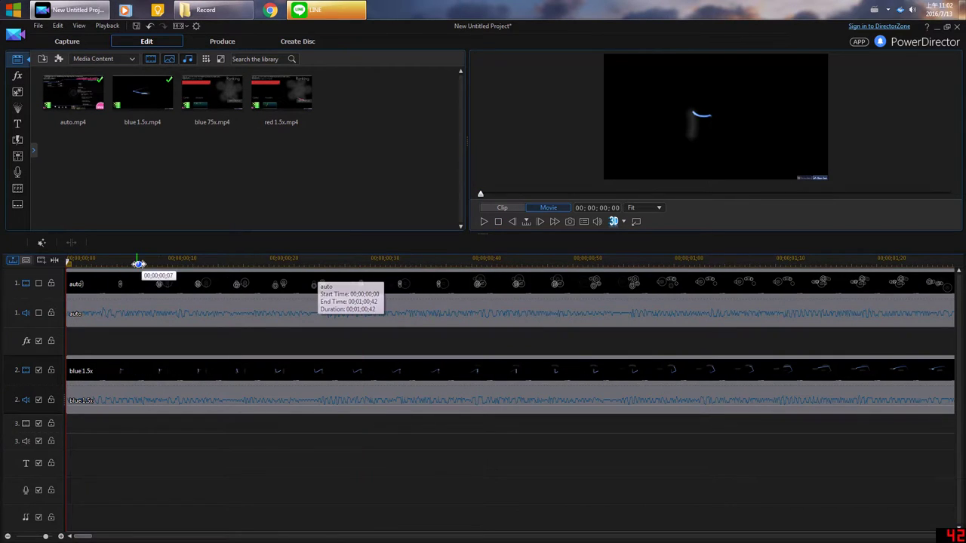
Shift the blue 1.5x clip one frame later to 00;00;00;01 and extend its beginning back to 00;00;00;00.
left_click_drag(156, 263, 147, 262)
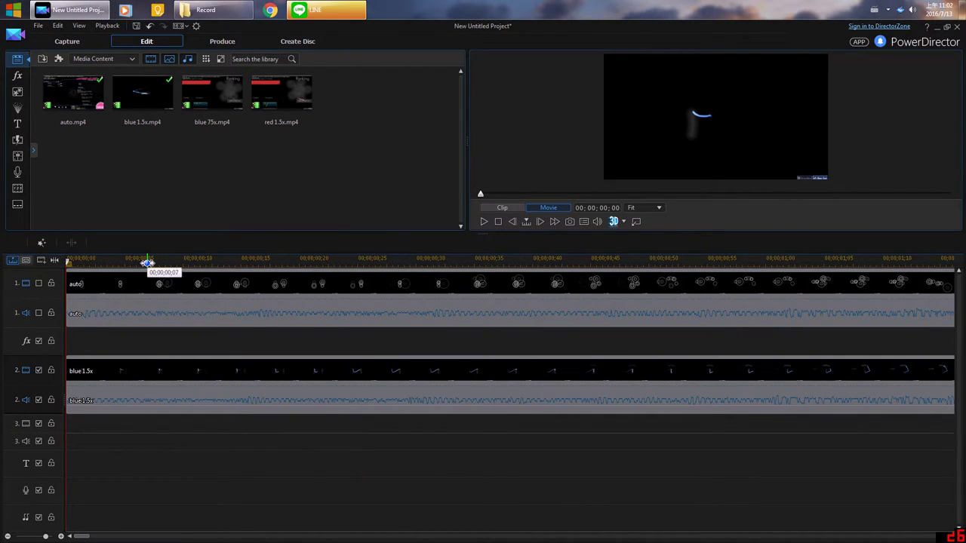
left_click(135, 320)
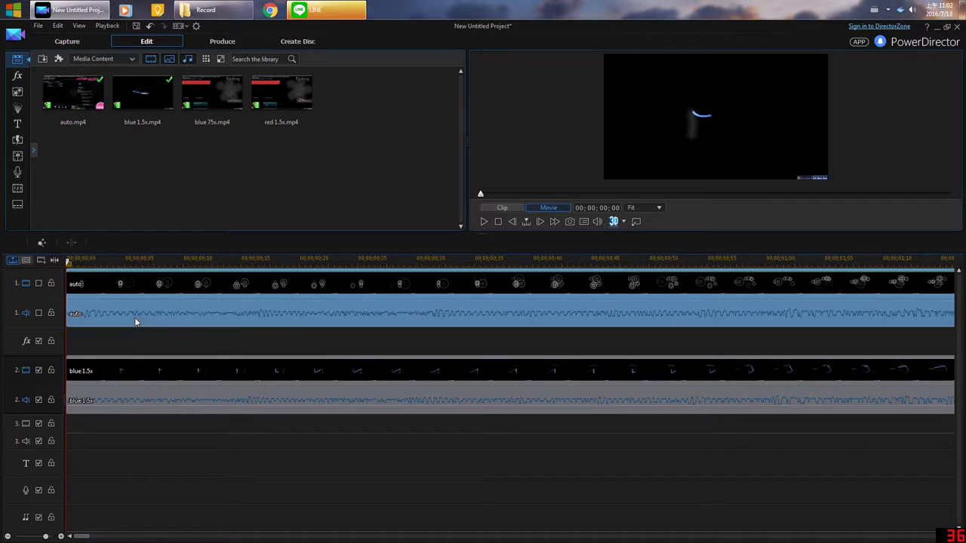
left_click(275, 345)
left_click(304, 370)
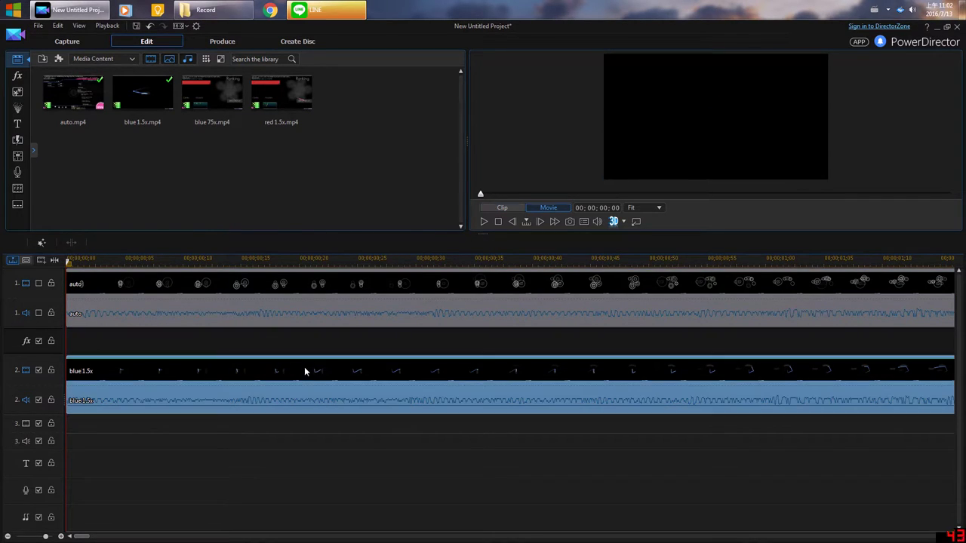
left_click_drag(282, 371, 293, 372)
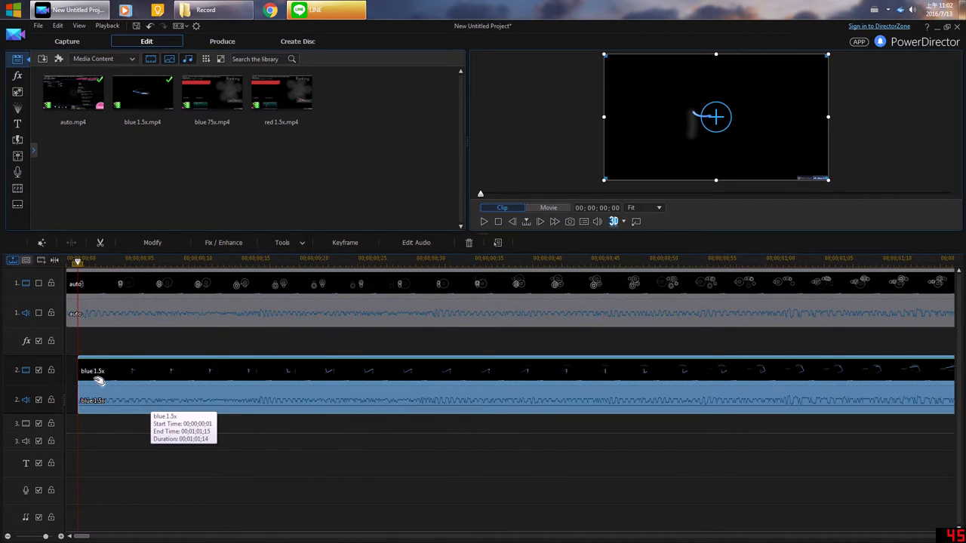
left_click_drag(79, 375, 61, 375)
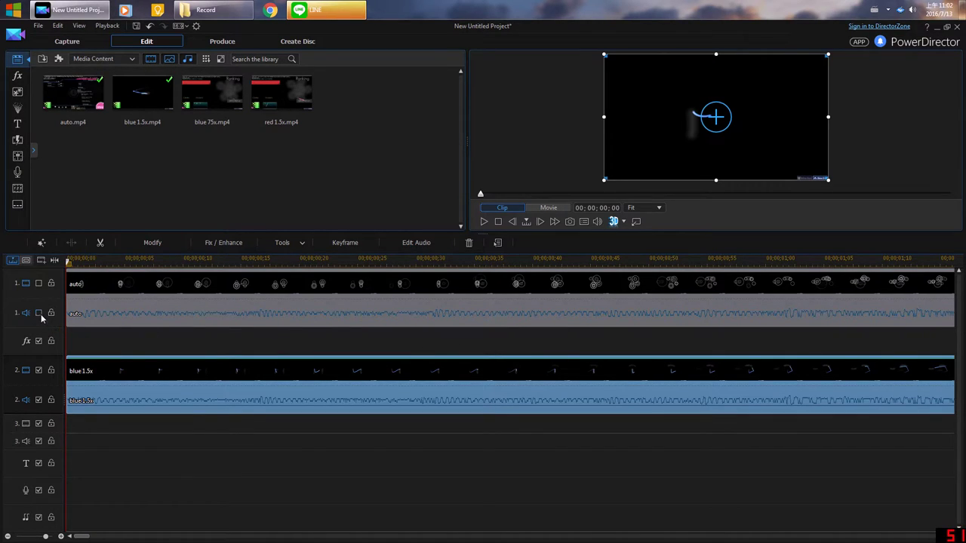
Enable the first audio track and play both clips together to check that their audio is in sync.
left_click(149, 313)
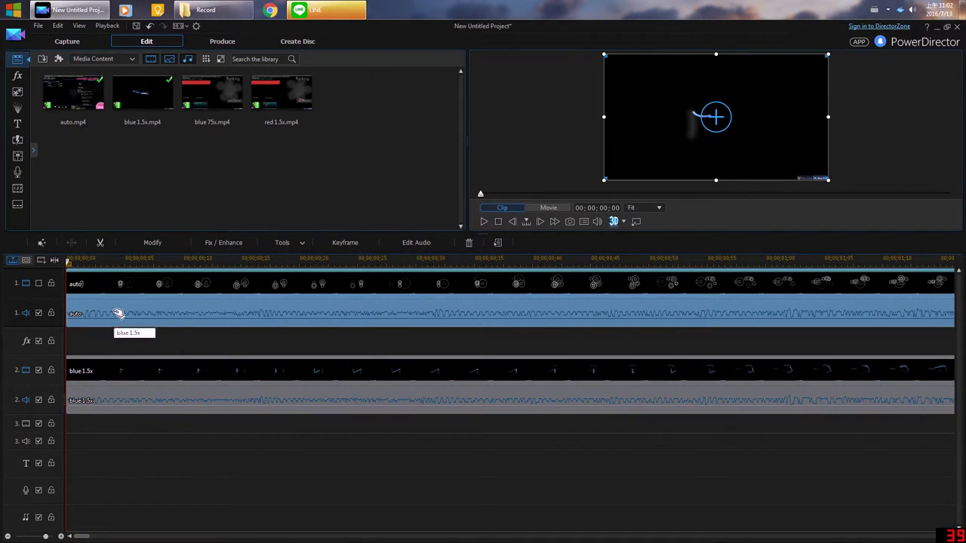
left_click(117, 395)
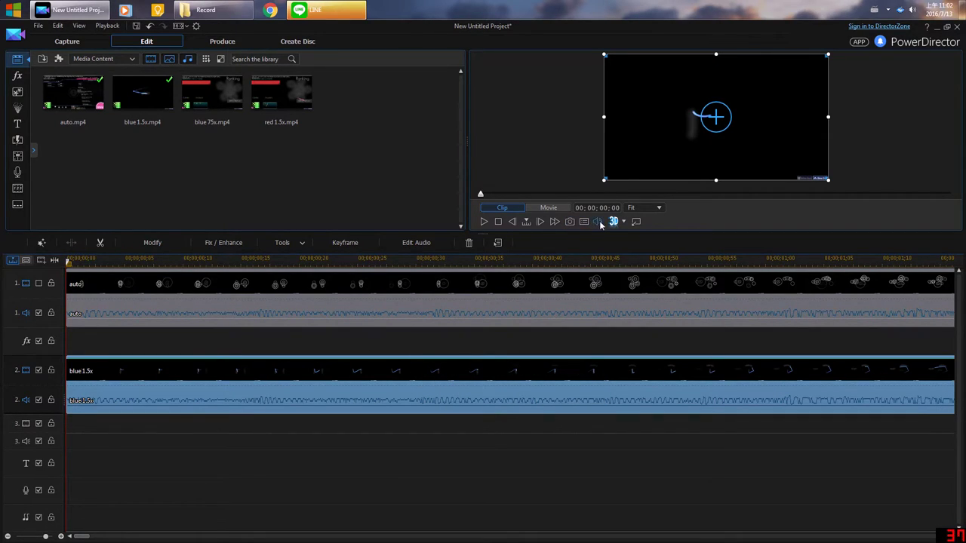
left_click(480, 223)
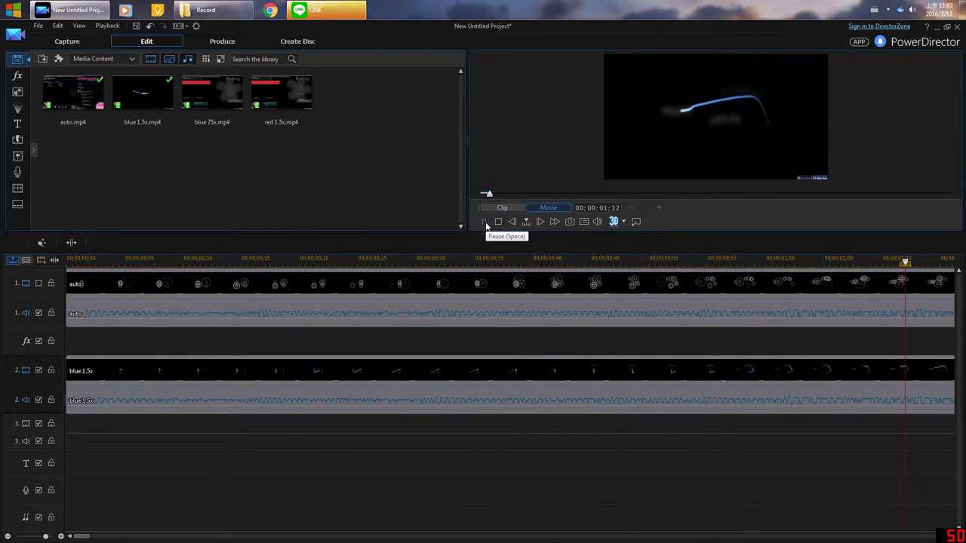
left_click(497, 222)
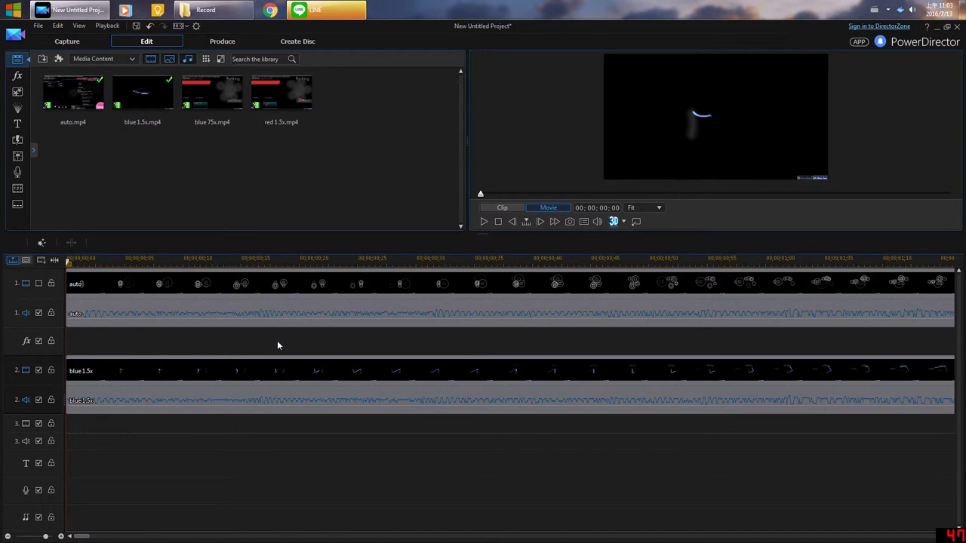
left_click(268, 302)
left_click(269, 381)
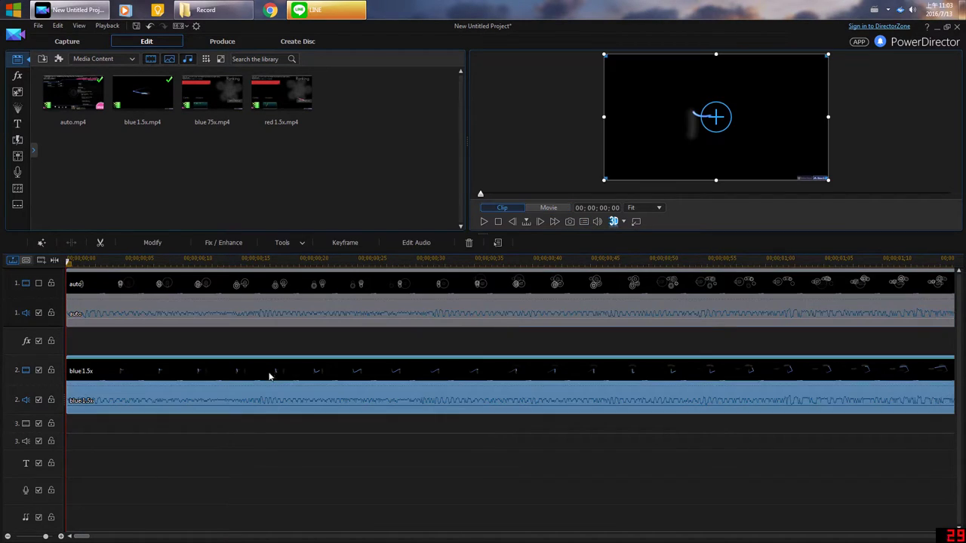
left_click(280, 307)
left_click(284, 369)
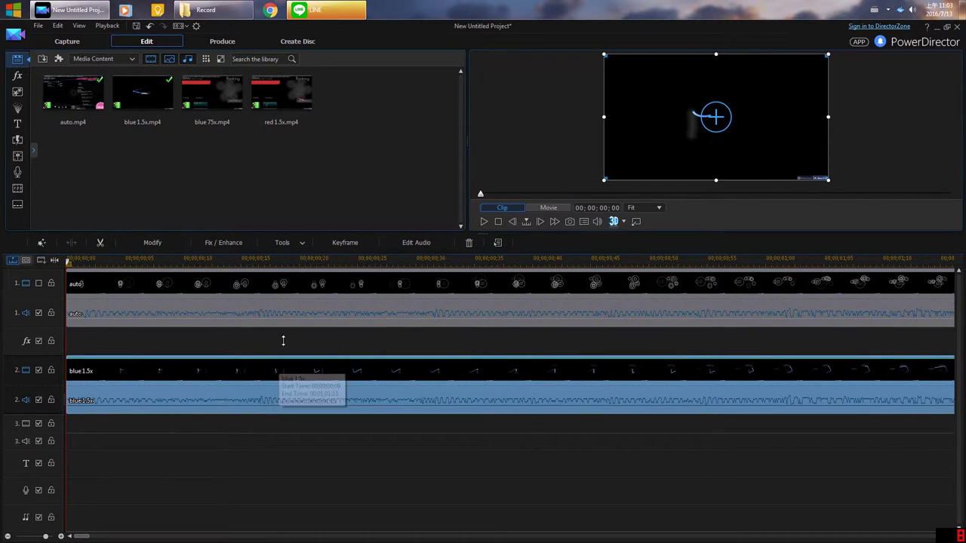
Disable the second audio track and play the movie from 00;00;00;45 to check the blue cursor against the auto audio.
left_click_drag(550, 257, 379, 278)
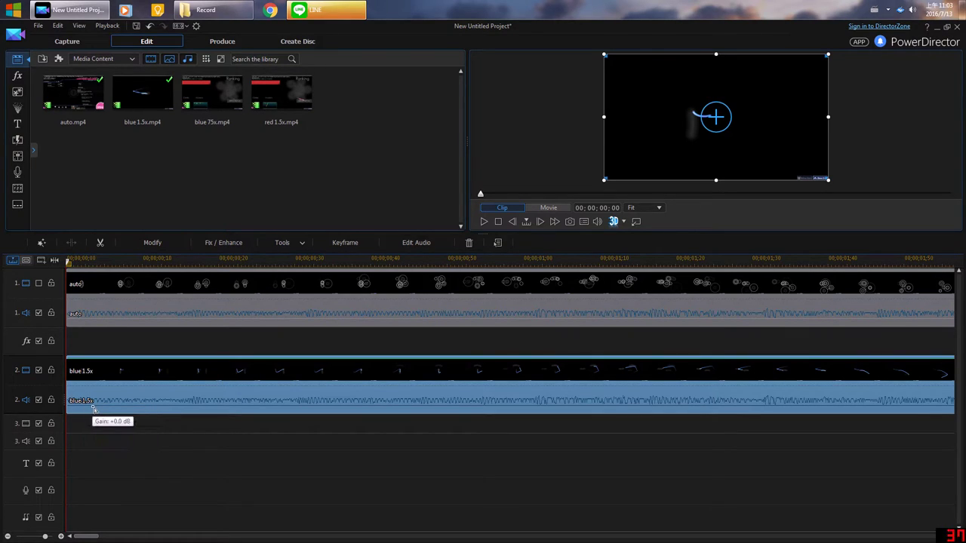
left_click(39, 400)
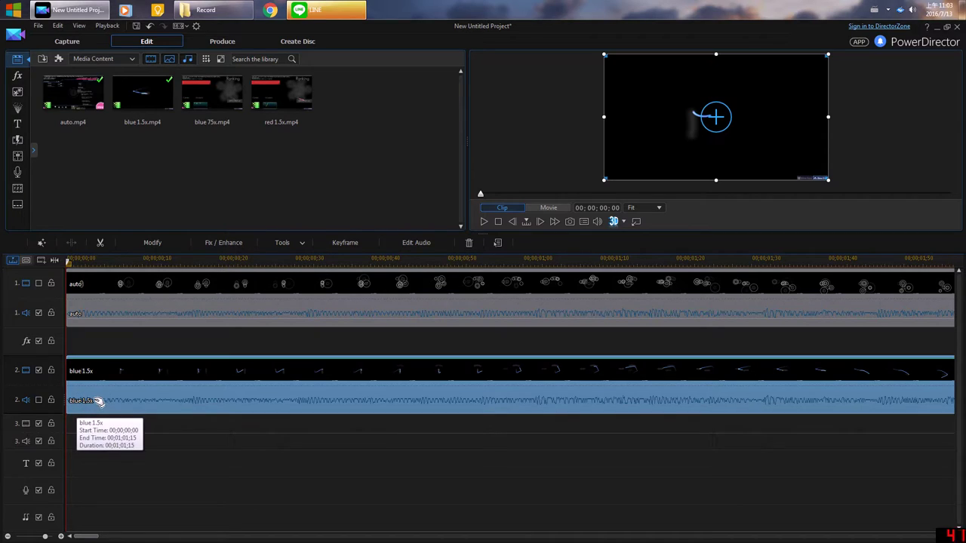
left_click(476, 302)
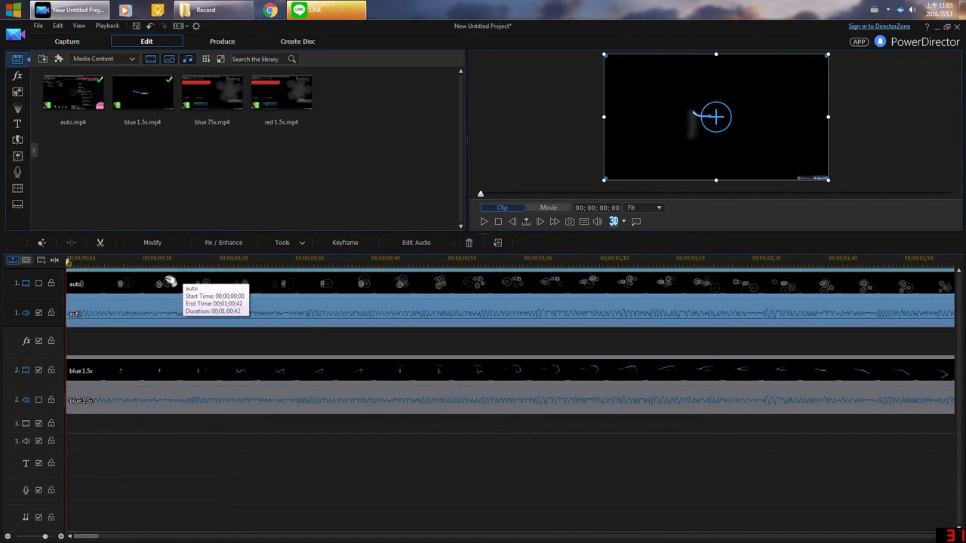
mouse_move(75, 262)
left_mouse_down()
mouse_move(485, 264)
mouse_move(409, 264)
left_mouse_up()
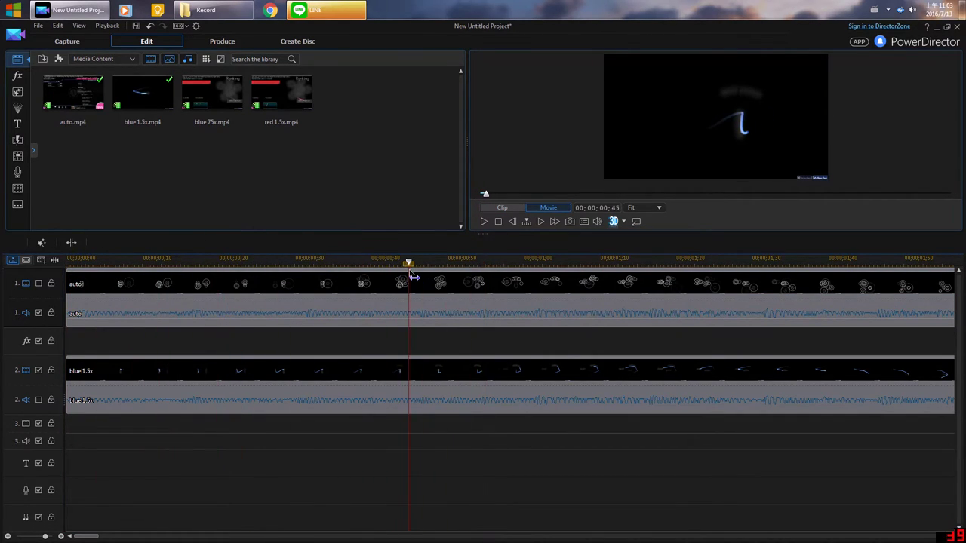
left_click(318, 284)
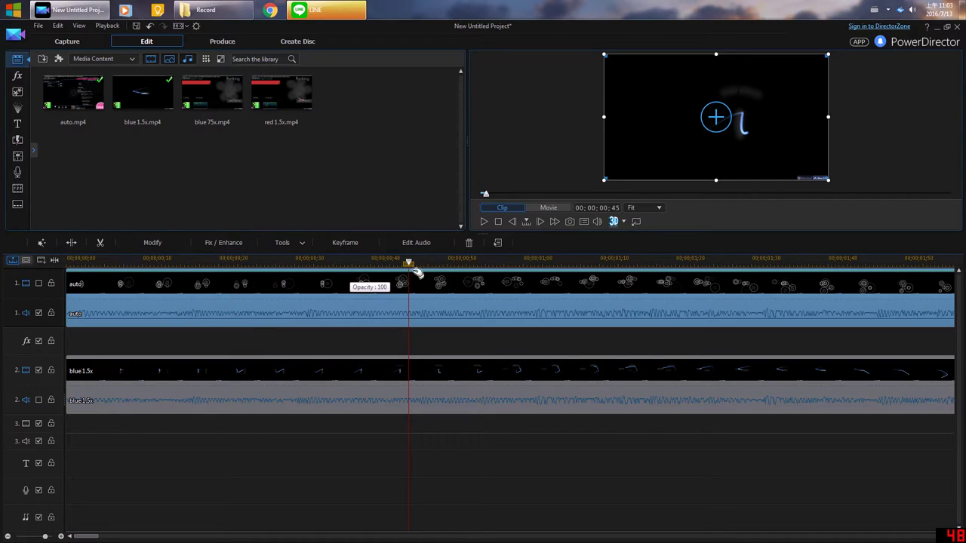
left_click(485, 224)
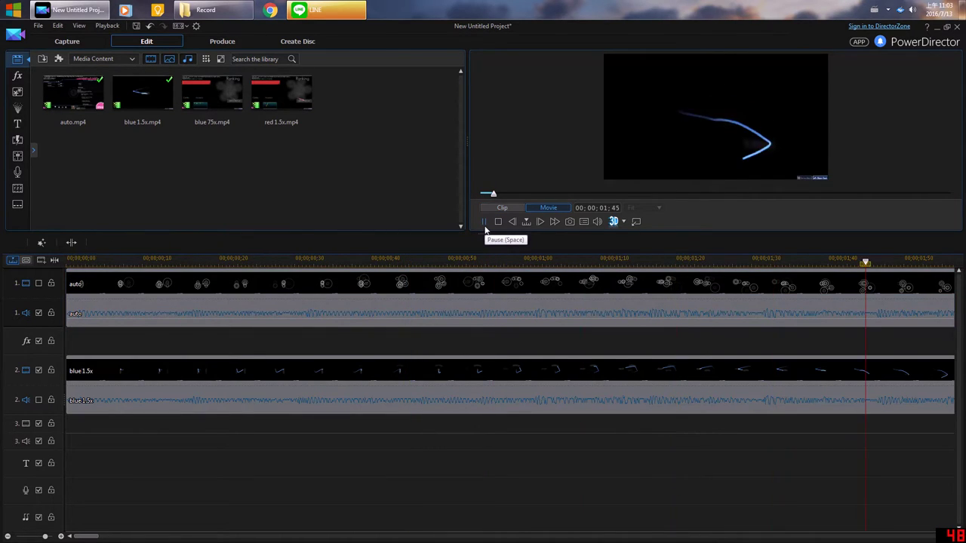
left_click(498, 221)
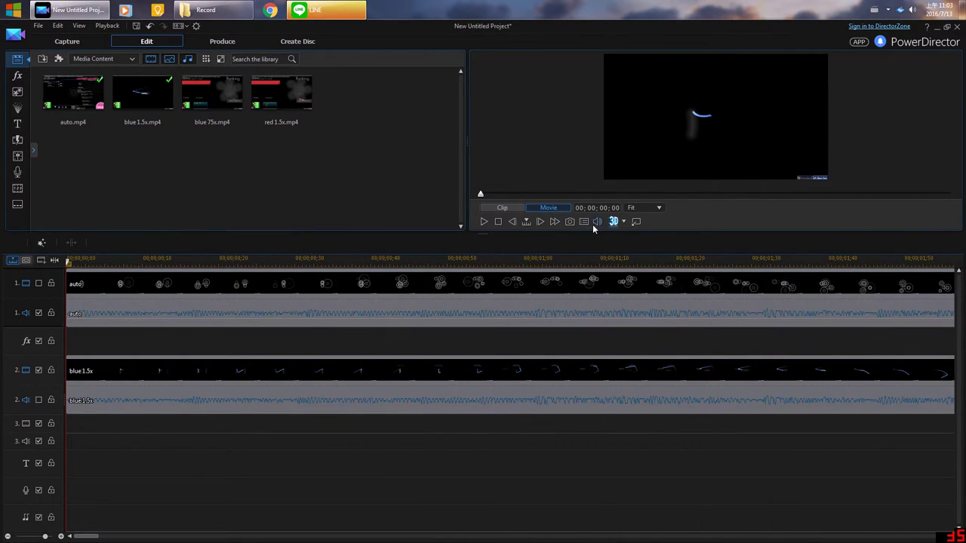
Switch back to the whole-movie preview and enlarge the preview area.
mouse_move(592, 224)
left_click_drag(281, 93, 268, 203)
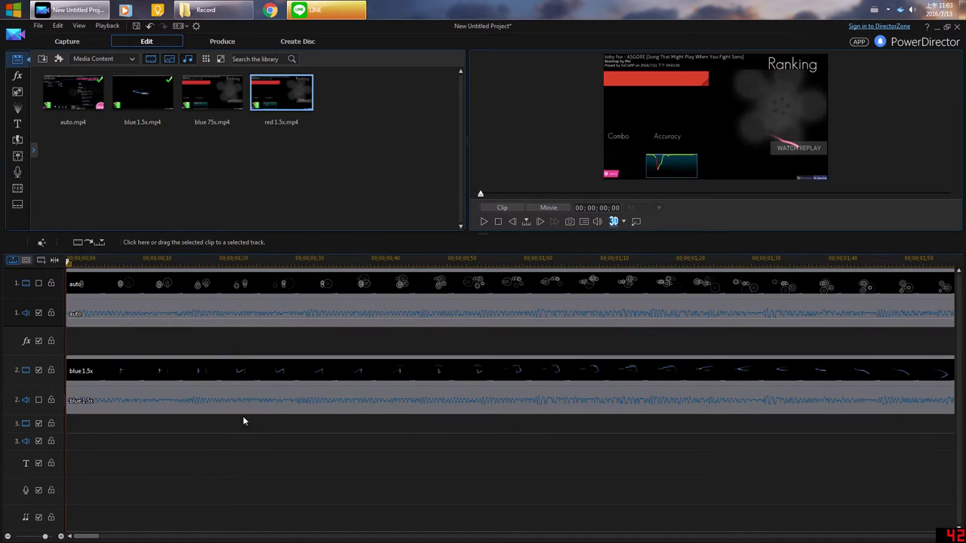
left_click_drag(254, 259, 215, 259)
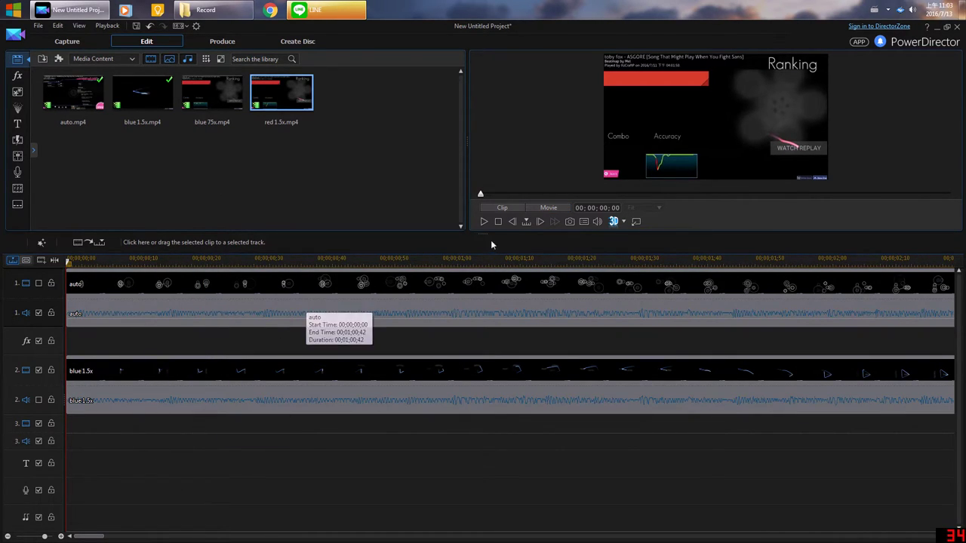
left_click(548, 208)
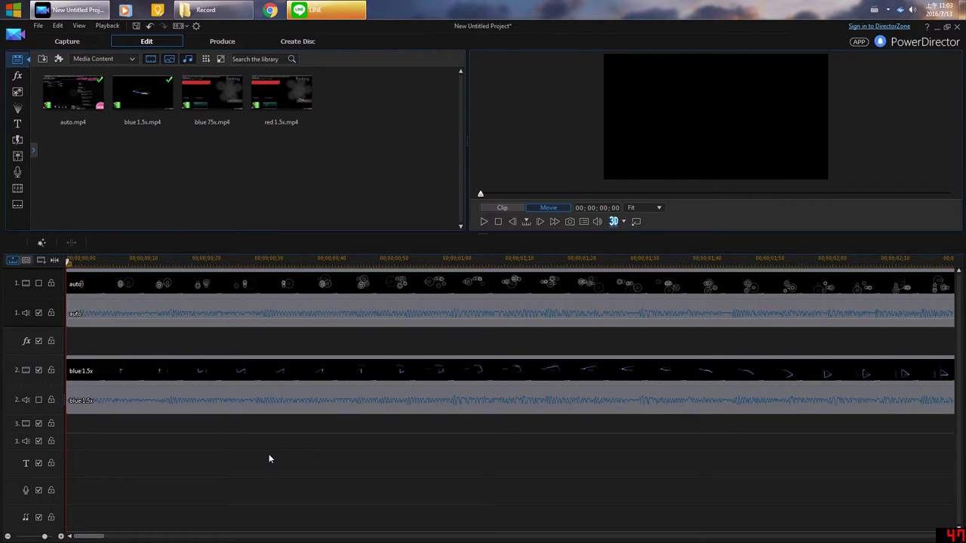
left_click_drag(482, 233, 480, 302)
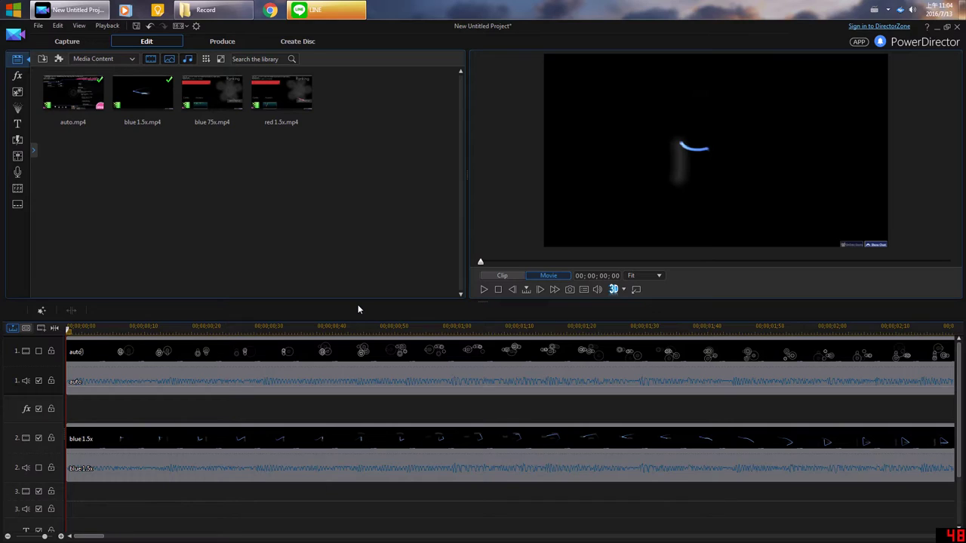
Move the auto and blue 1.5x clips together to 00;00;00;29 and extend their beginnings back to the project start.
left_click_drag(314, 494, 363, 381)
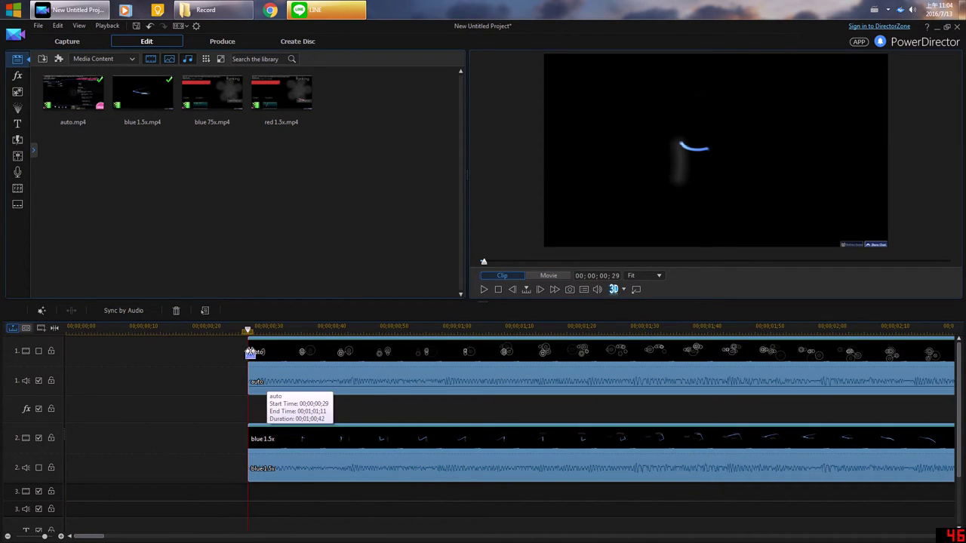
left_click_drag(249, 355, 43, 377)
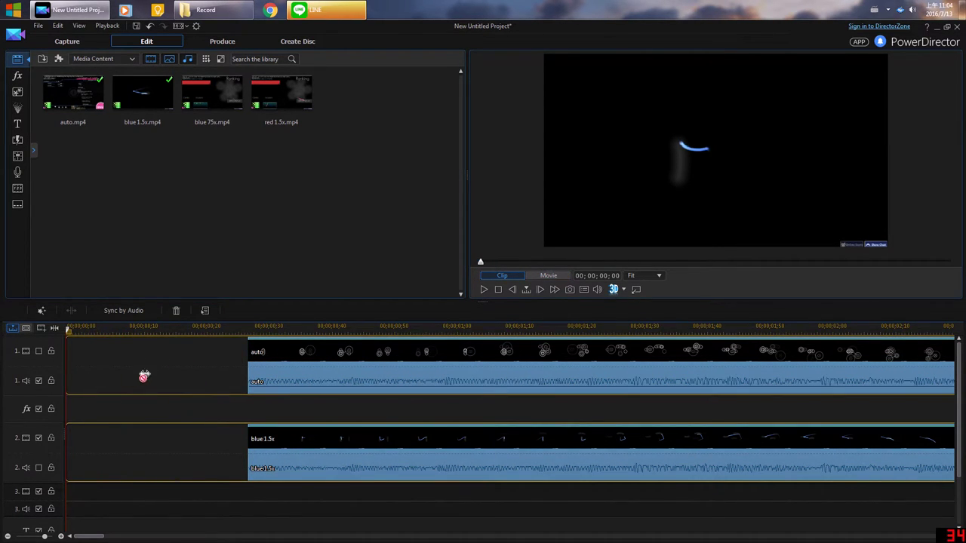
left_click(498, 289)
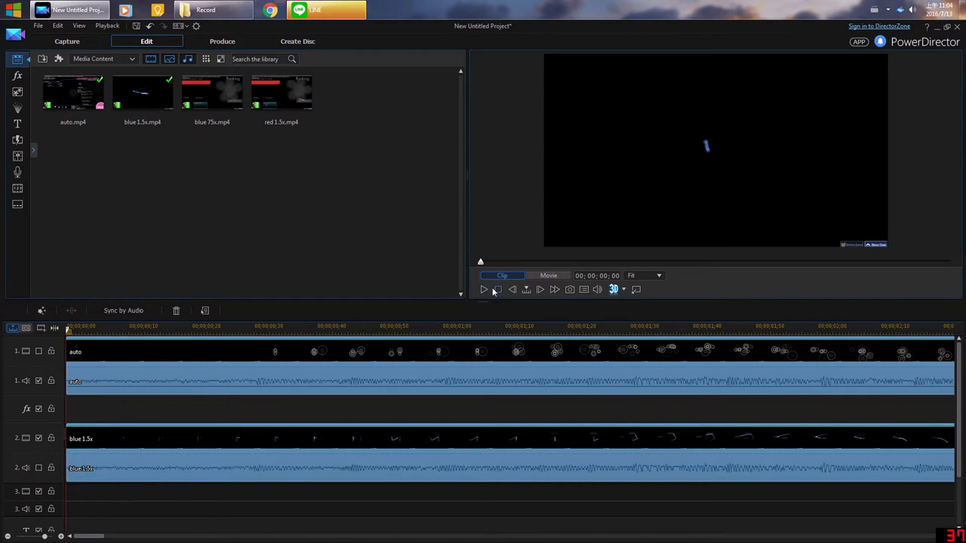
Move both clips together to 00;00;00;52 and extend their beginnings back to 00;00;00;04.
left_click_drag(463, 326, 243, 327)
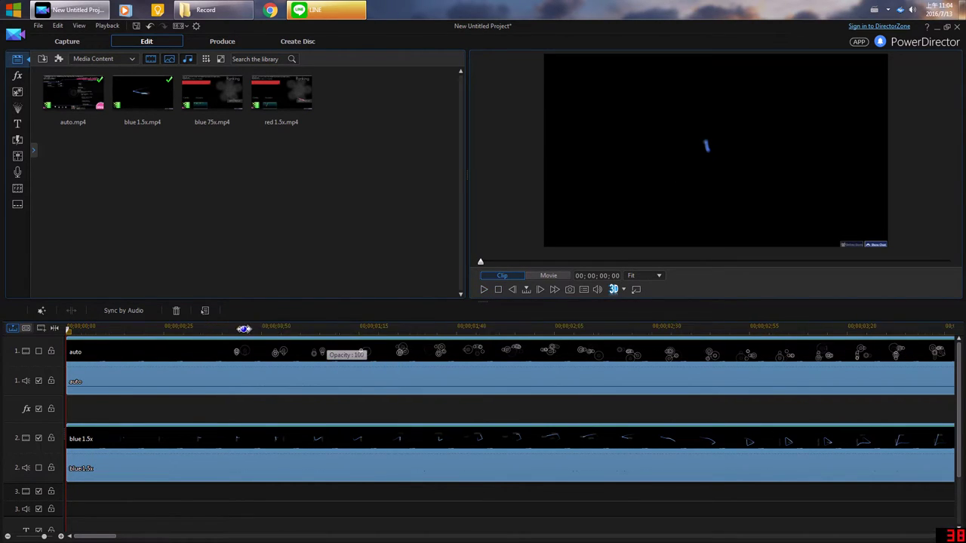
left_click_drag(270, 361, 418, 361)
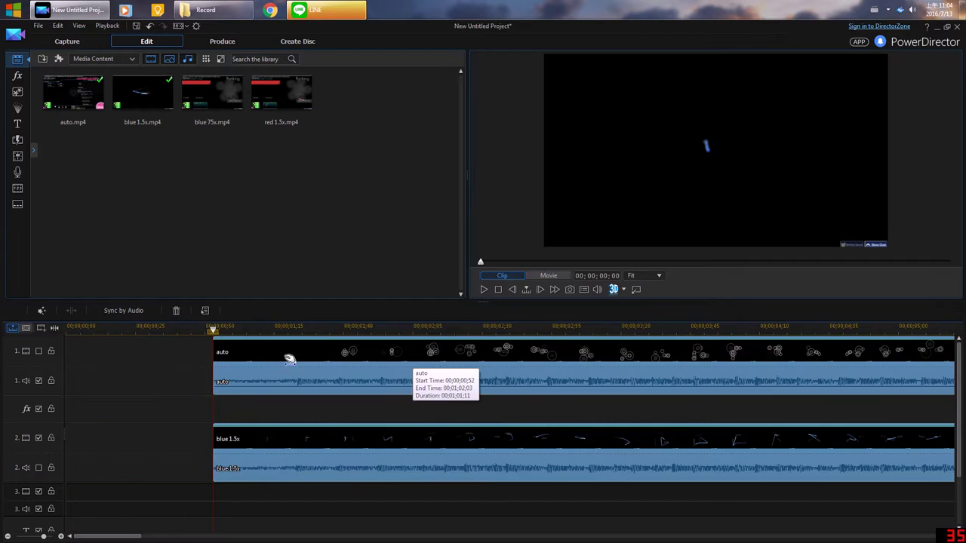
left_click_drag(215, 354, 78, 359)
Play through the extended opening and move both clips together to 00;00;00;00.
left_click(485, 290)
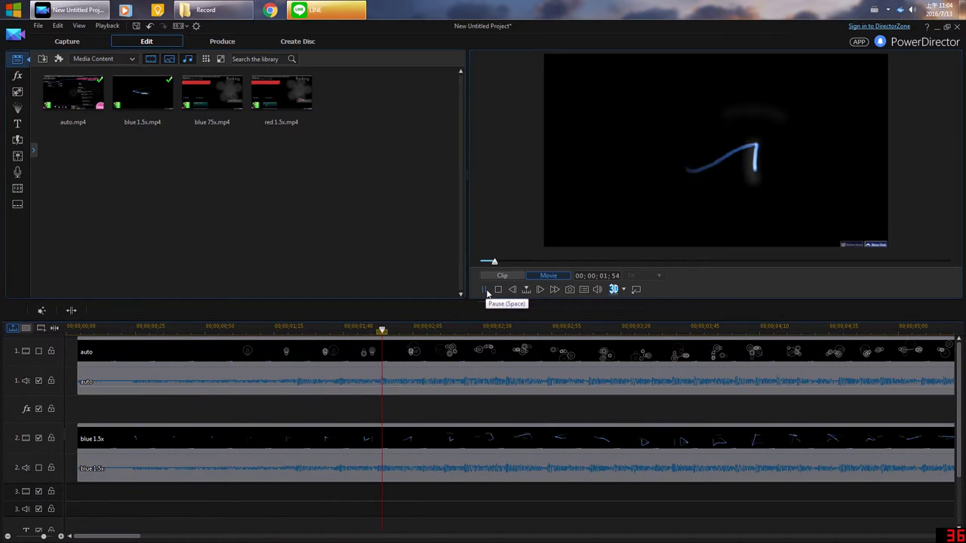
left_click(496, 289)
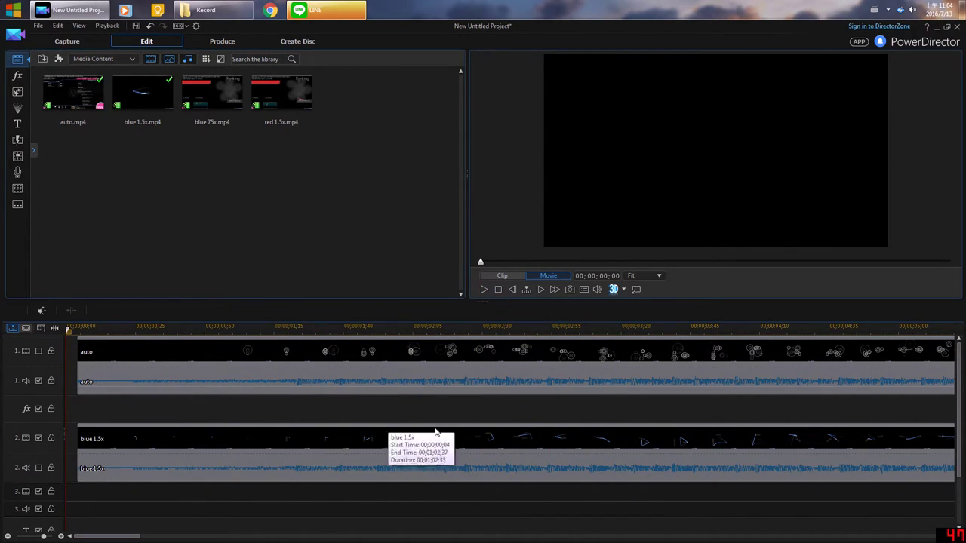
left_click_drag(346, 517, 315, 355)
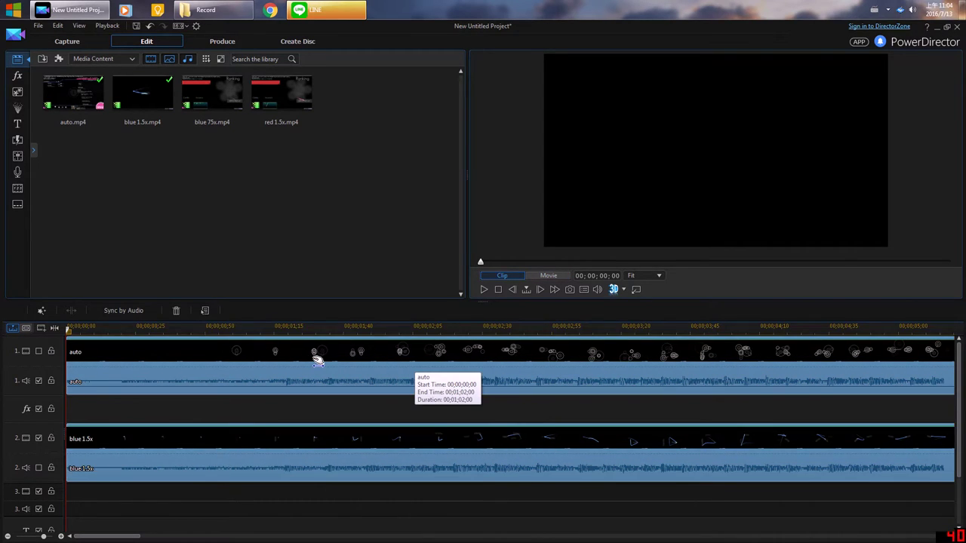
Enable the first video track, disable the second one and show the movie at 00;00;02;20.
left_click(548, 276)
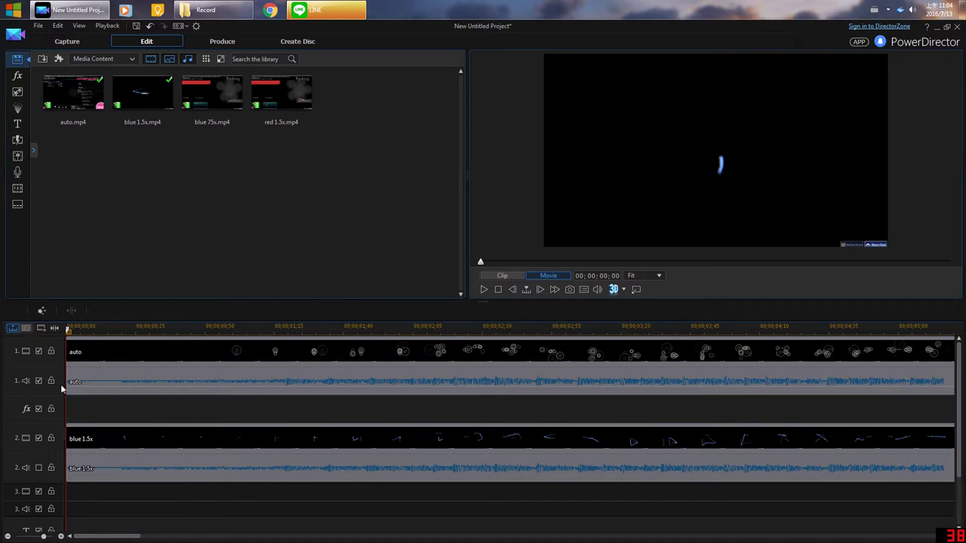
left_click(38, 437)
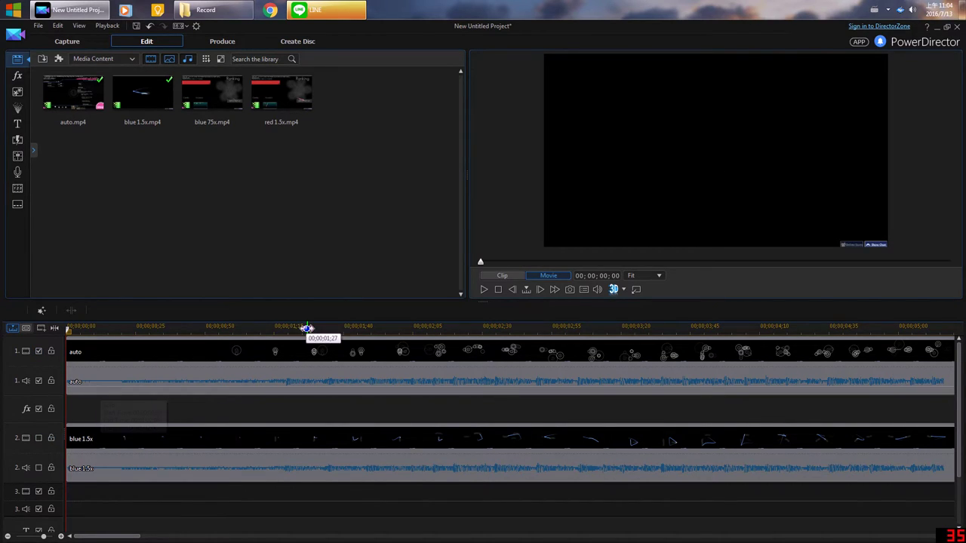
left_click(453, 334)
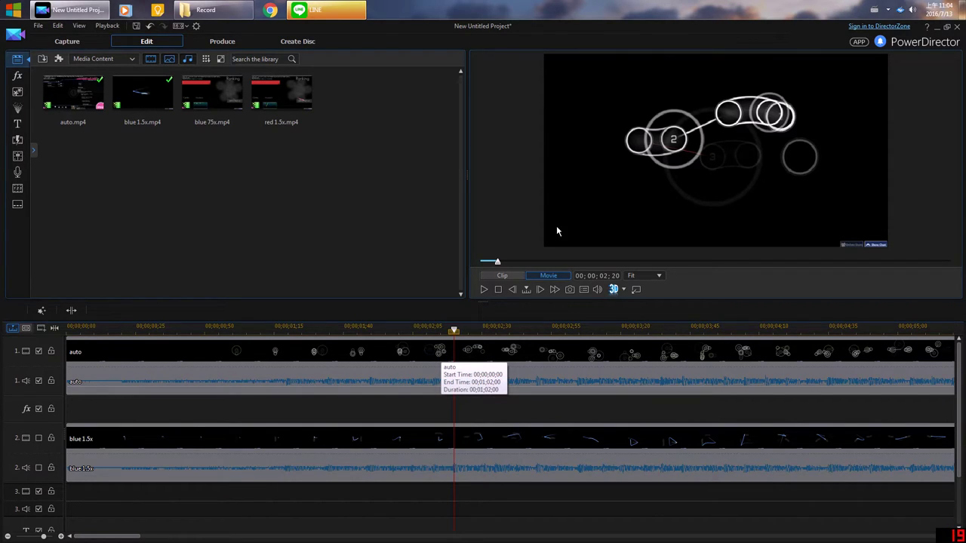
Enable the second video track and open its blue 1.5x clip in the PiP Designer.
left_click(39, 439)
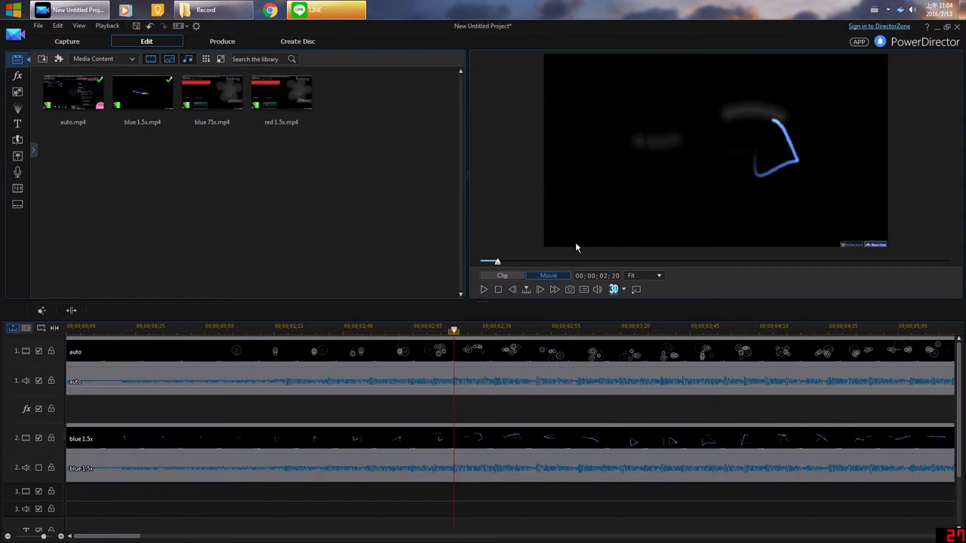
left_click(444, 437)
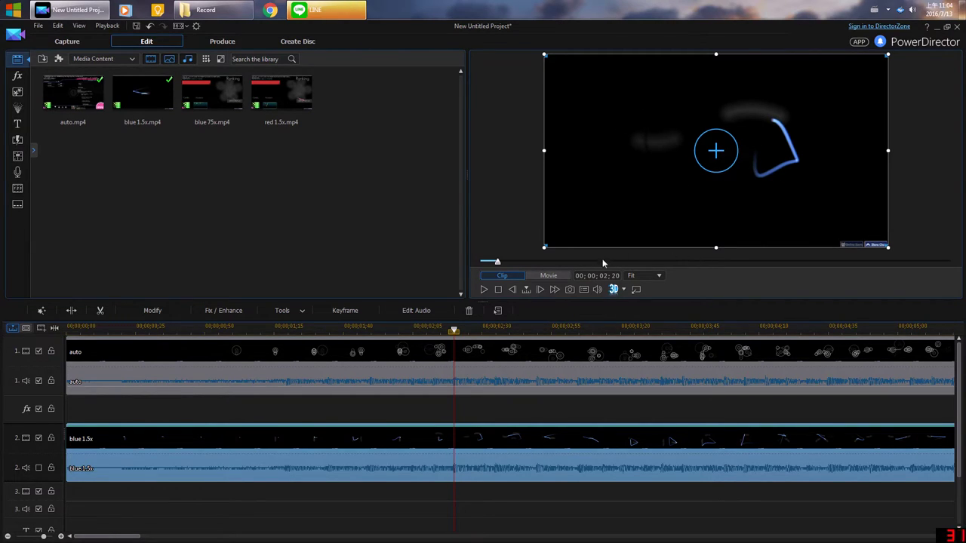
double_click(332, 453)
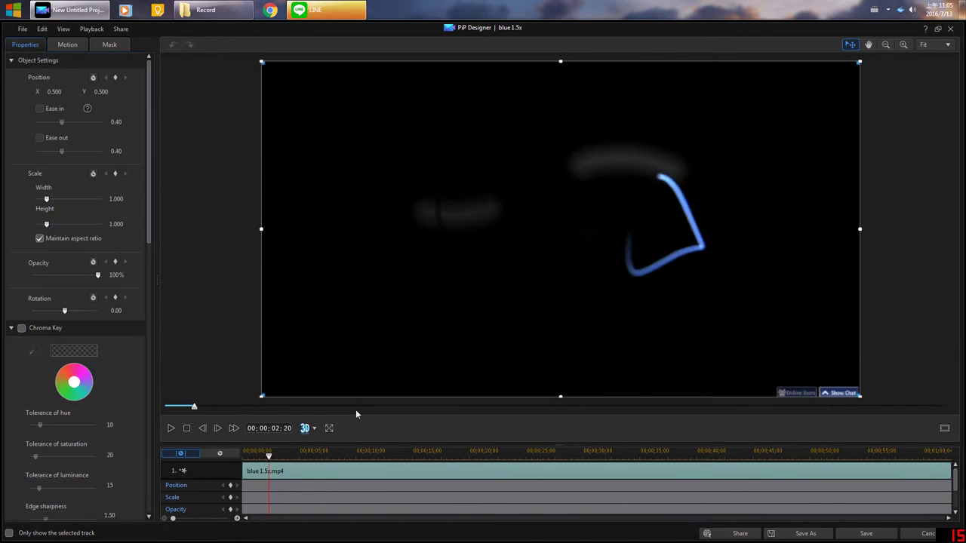
Turn on the chroma key for the blue 1.5x clip and sample its black background as the key color.
scroll(151, 257, "down", 3)
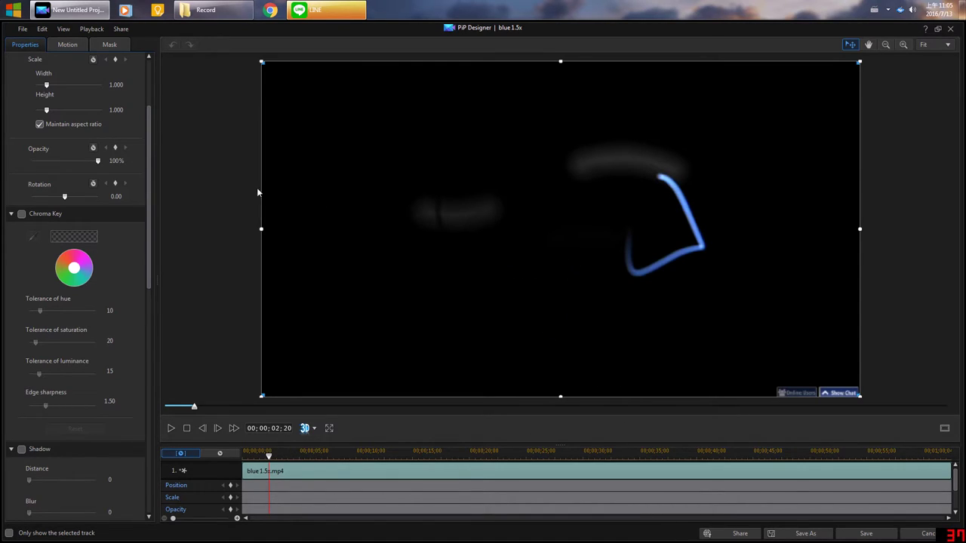
scroll(148, 151, "down", 1)
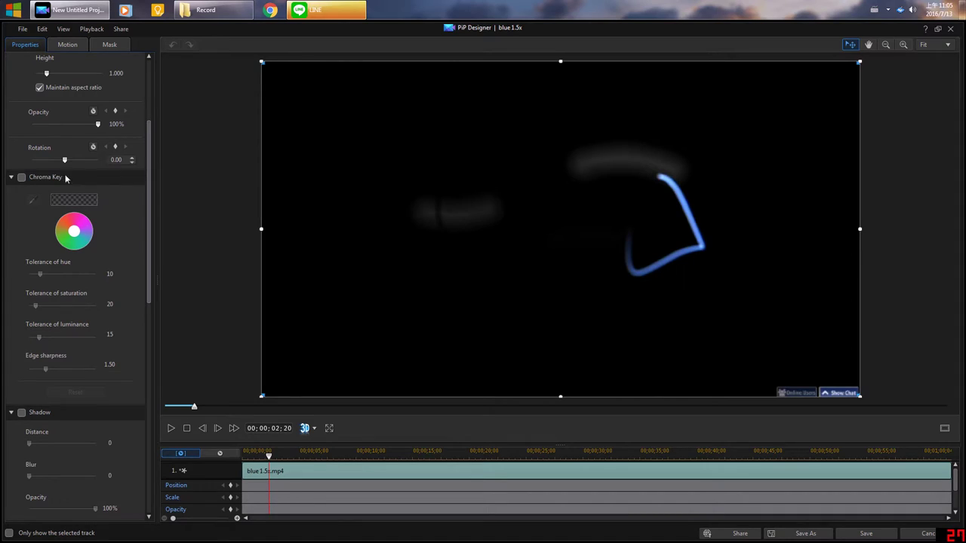
left_click(21, 178)
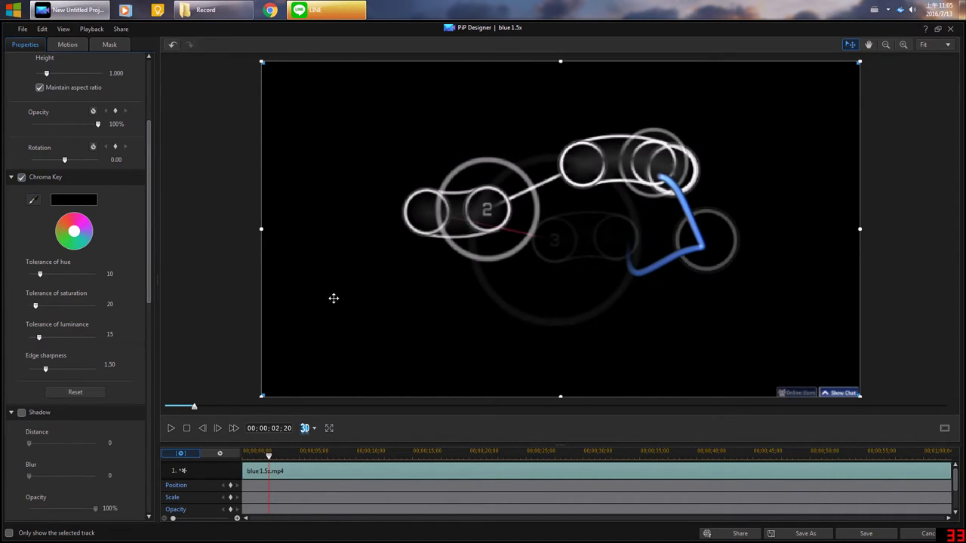
left_click(33, 200)
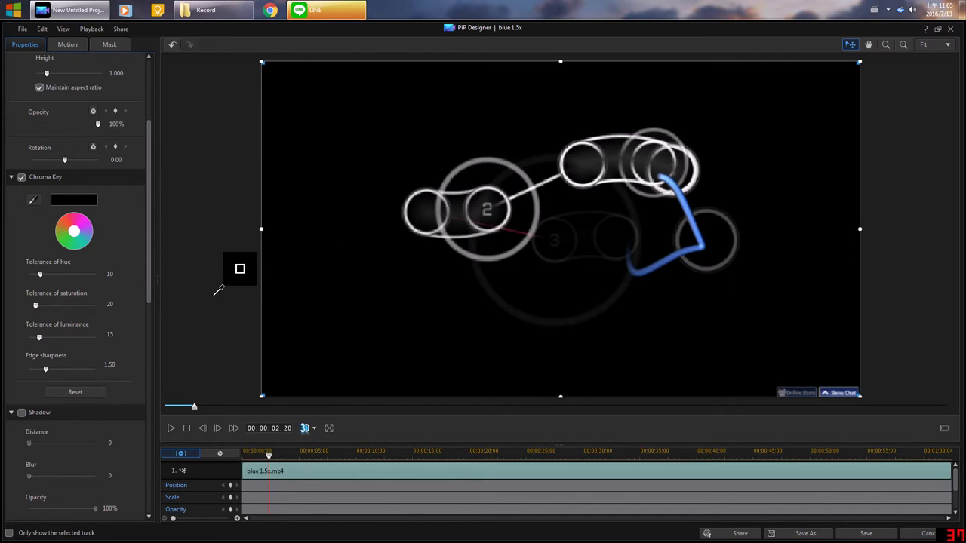
left_click(320, 311)
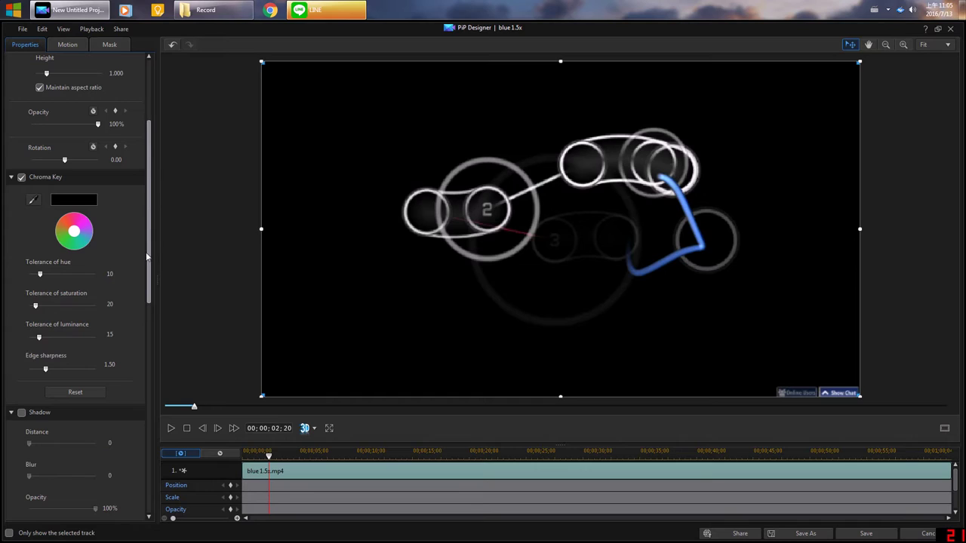
Set the chroma key's hue tolerance to 22.
mouse_move(147, 264)
left_mouse_down()
mouse_move(147, 291)
mouse_move(147, 269)
left_mouse_up()
scroll(147, 270, "down", 1)
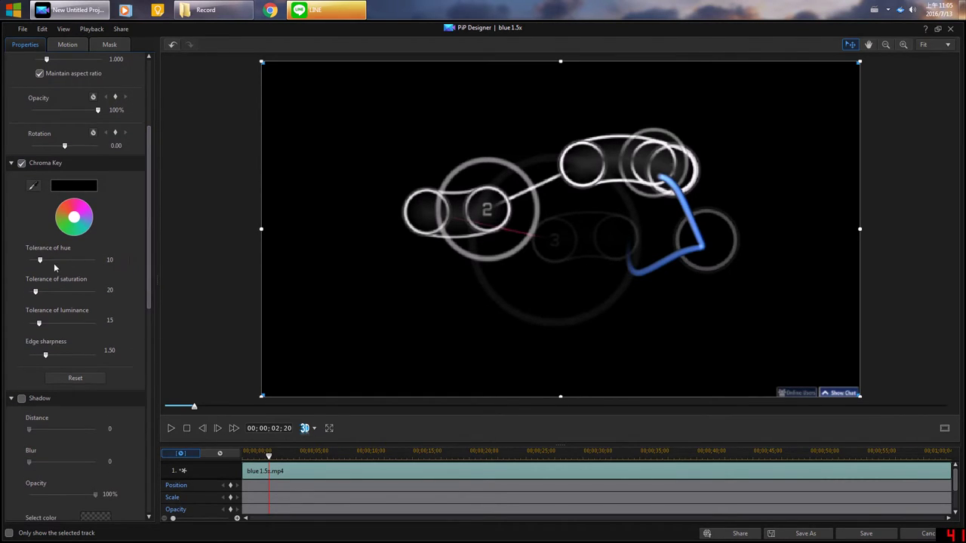
left_click_drag(40, 261, 62, 262)
Compare the overlay with the chroma key off and on at 00;00;03;51, leaving the key enabled.
left_click(21, 162)
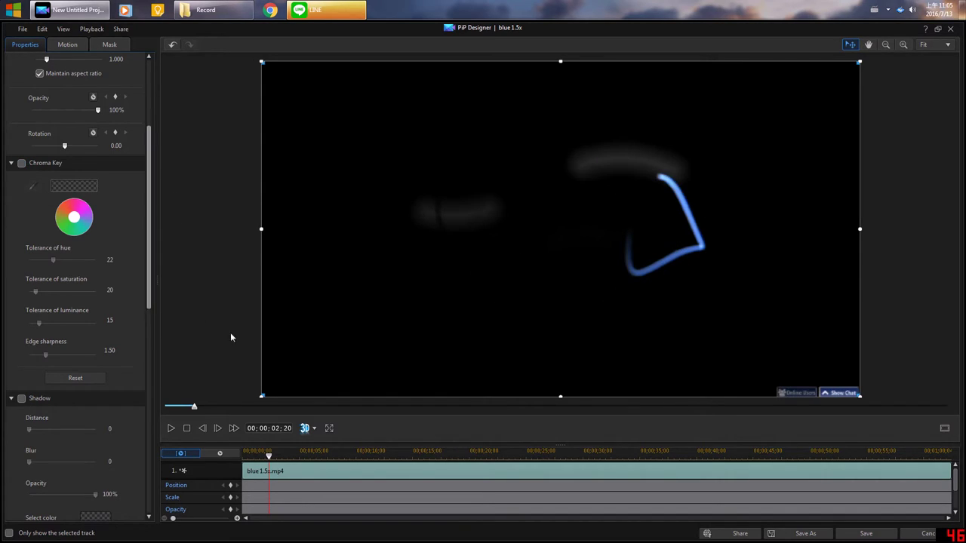
left_click_drag(197, 409, 213, 409)
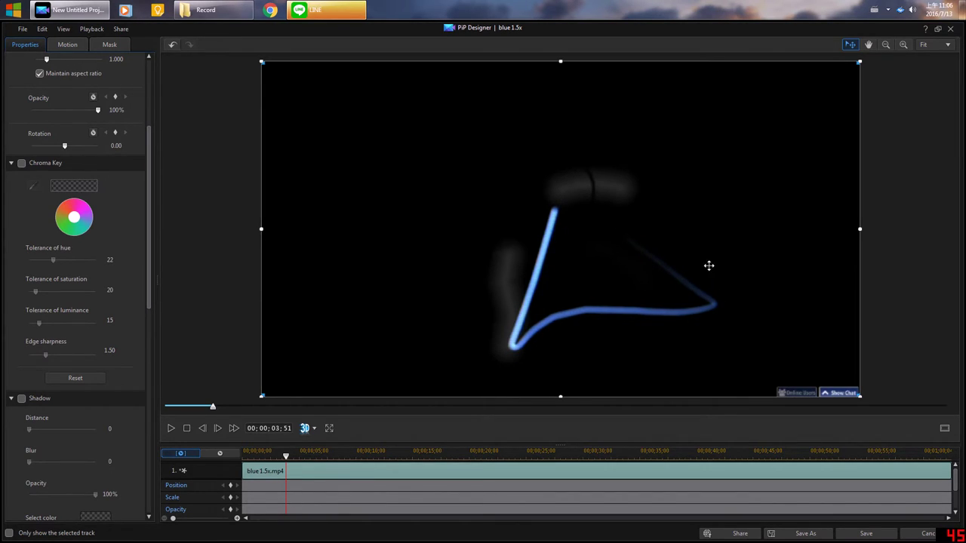
left_click(20, 163)
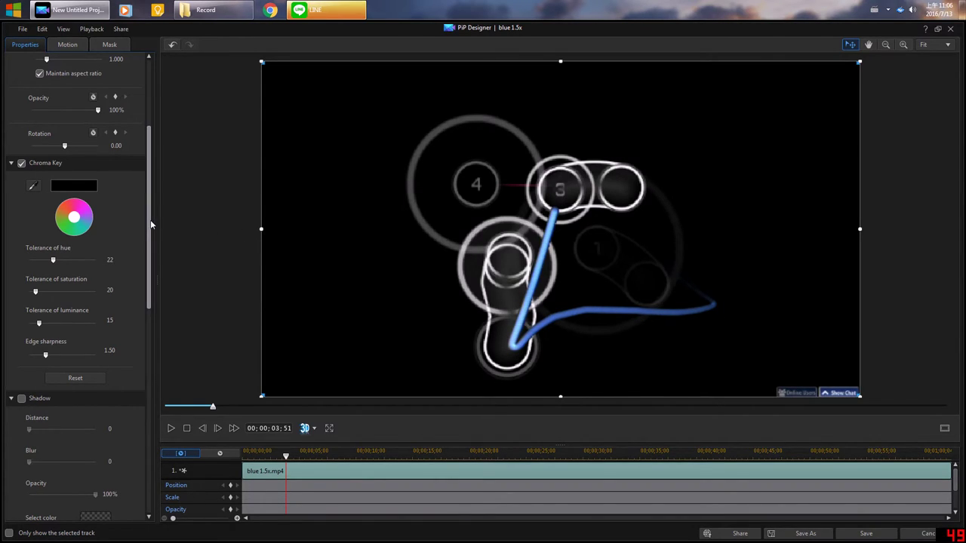
mouse_move(150, 219)
left_mouse_down()
mouse_move(152, 252)
mouse_move(162, 226)
left_mouse_up()
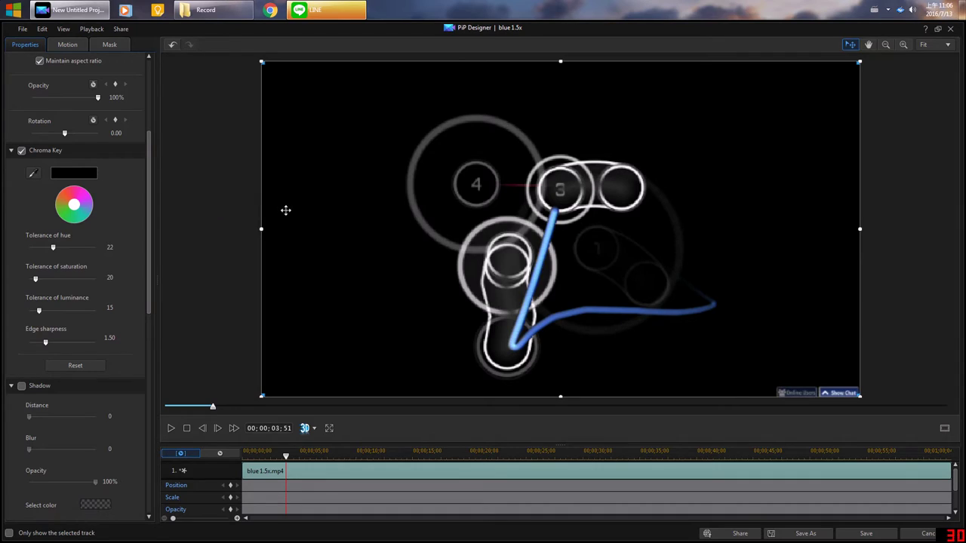
left_click(21, 150)
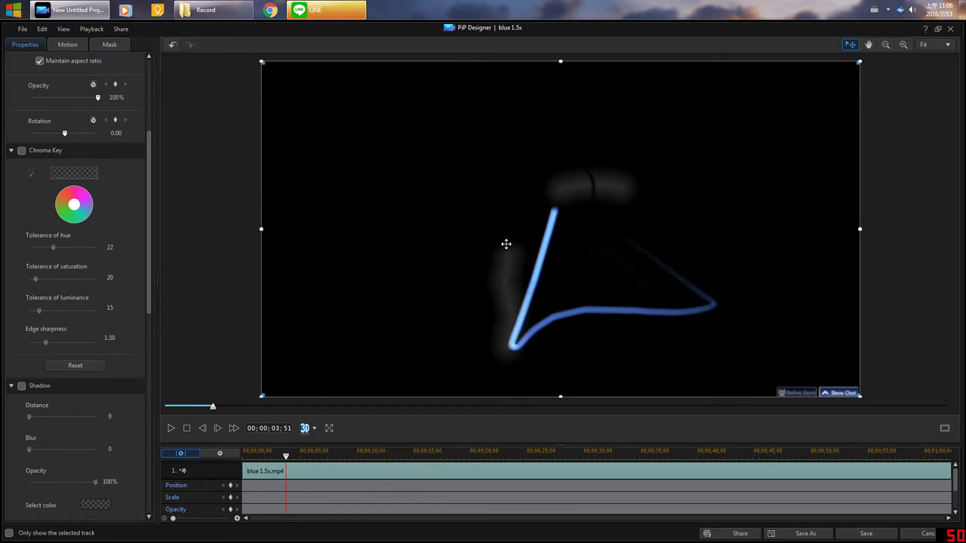
left_click(21, 150)
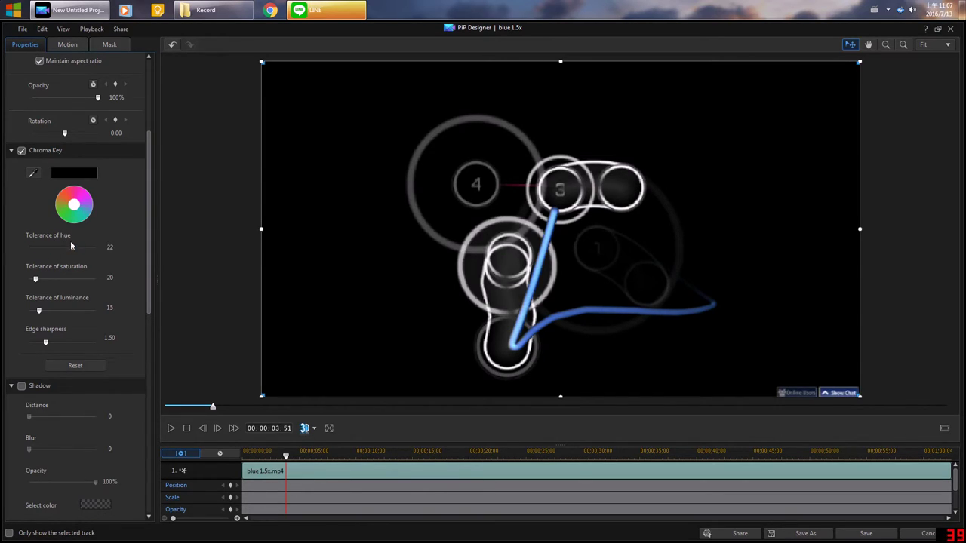
Set the chroma key's hue tolerance to 11 and its saturation tolerance to 5.
left_click_drag(56, 240, 41, 246)
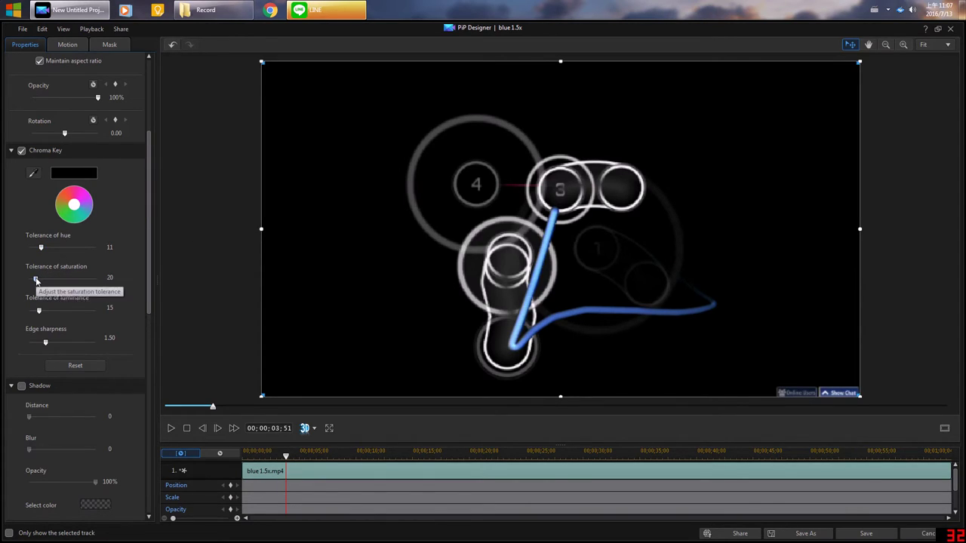
left_click_drag(36, 280, 11, 285)
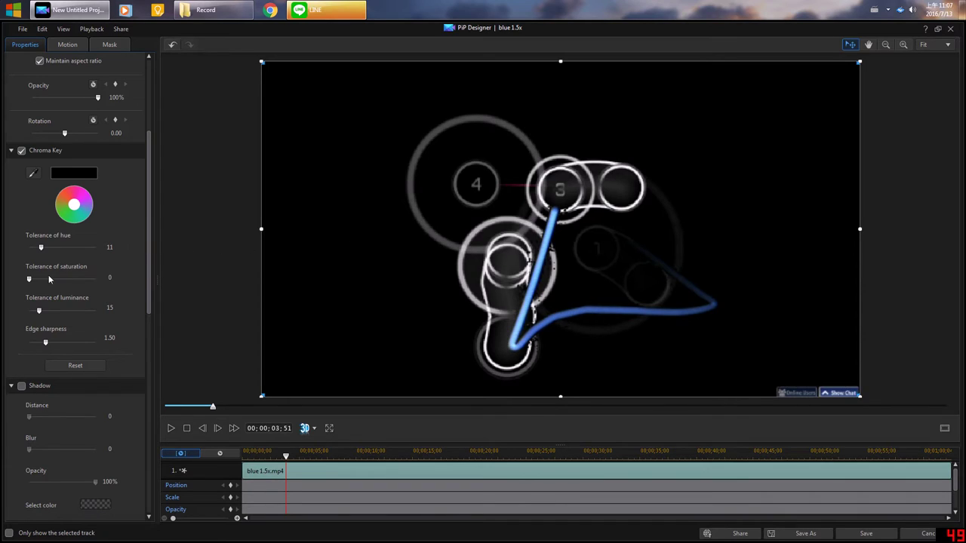
left_click(33, 172)
left_click_drag(30, 280, 32, 282)
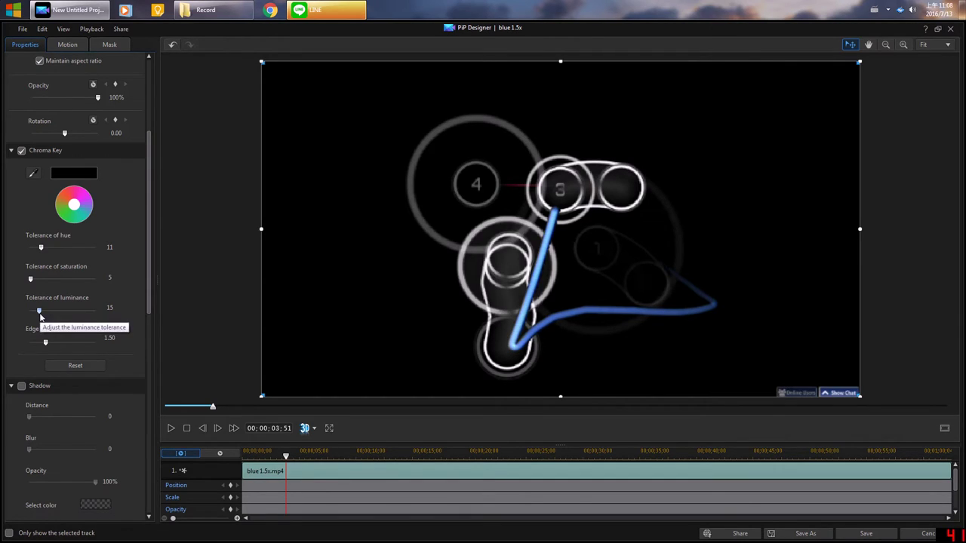
Try a luminance tolerance of 0 for the chroma key, and settle on 25.
scroll(42, 315, "down", 1)
left_click_drag(41, 316, 21, 317)
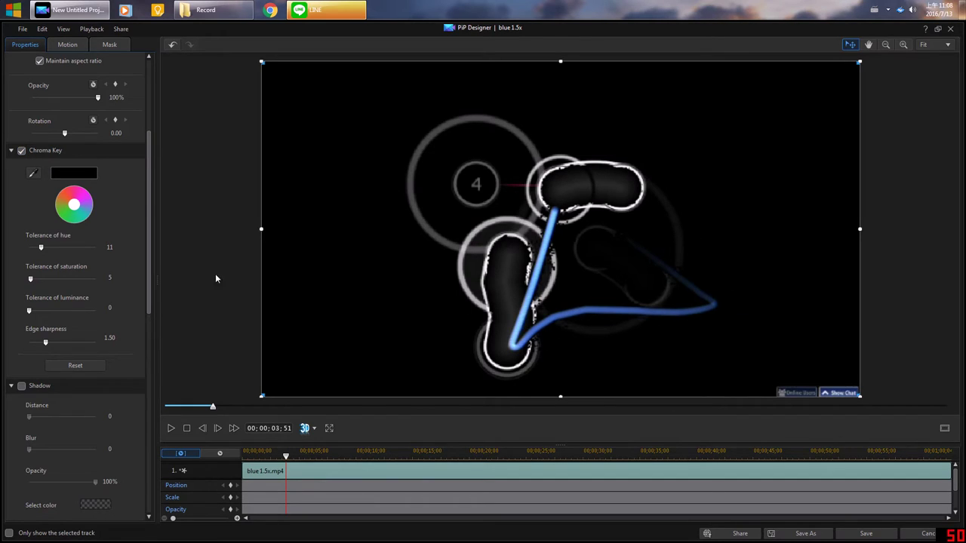
left_click_drag(28, 314, 46, 313)
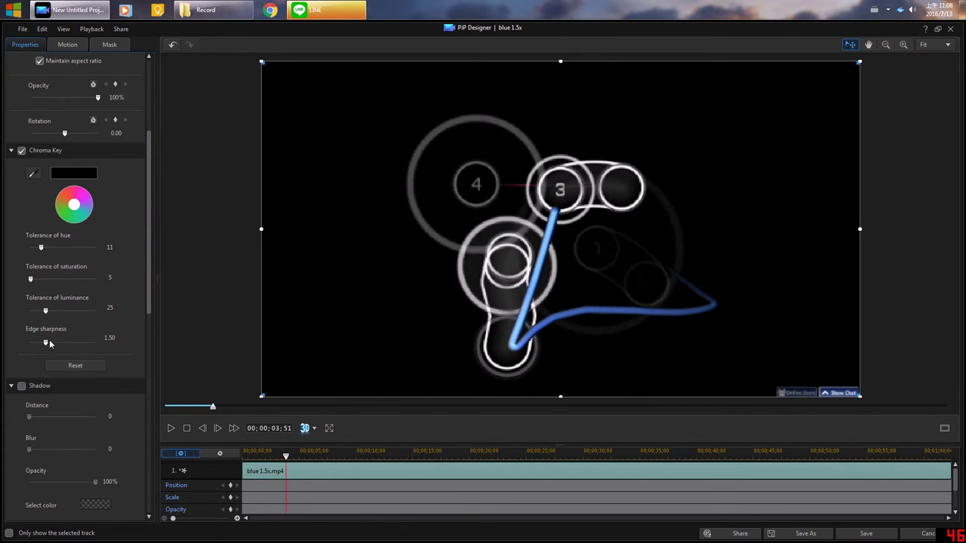
Try low edge sharpness values for the chroma key, varying them between 1.00 and 0.00.
scroll(39, 344, "down", 5)
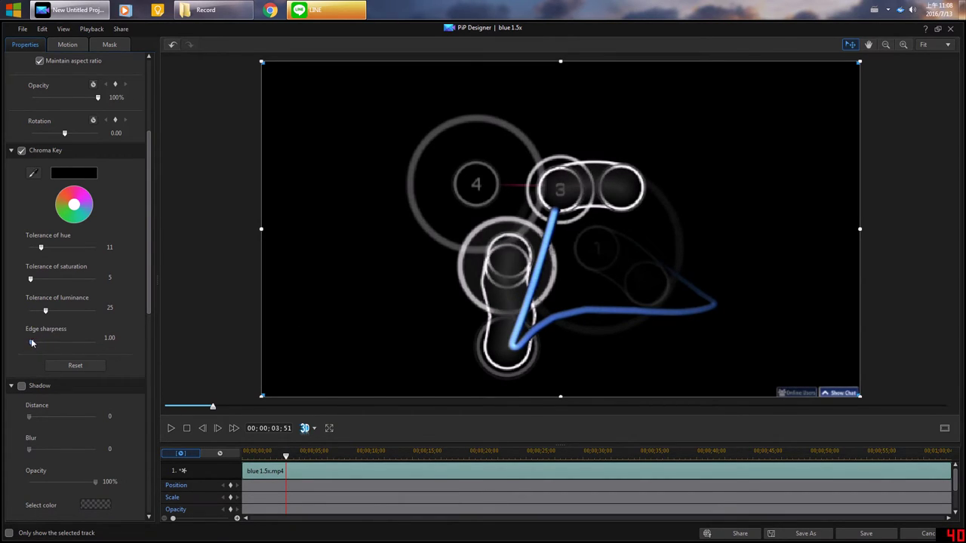
scroll(38, 343, "up", 2)
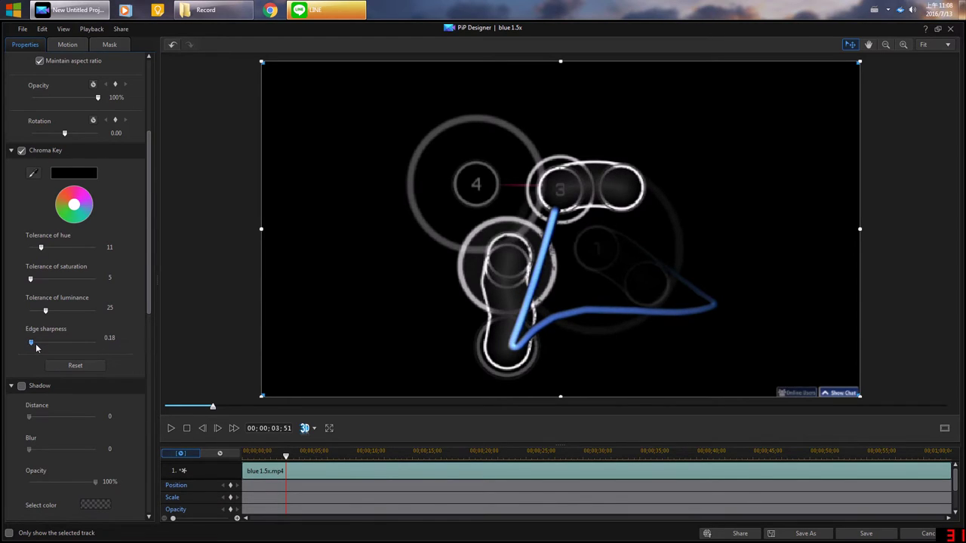
scroll(34, 345, "down", 1)
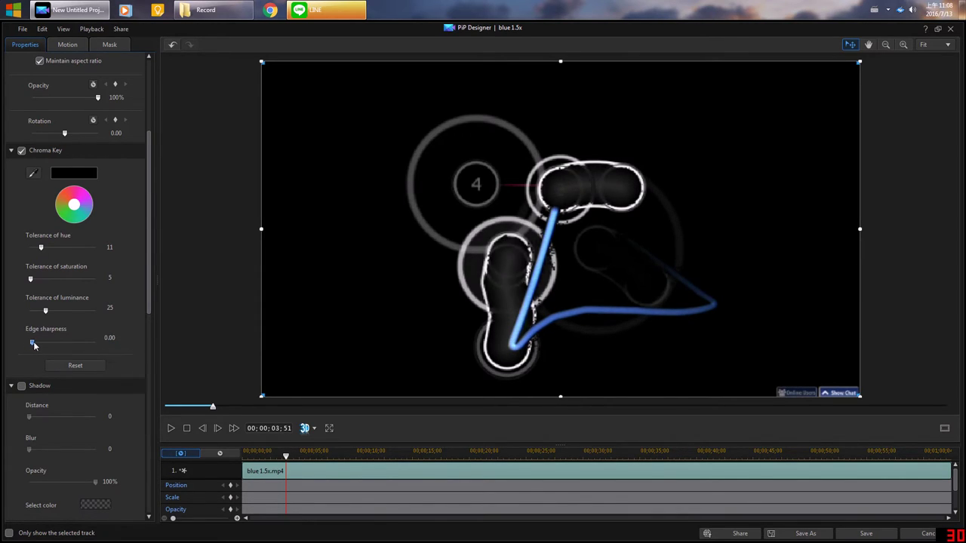
scroll(33, 345, "up", 1)
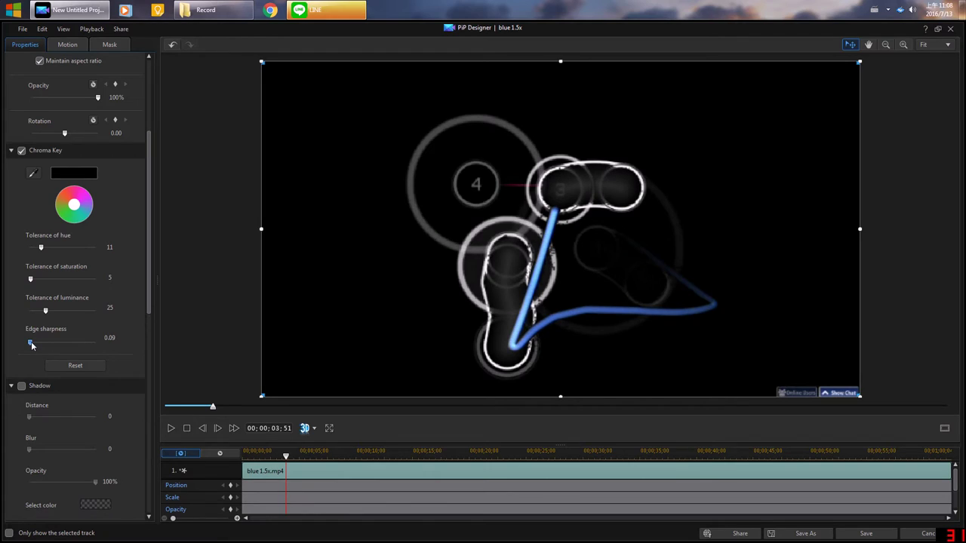
scroll(27, 344, "down", 2)
scroll(33, 345, "up", 4)
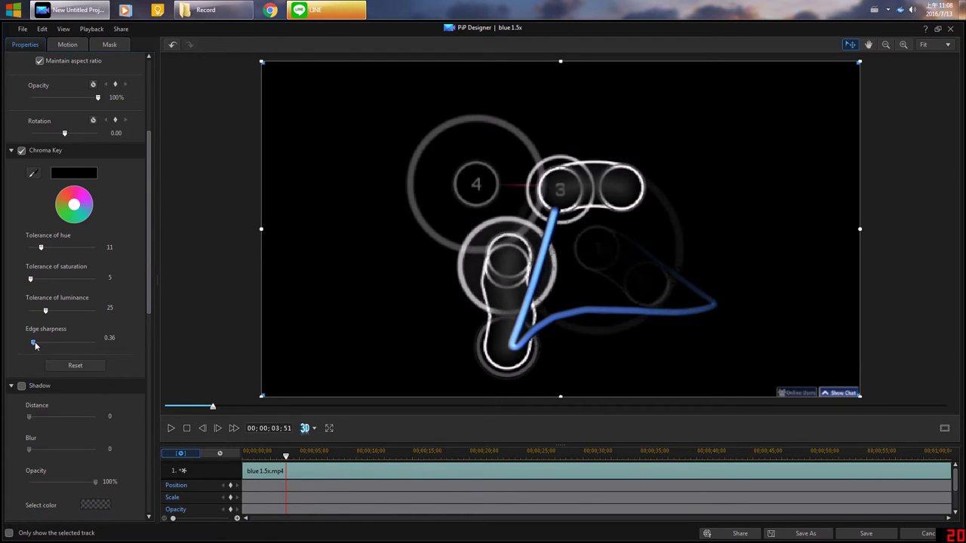
scroll(38, 345, "down", 5)
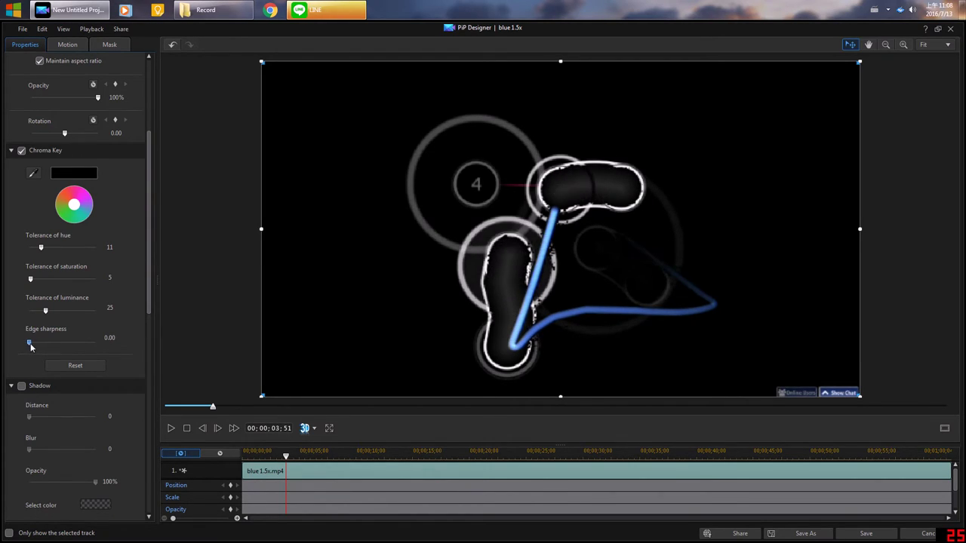
Set the chroma key's edge sharpness to 4.32 and save the blue 1.5x clip's PiP settings.
left_click_drag(42, 346, 80, 345)
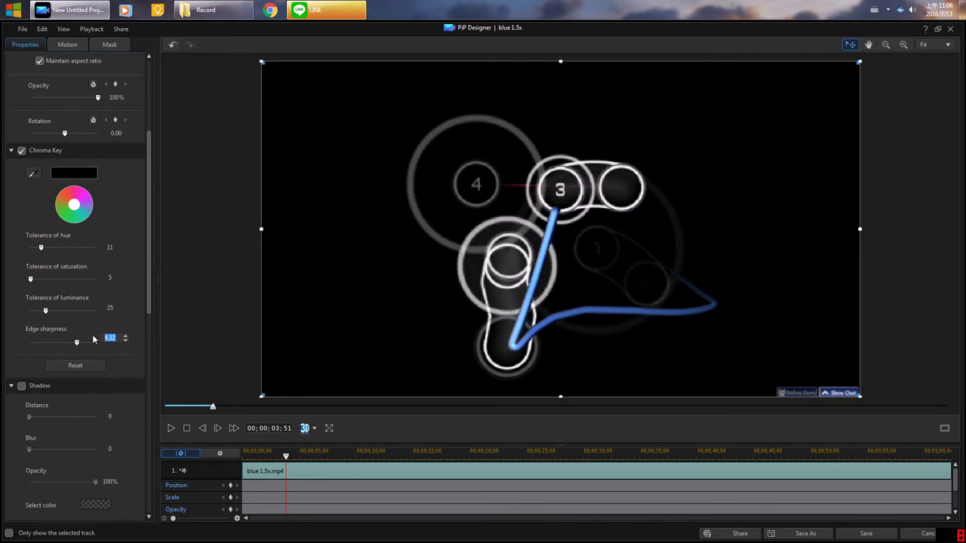
type("4")
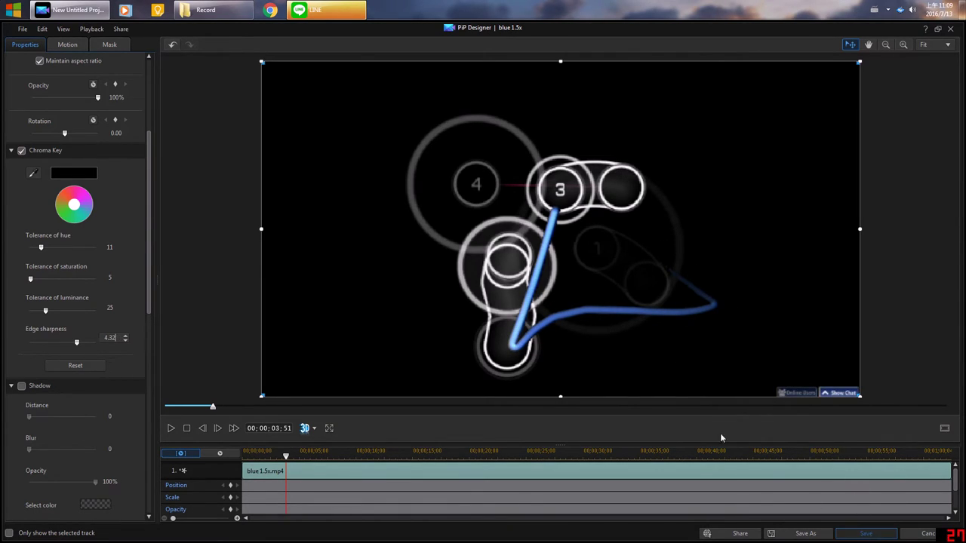
key("Home")
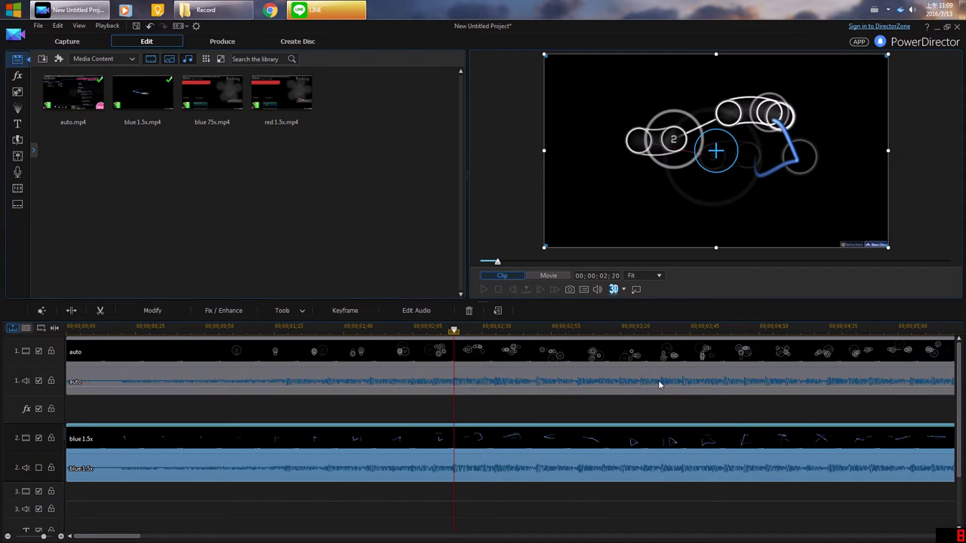
Play the keyed overlay full screen from the project start, adjusting the playback volume slightly.
left_click(498, 291)
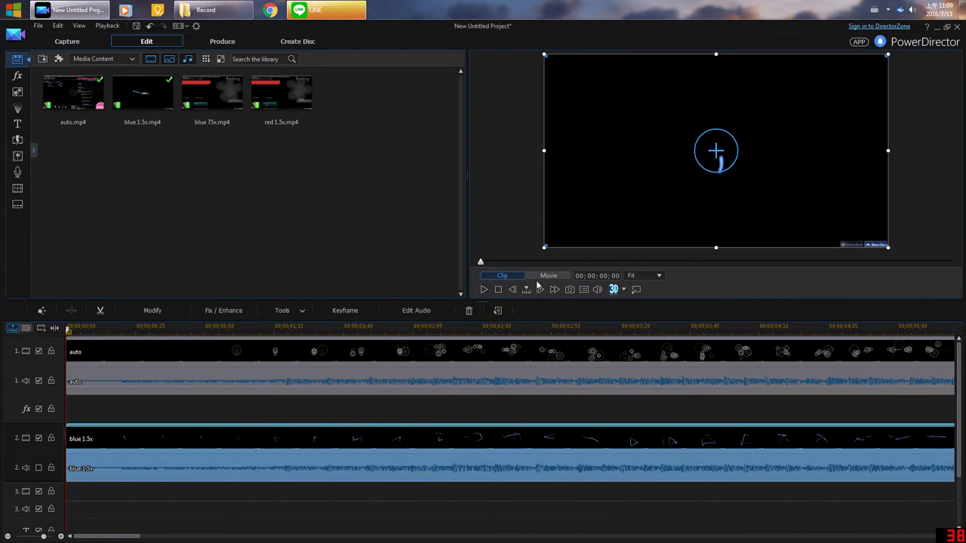
left_click(530, 275)
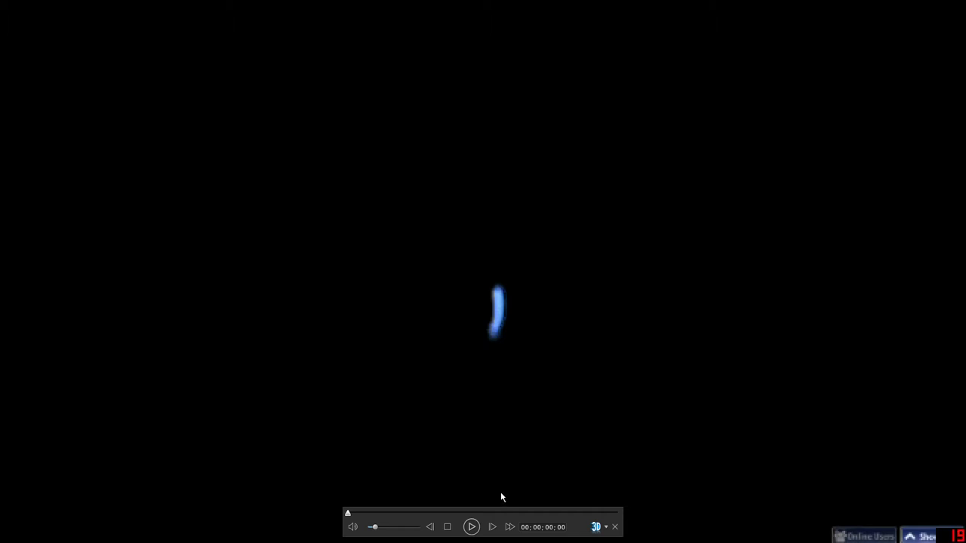
left_click(471, 527)
left_click_drag(377, 528, 382, 528)
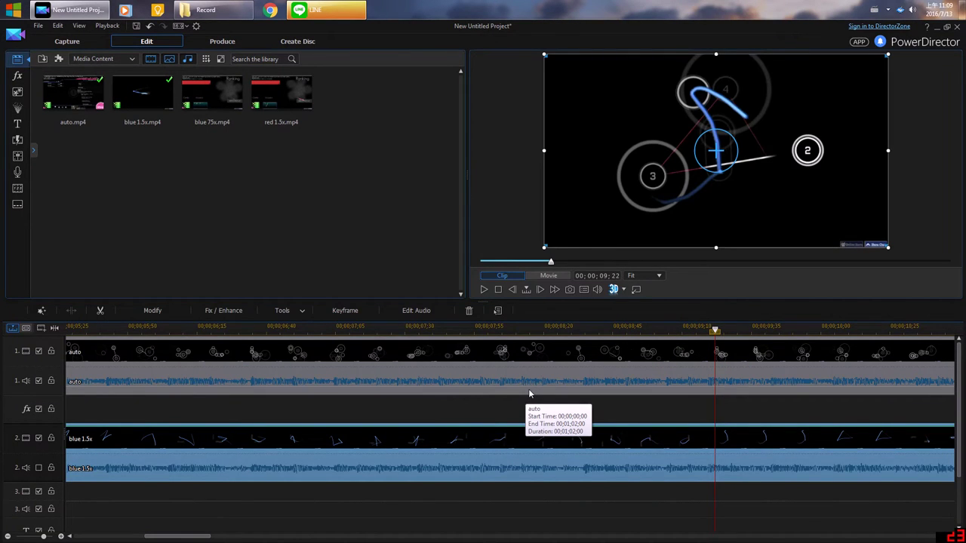
Enlarge the preview area and show the whole movie at 00;00;08;55.
left_click(542, 405)
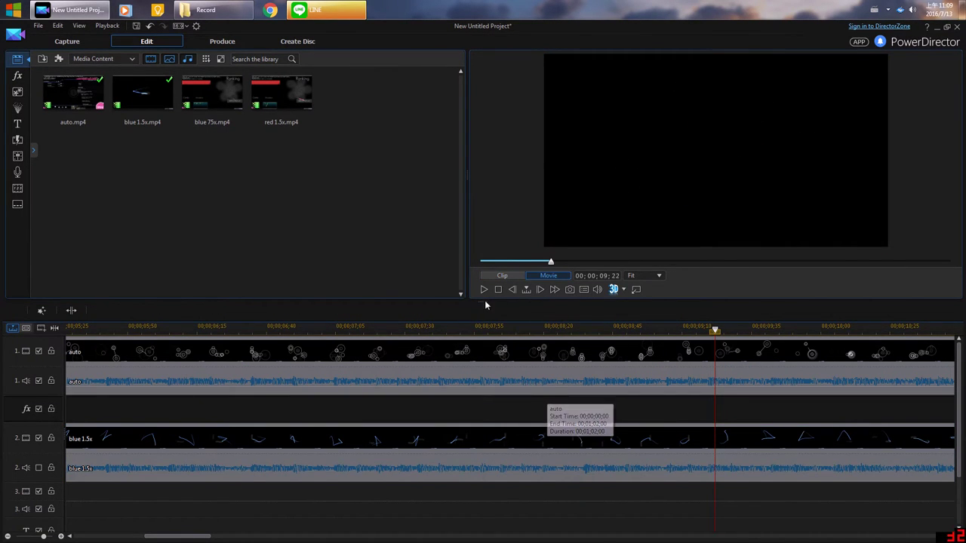
left_click_drag(485, 304, 485, 373)
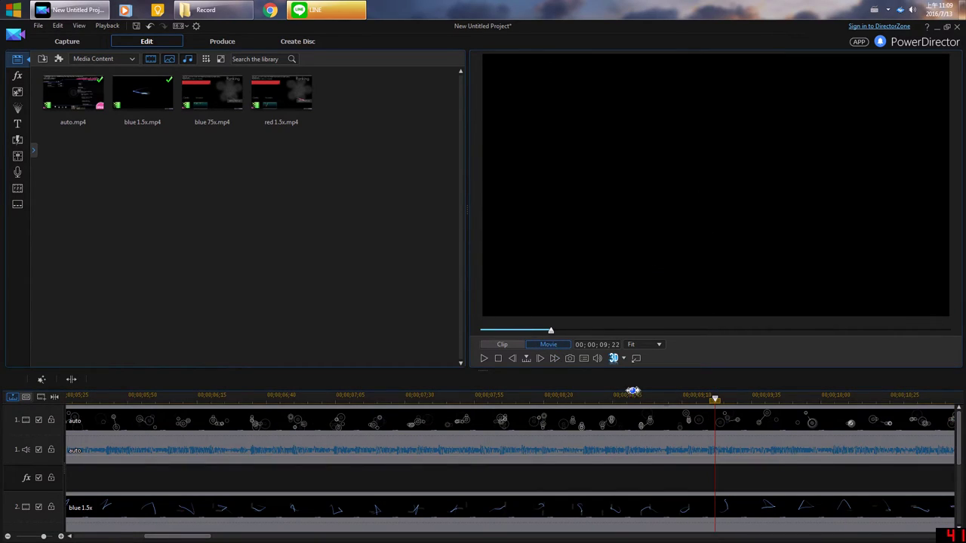
left_click(639, 397)
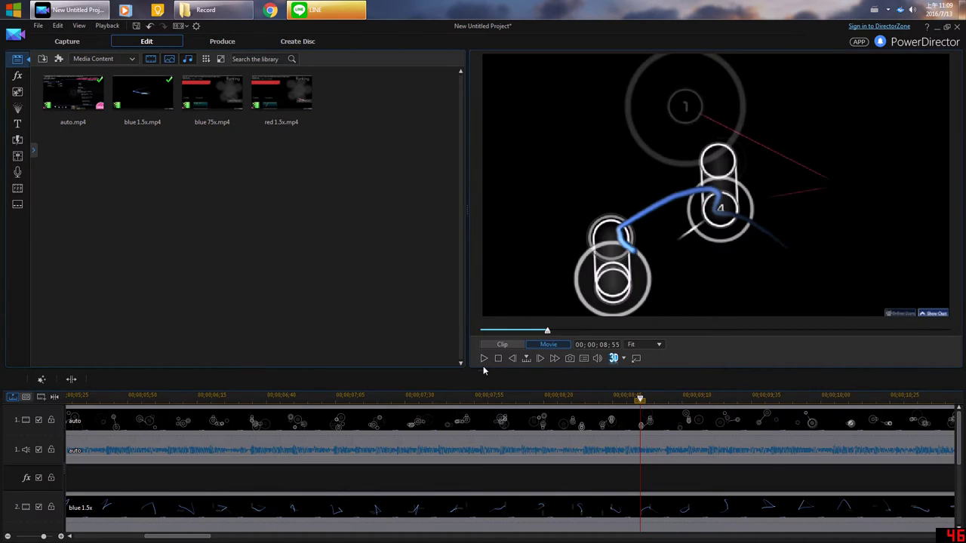
Enlarge the timeline area and add the black 0,0,0 color board to video track 3, starting at the project start.
left_click_drag(482, 370, 483, 275)
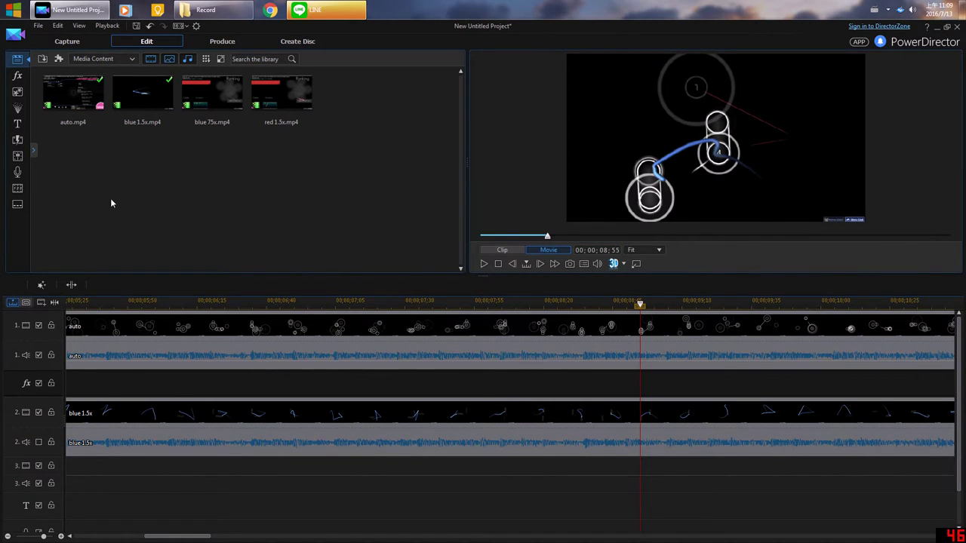
left_click(76, 59)
left_click(83, 82)
left_click_drag(73, 92, 76, 467)
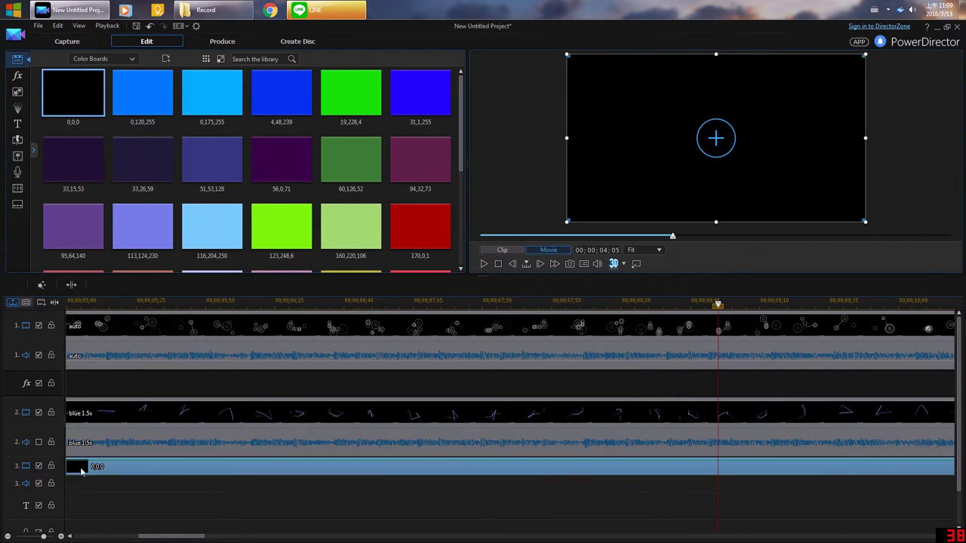
left_click_drag(323, 302, 158, 304)
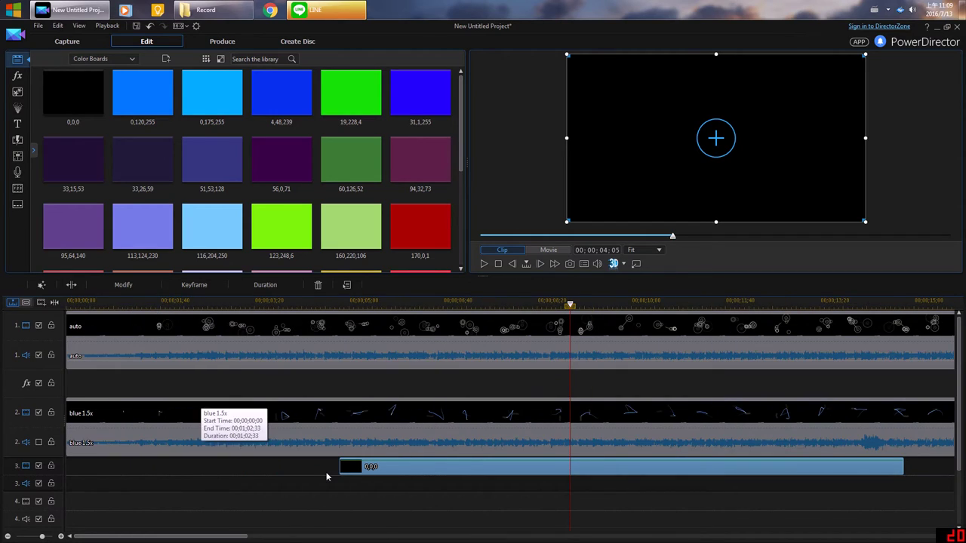
left_click_drag(412, 476, 75, 464)
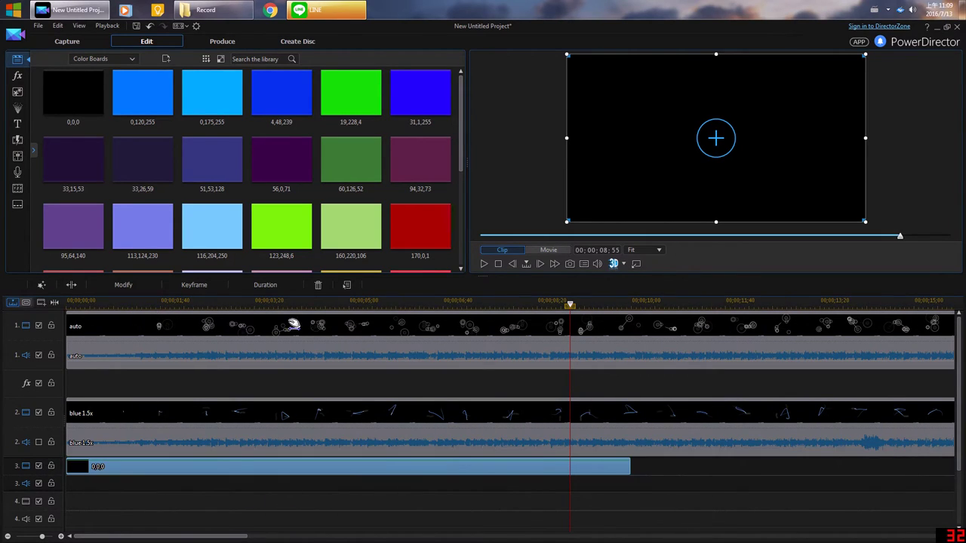
Extend the black color board on track 3 to the end of the auto clip at 00;01;02;00.
left_click_drag(369, 300, 216, 309)
scroll(129, 321, "down", 2)
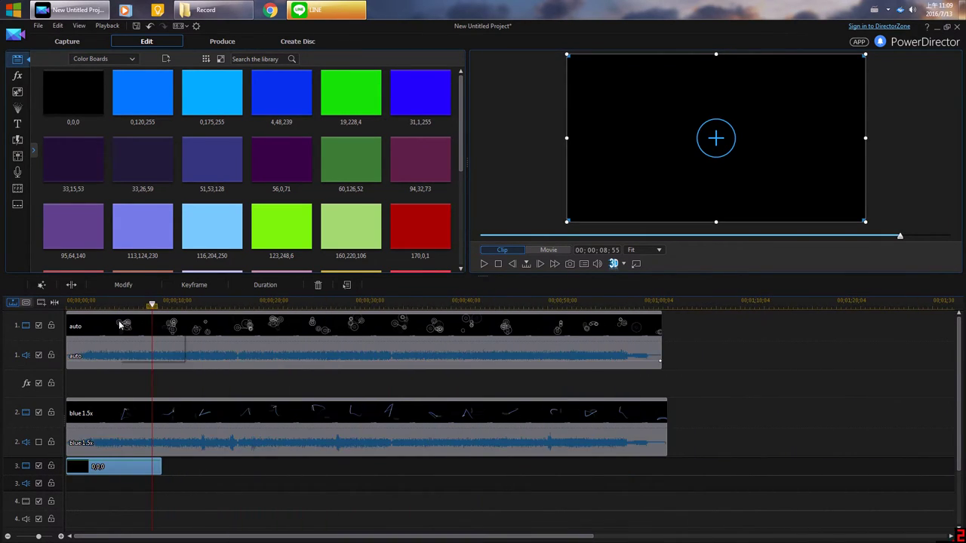
left_click_drag(166, 468, 661, 476)
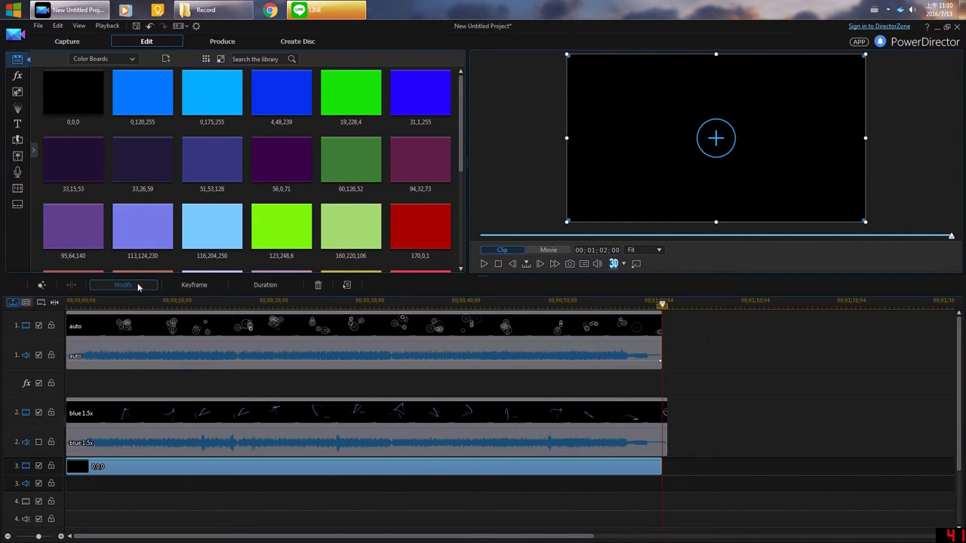
Unlock the color board's aspect ratio, shrink it to width 0.147 and height 0.028 in the picture's lower-right corner, and save.
double_click(675, 138)
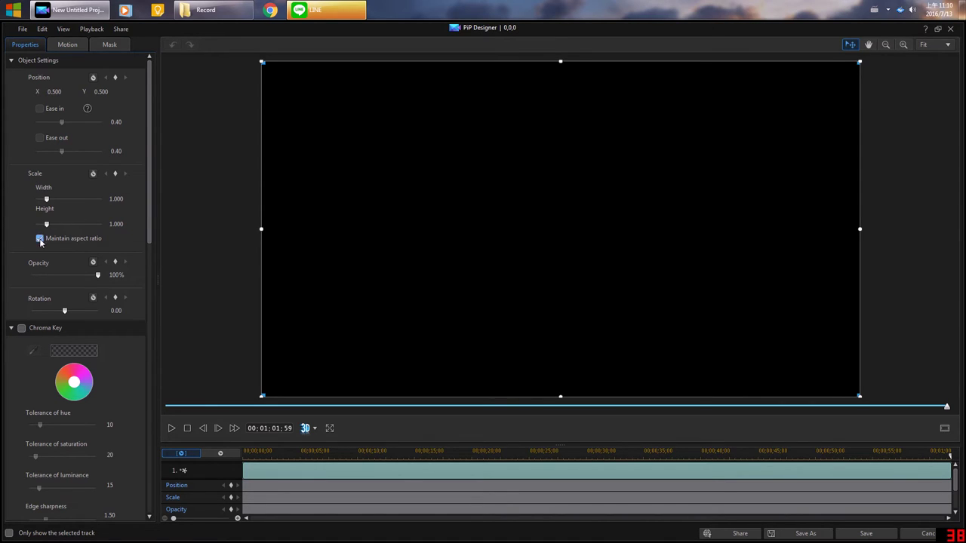
left_click_drag(149, 231, 160, 186)
left_click(39, 239)
left_click_drag(261, 62, 541, 266)
left_click(457, 407)
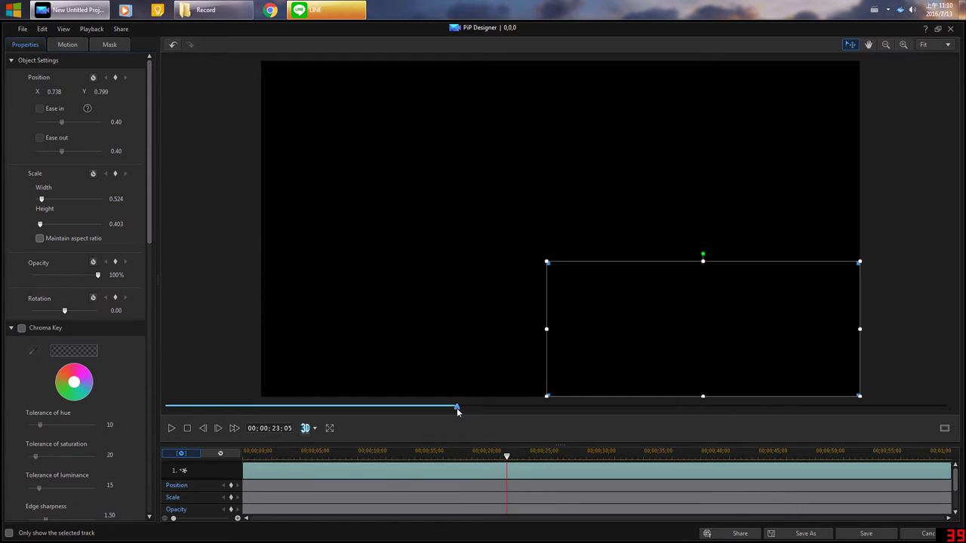
left_click_drag(659, 321, 695, 328)
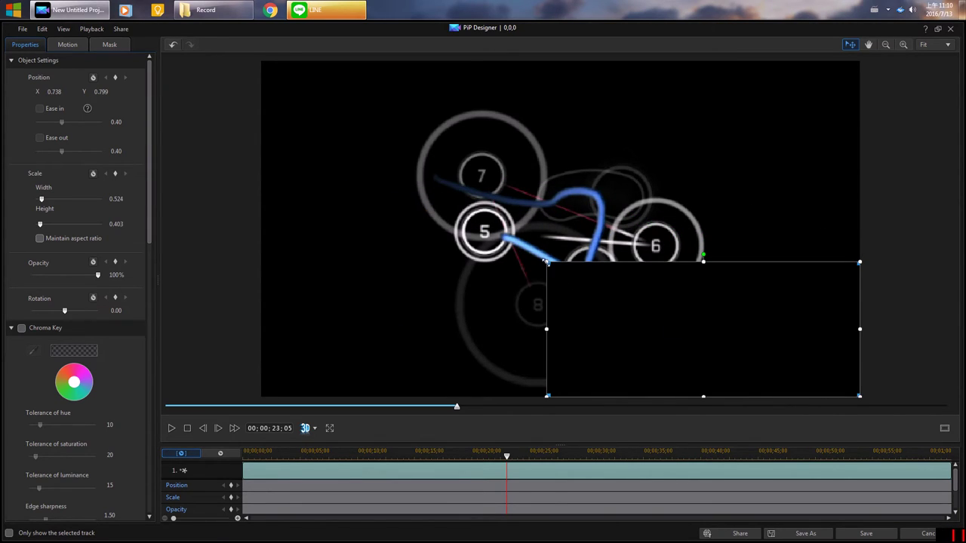
left_click_drag(546, 261, 773, 386)
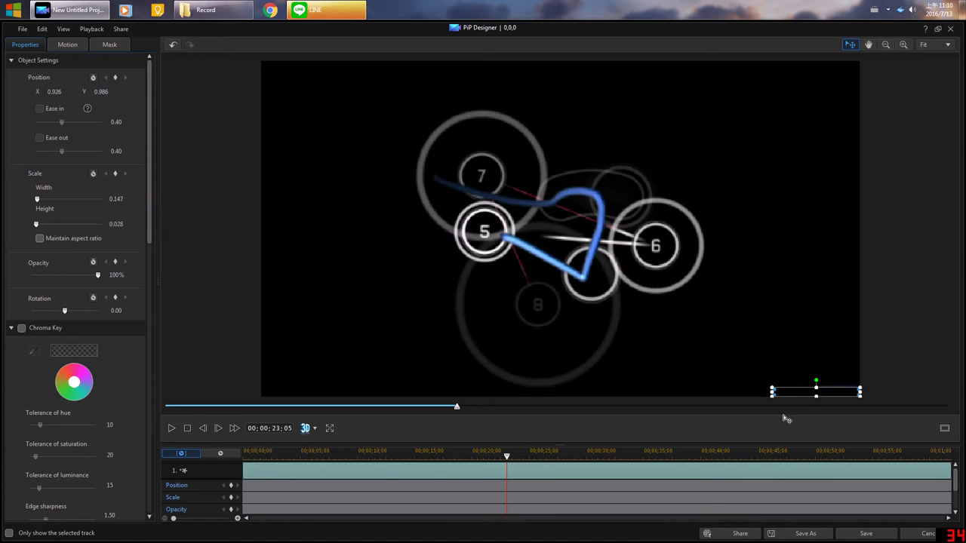
left_click(874, 534)
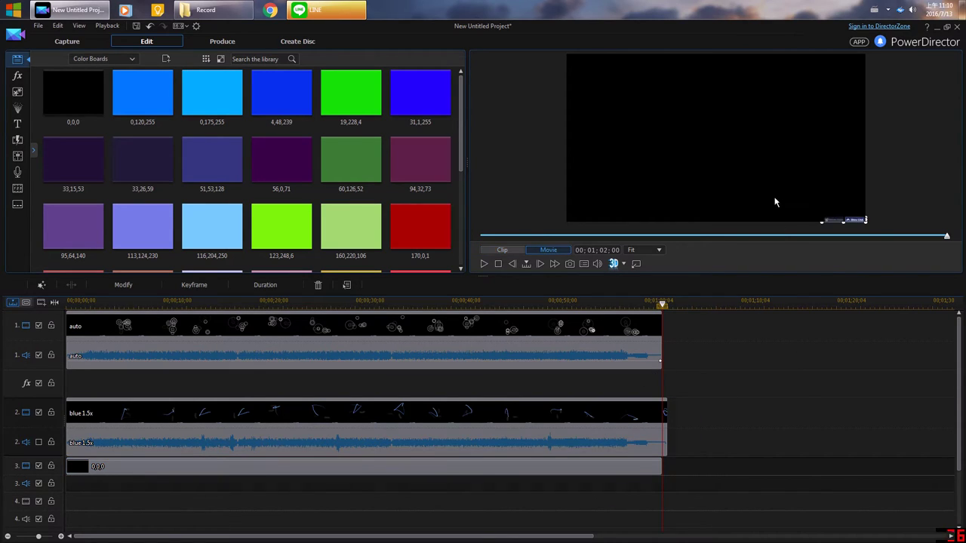
Increase the black corner cover's height to 0.034 in the PiP Designer and save it.
left_click(538, 467)
double_click(537, 466)
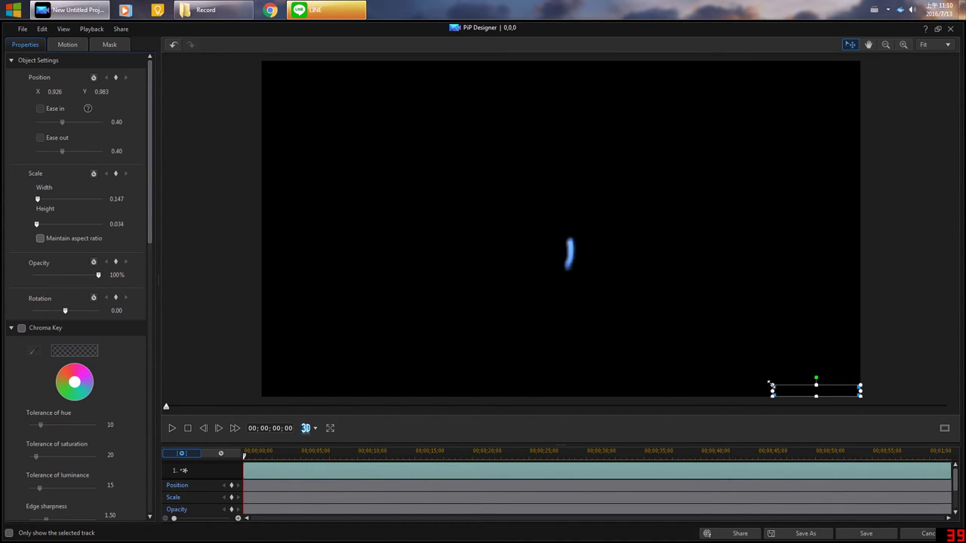
left_click(877, 533)
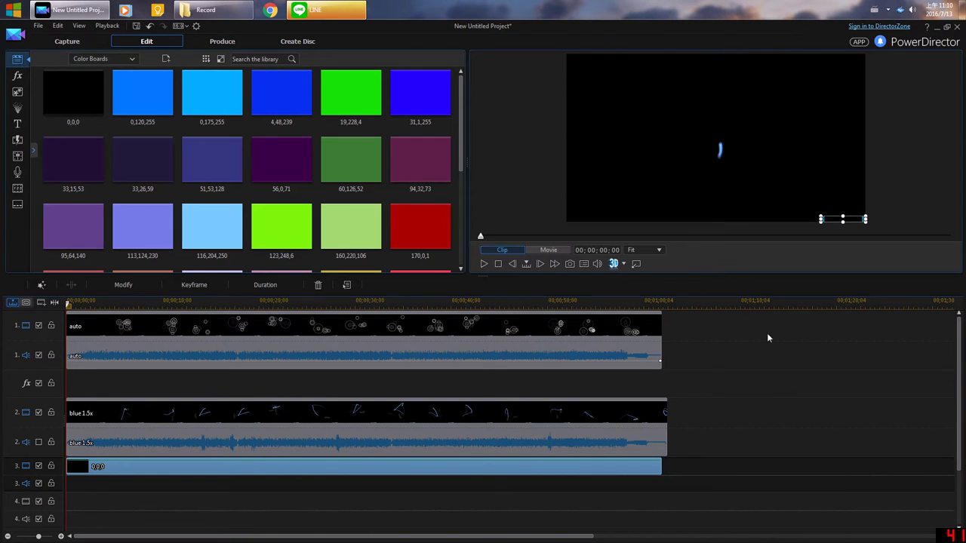
left_click(803, 366)
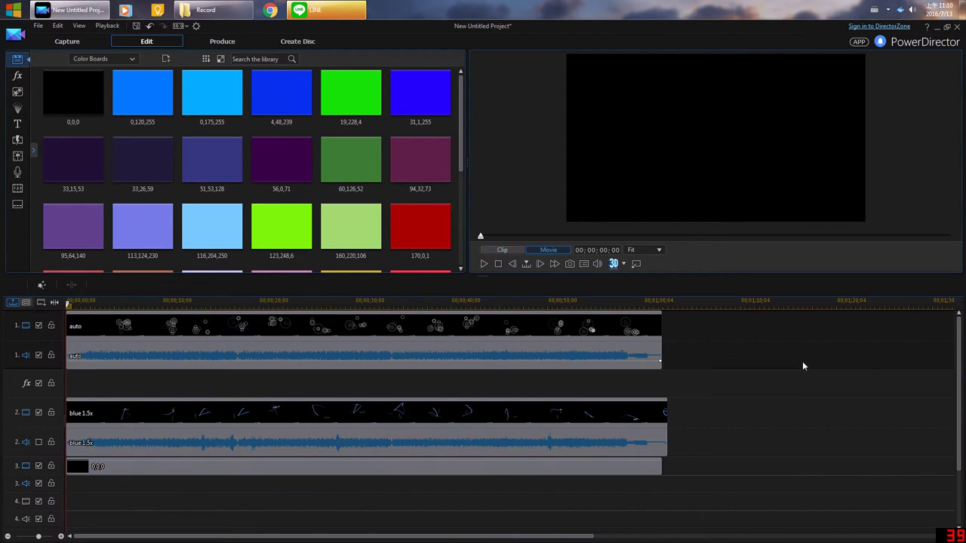
Play and scrub the movie at several points, including from 00;00;32;40, to check the black cover in the lower-right corner.
left_click(380, 302)
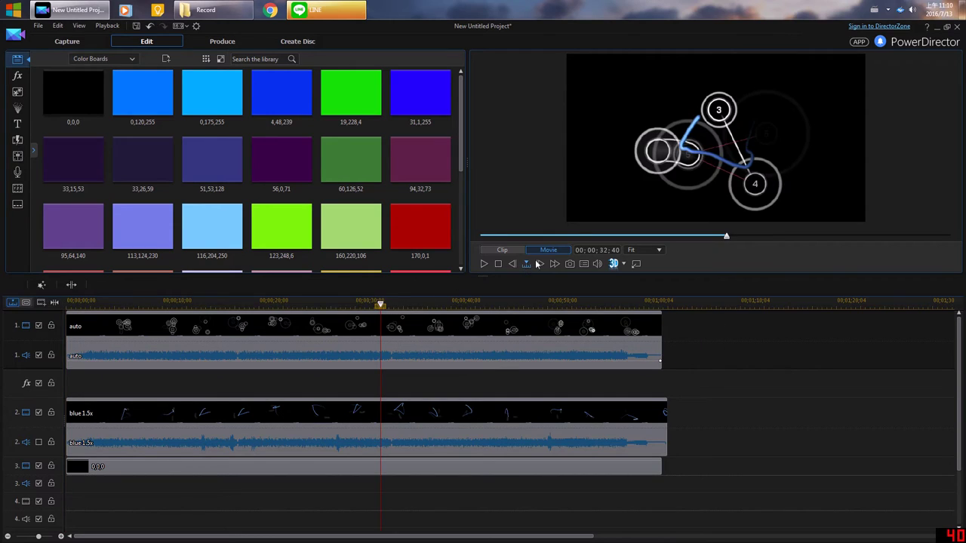
left_click(485, 264)
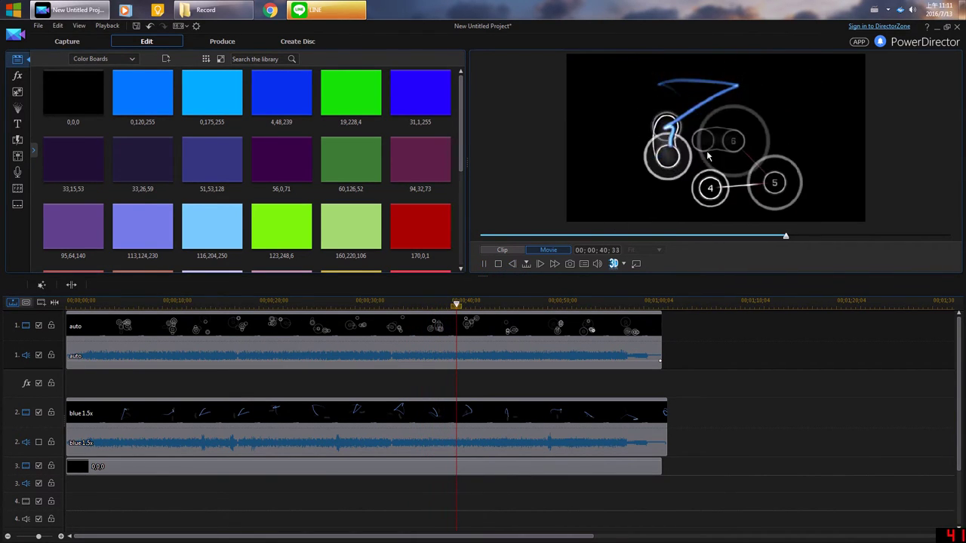
left_click(483, 264)
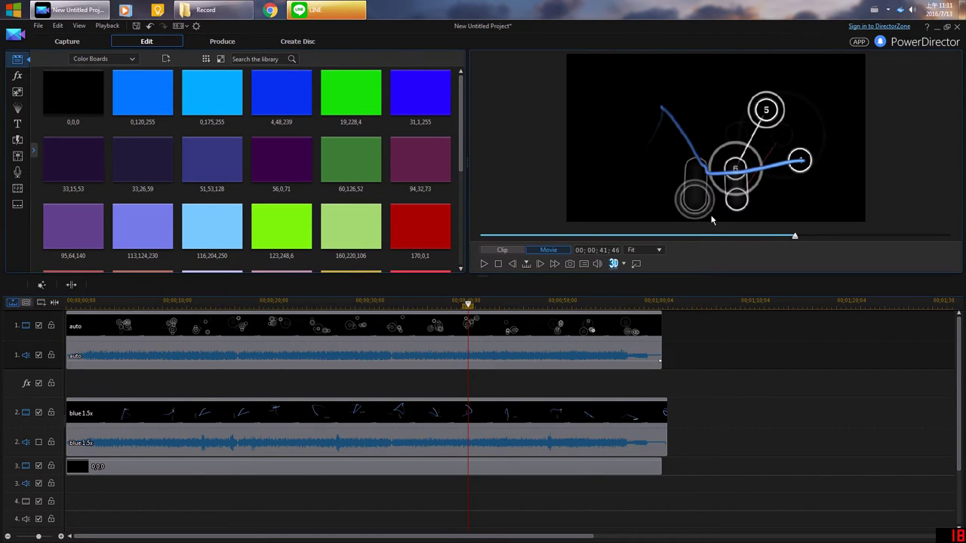
left_click(420, 349)
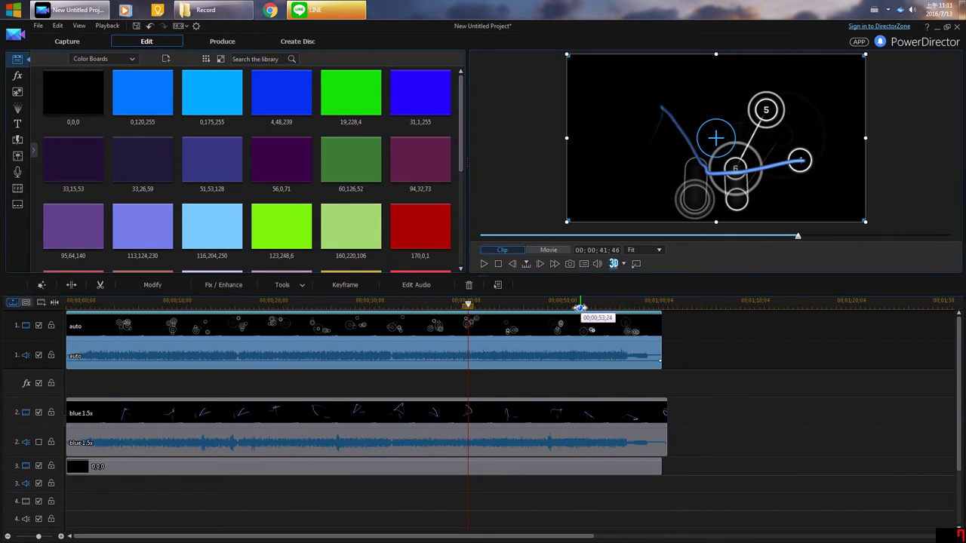
left_click(484, 264)
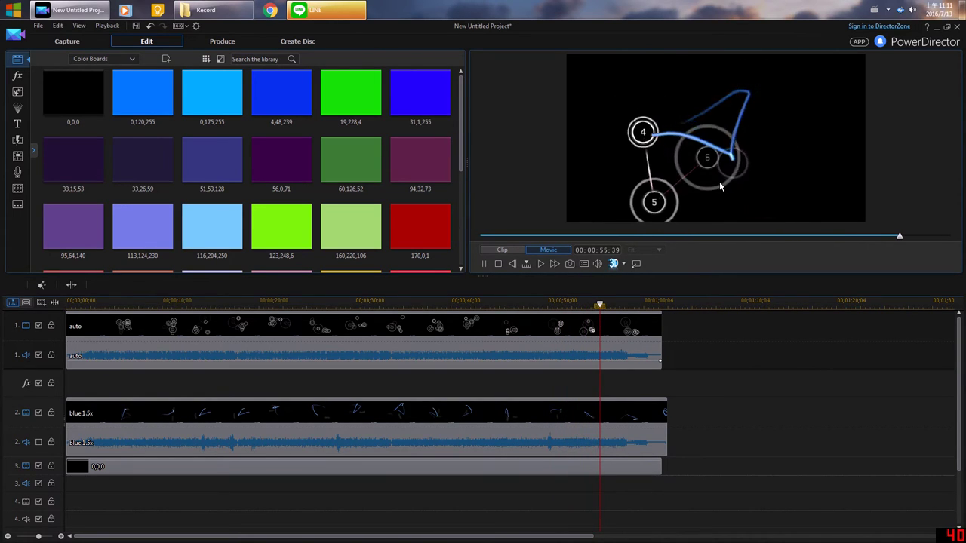
left_click(483, 263)
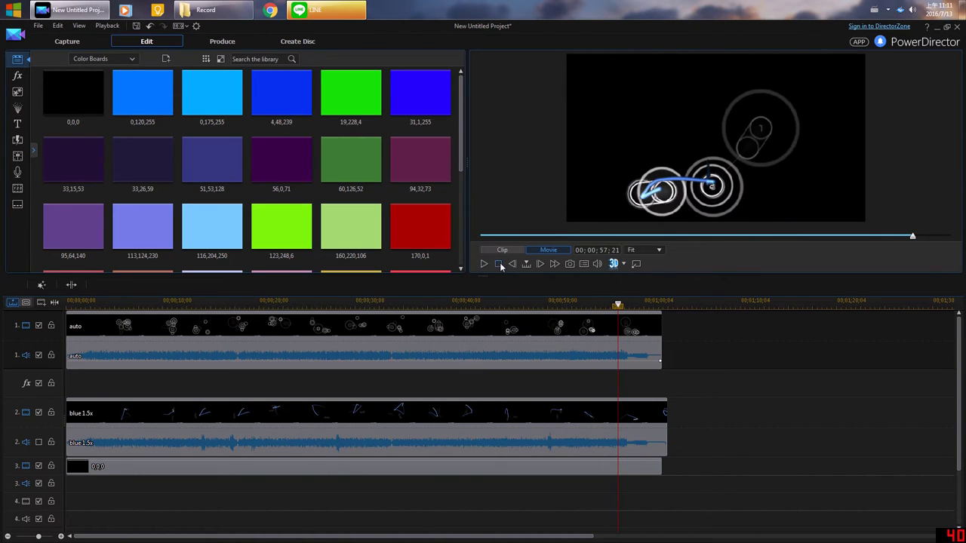
left_click(345, 305)
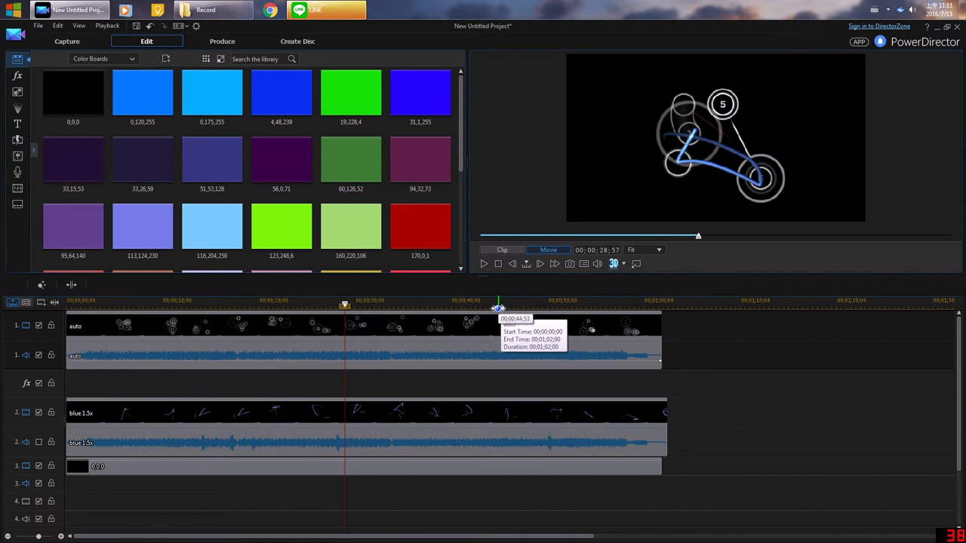
left_click(657, 303)
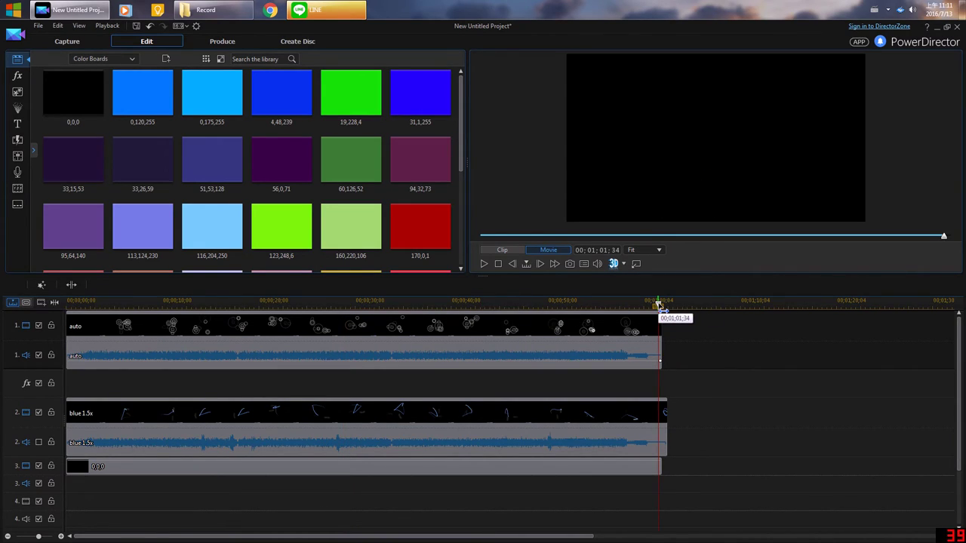
left_click_drag(659, 304, 312, 347)
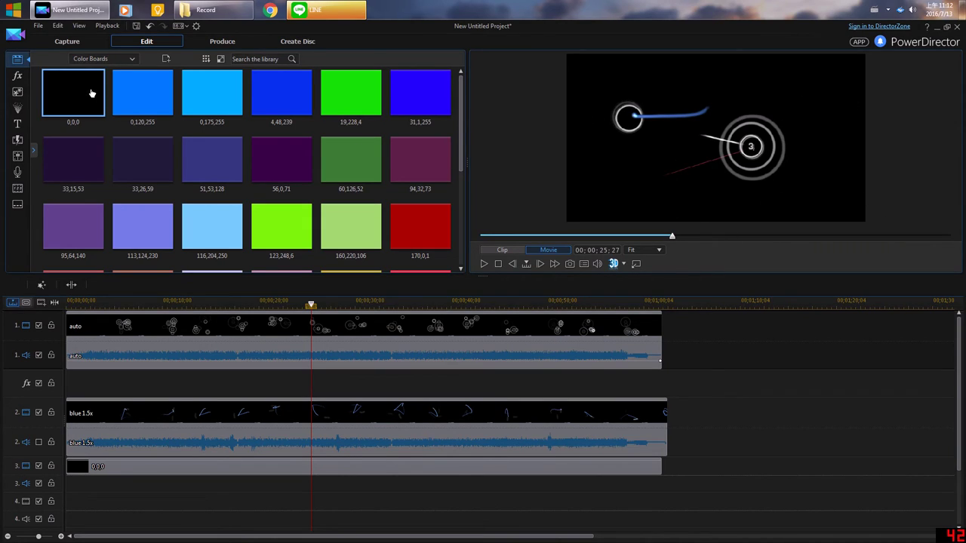
Switch the library back to media content and reposition the timeline playhead.
left_click(103, 58)
left_click(89, 69)
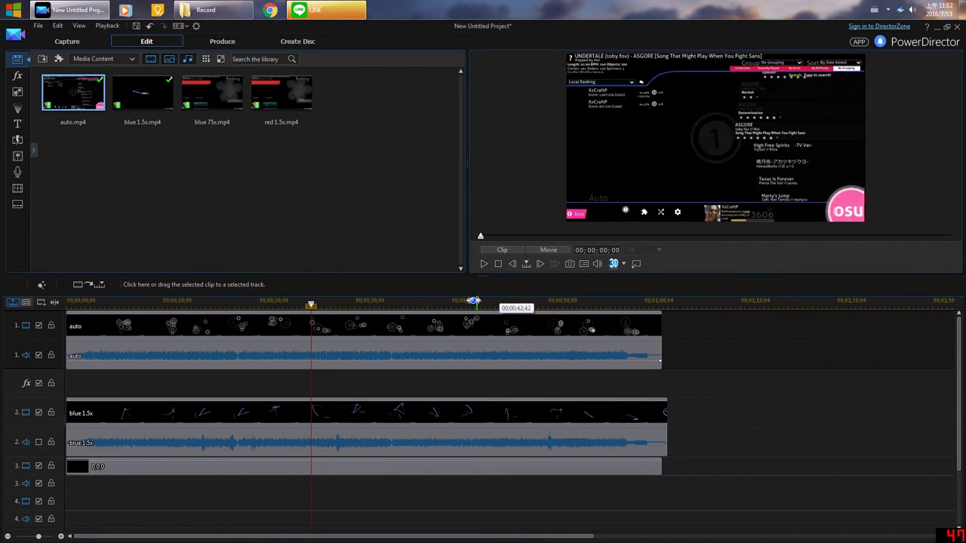
left_click(455, 303)
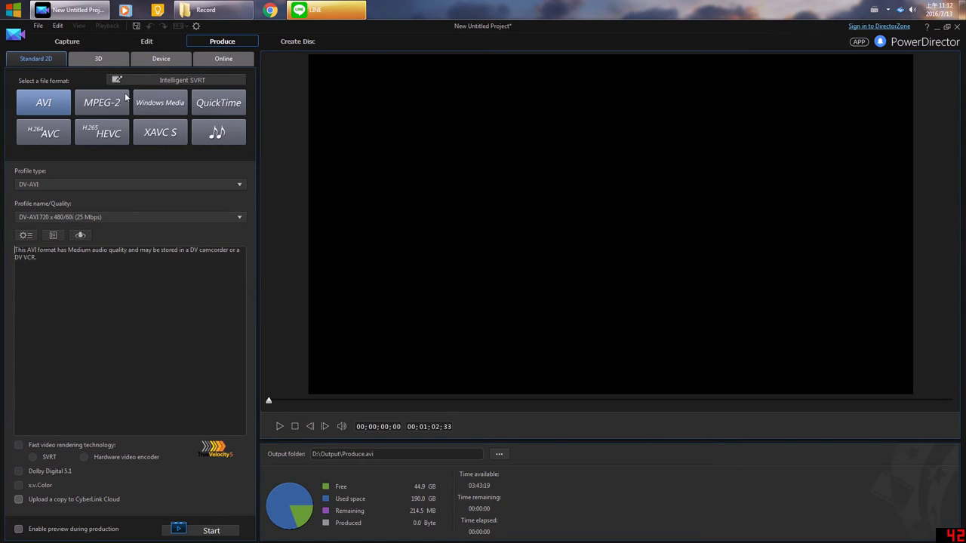
Set the production format to H.264 AVC in MP4 with the Custom profile 720p low 60fps.
left_click(55, 135)
left_click(51, 153)
left_click(43, 170)
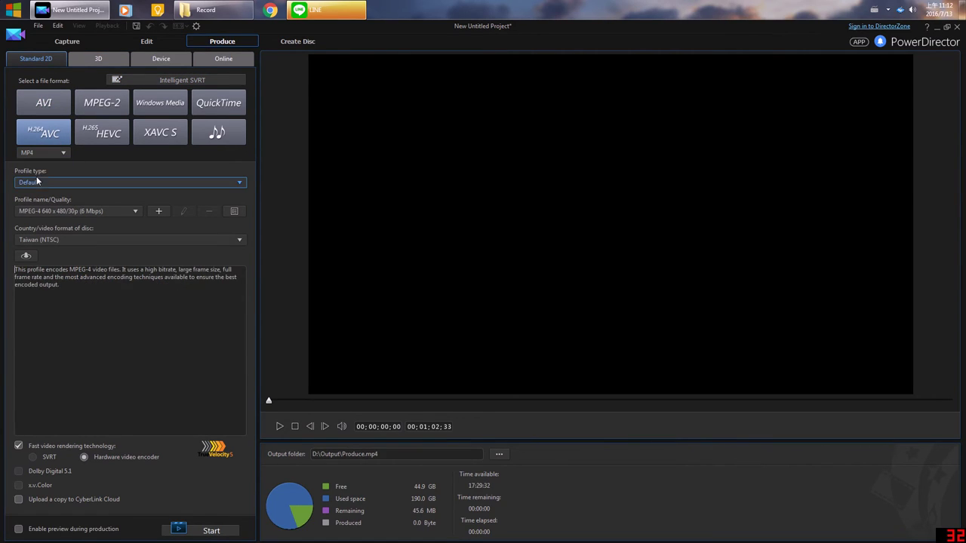
left_click(54, 182)
left_click(58, 204)
left_click(59, 214)
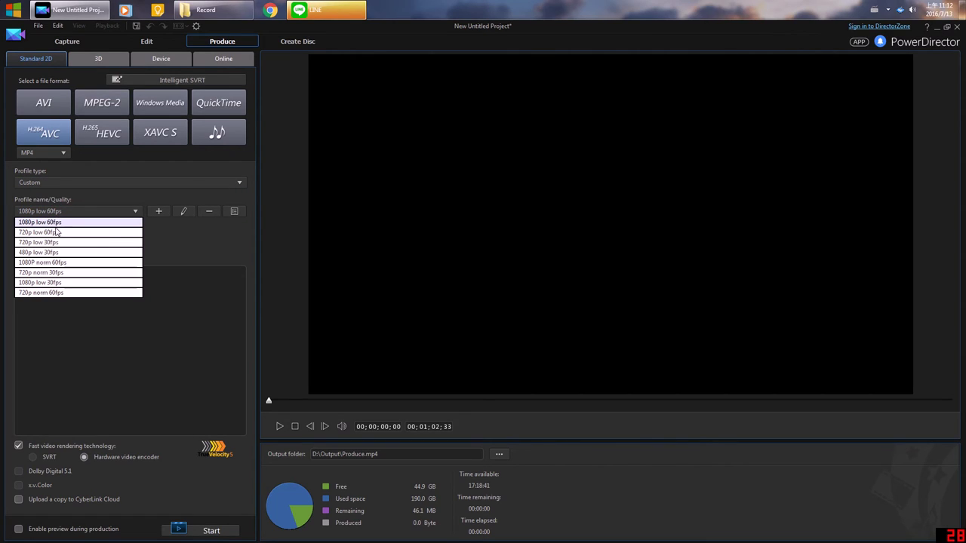
left_click(57, 233)
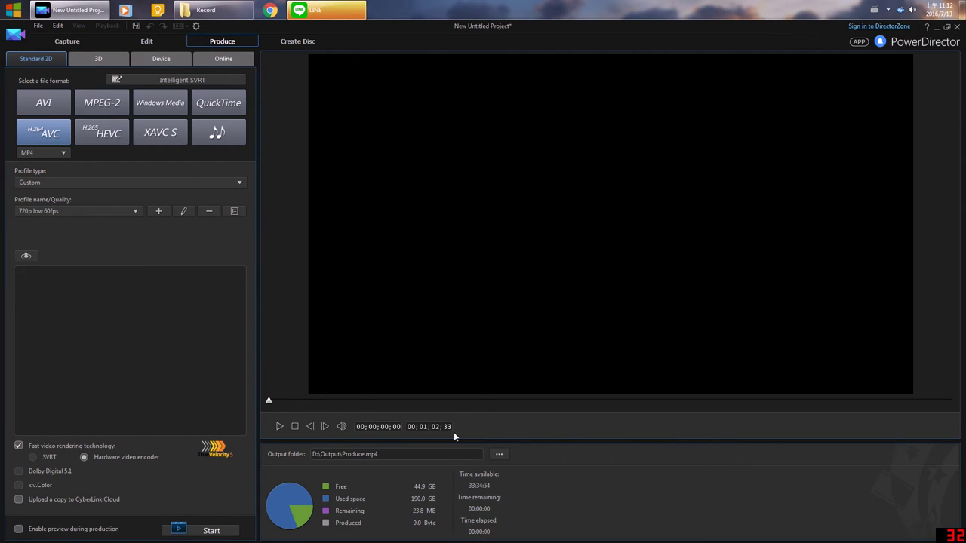
Preview the movie in the production view from 00;00;30;22, checking the playback volume control partway.
left_click(489, 400)
left_click(602, 401)
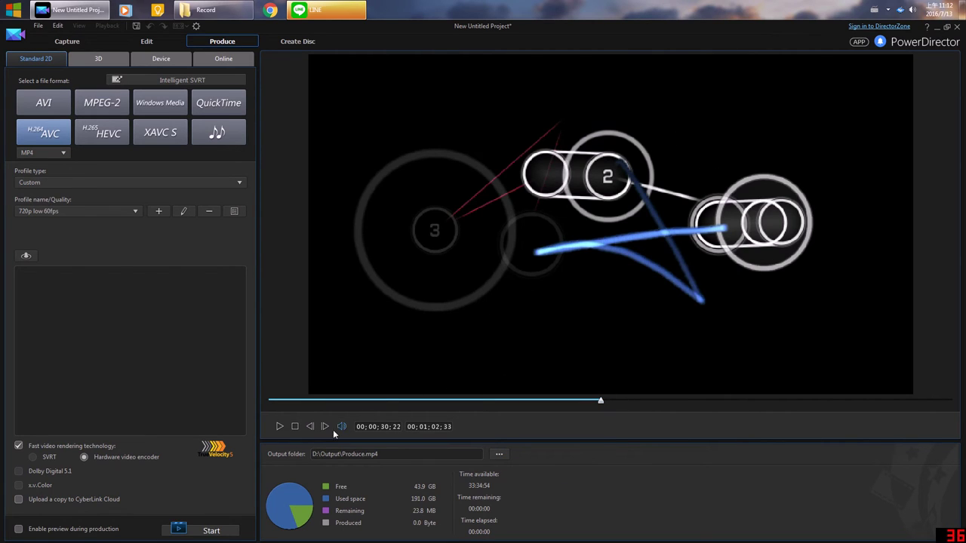
left_click(282, 427)
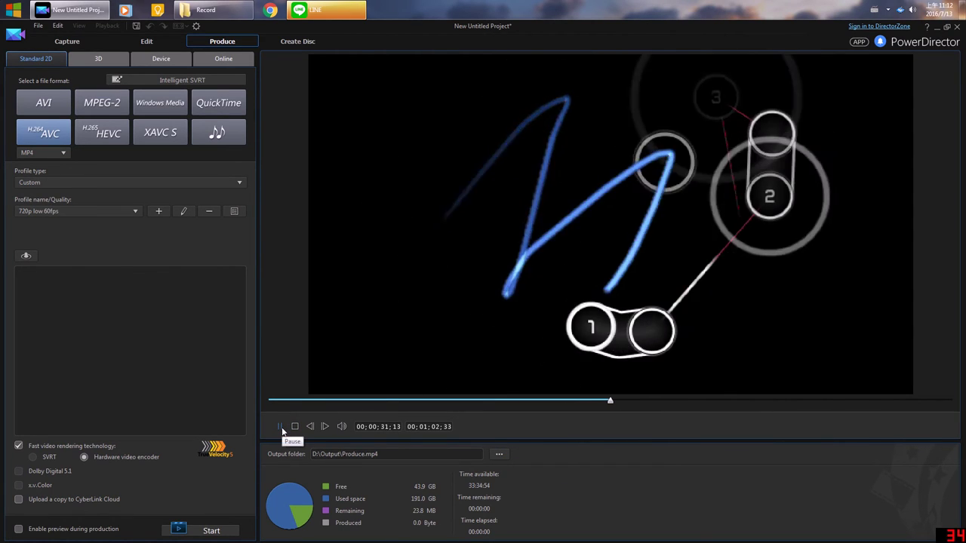
left_click(282, 427)
mouse_move(343, 427)
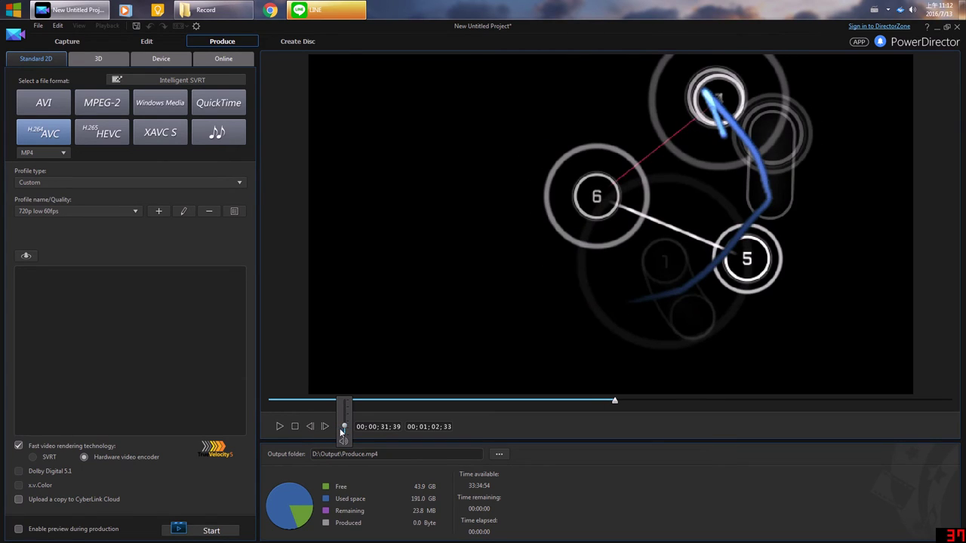
left_click(280, 426)
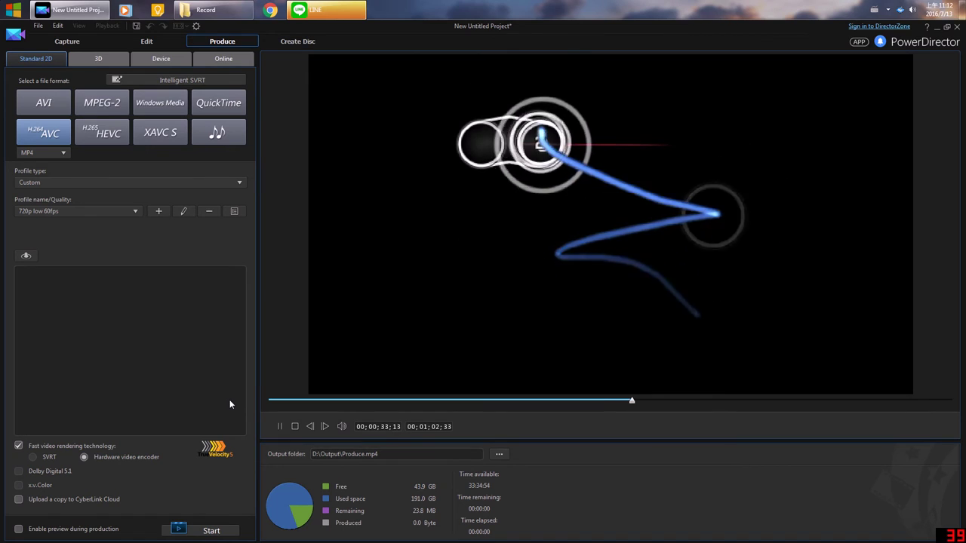